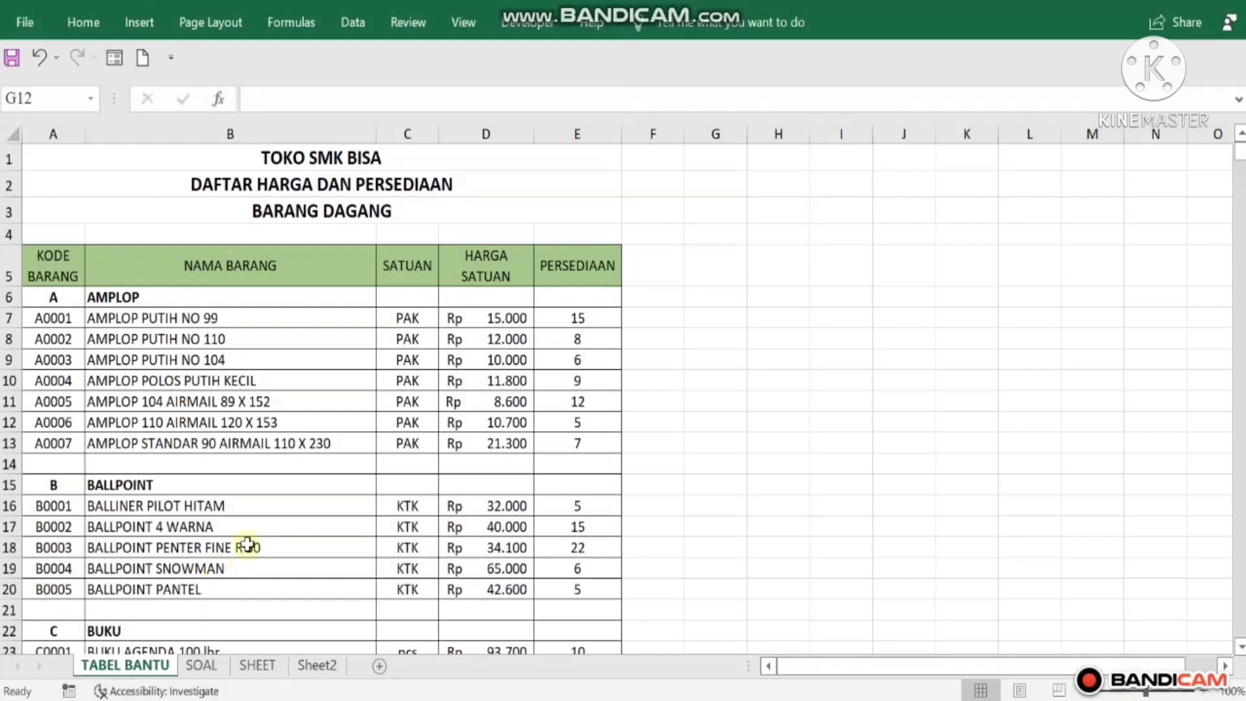
- Open the SOAL sheet and look through the sales table down to the list of questions beneath it
left_click(200, 665)
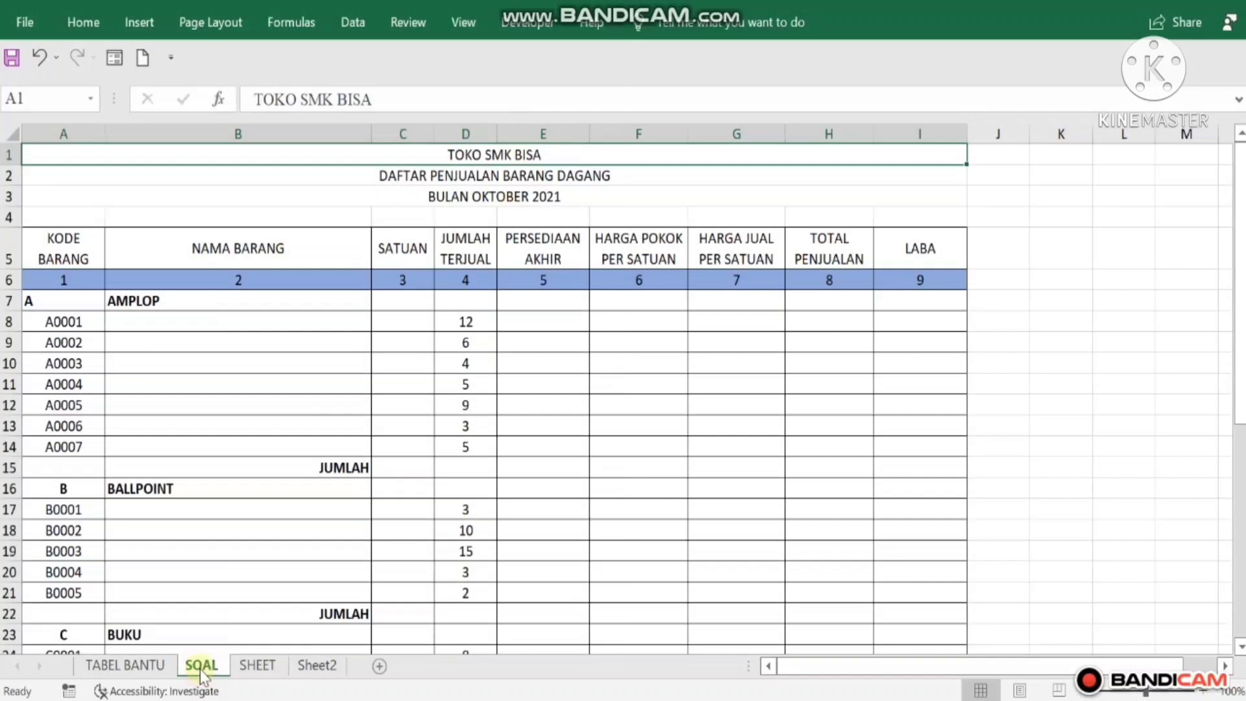
left_click(429, 216)
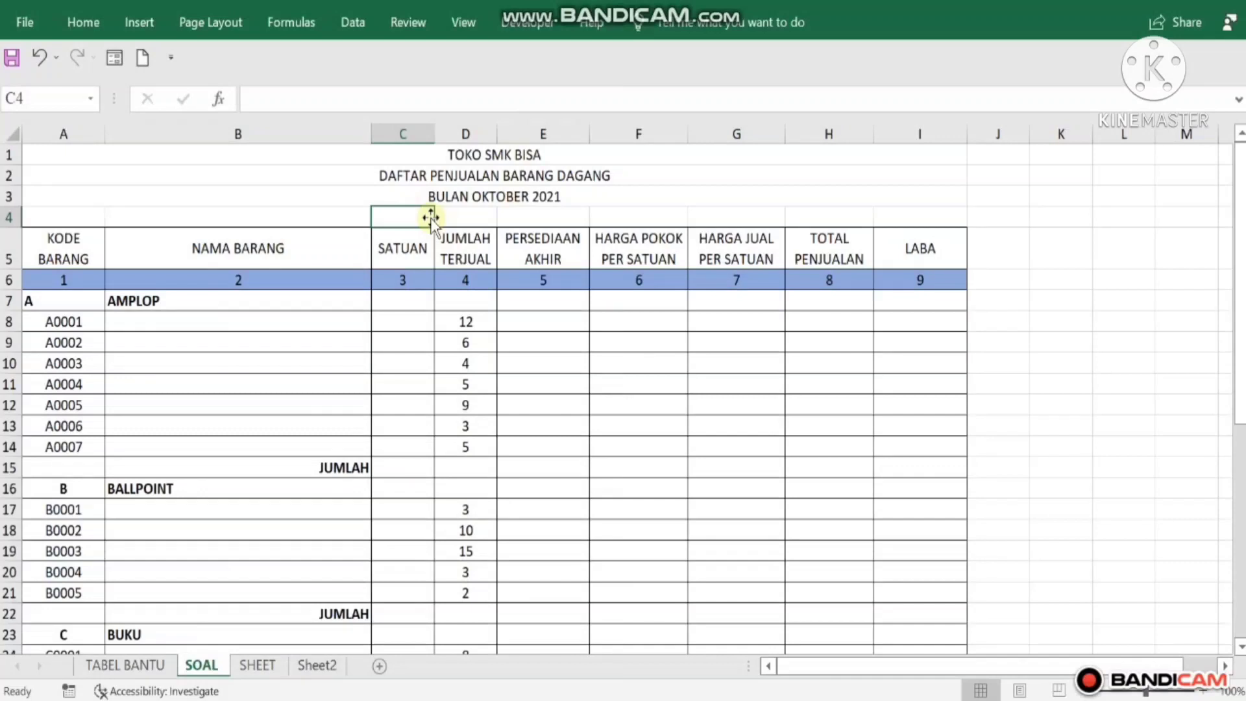
key("Down")
key("Down")
key("Down")
key("Down")
key("Down")
key("Down")
key("Down")
key("Down")
key("Down")
key("Down")
key("Down")
key("Down")
key("Down")
key("Down")
key("Down")
key("Down")
key("Down")
key("Down")
key("Down")
key("Down")
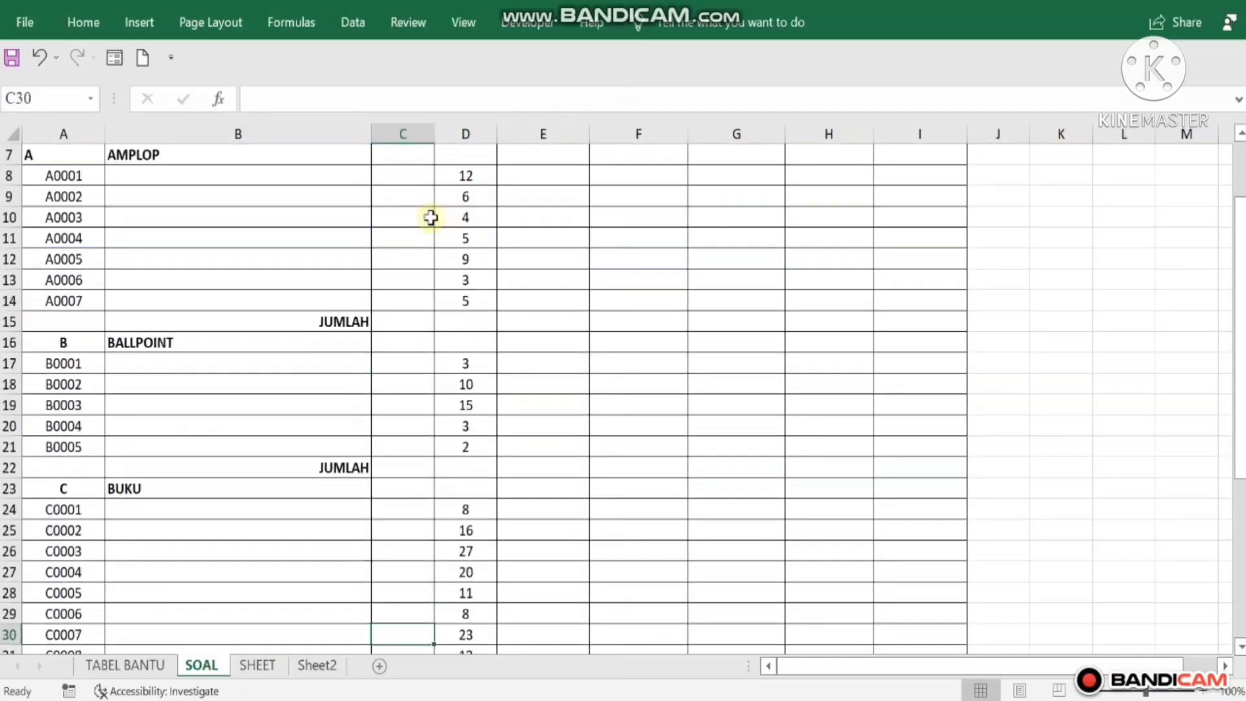
key("Down")
key("Down")
key("Down")
key("Down")
key("Down")
key("Down")
key("Down")
key("Down")
key("Down")
key("Down")
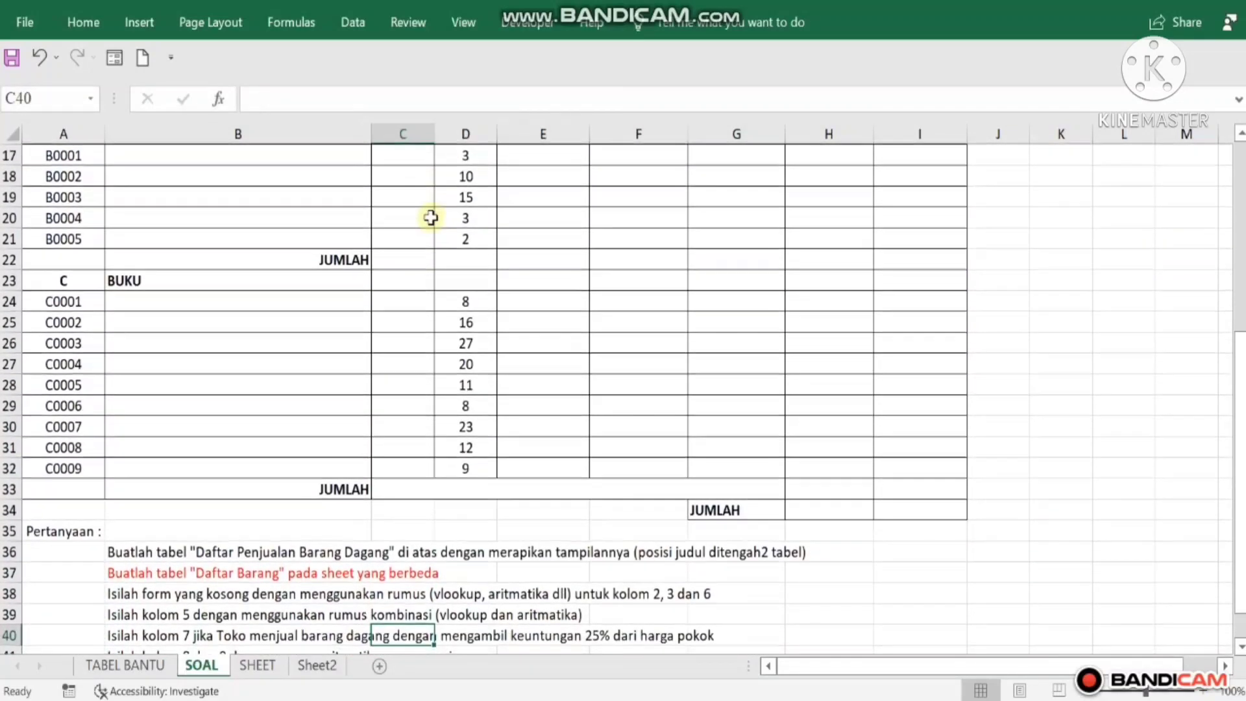
key("Down")
key("Down")
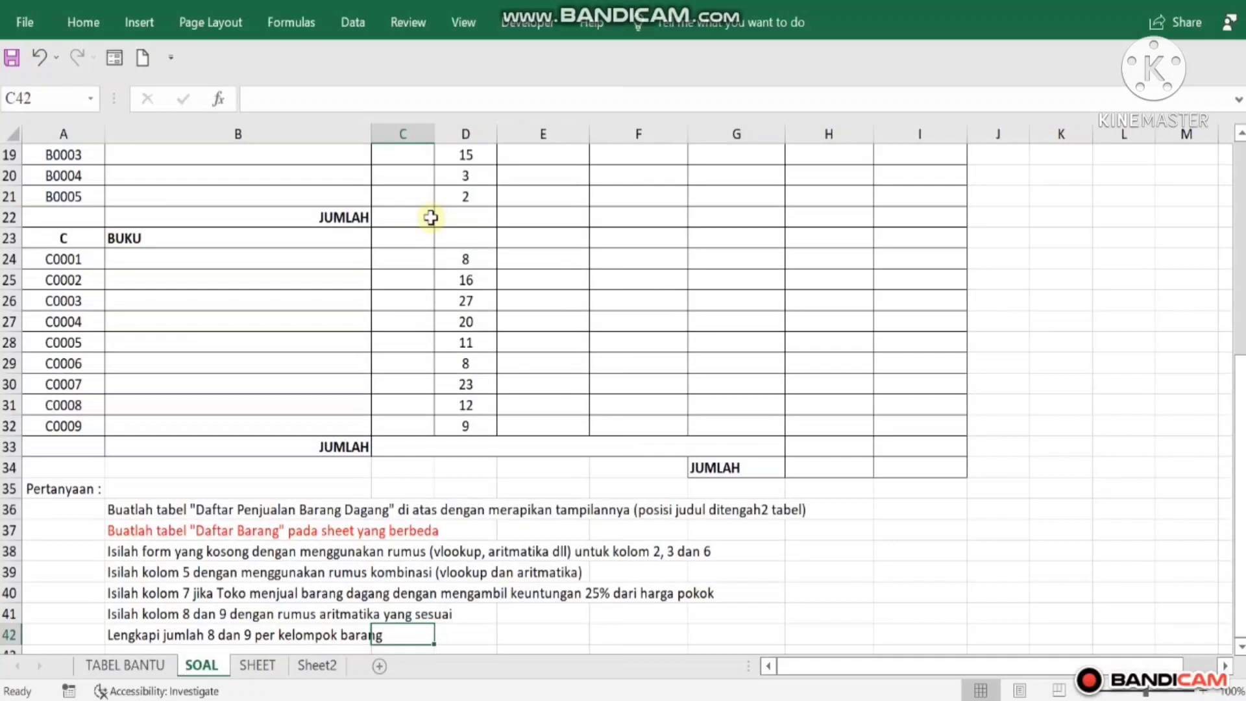
- Go from the first question back to the table title in row 1 and check its alignment and merge formatting
left_click(126, 511)
key("Up")
key("Up")
key("Up")
key("Up")
key("Up")
key("Up")
key("Up")
key("Up")
key("Up")
key("Up")
key("Up")
key("Up")
key("Up")
key("Up")
key("Up")
key("Up")
key("Up")
key("Up")
key("Up")
key("Up")
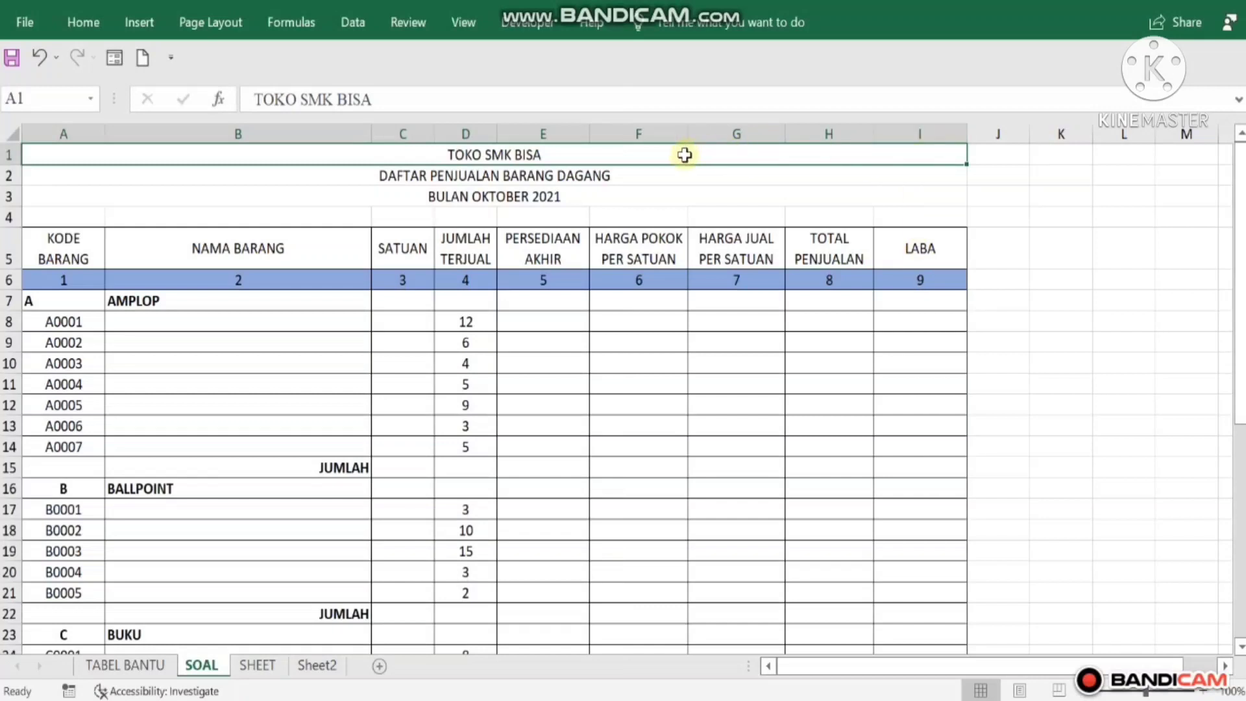
left_click(87, 23)
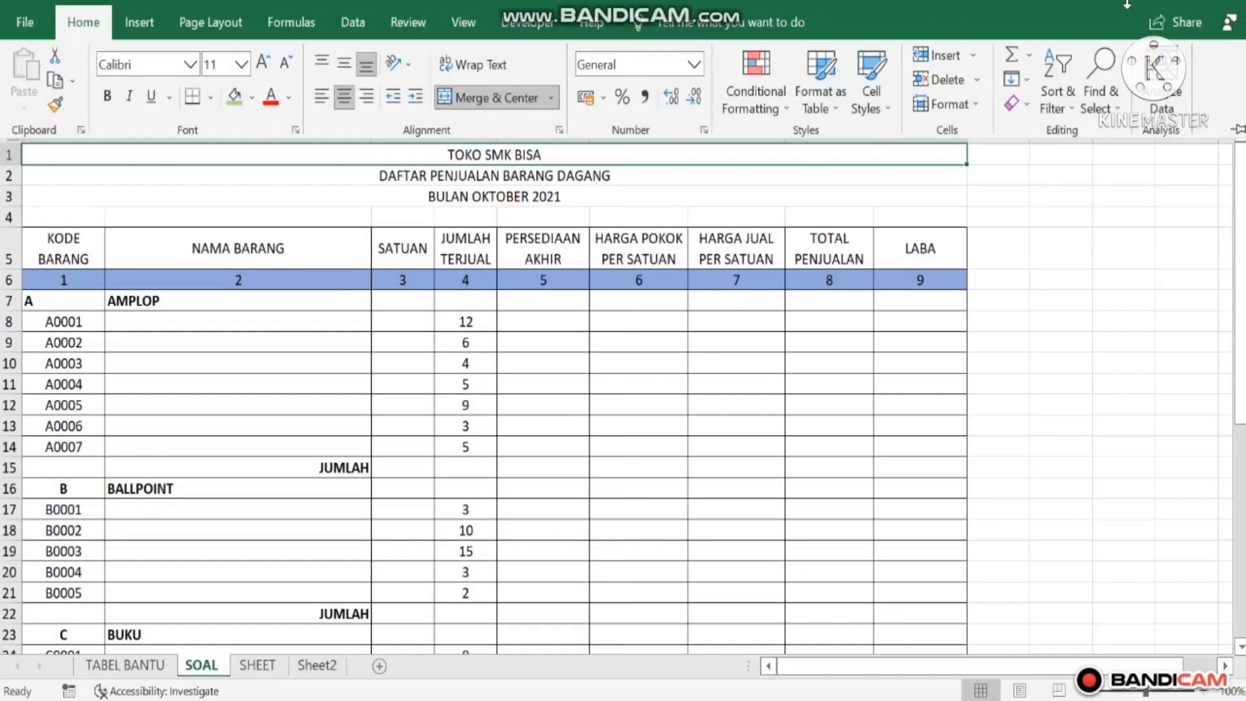
left_click(1127, 1)
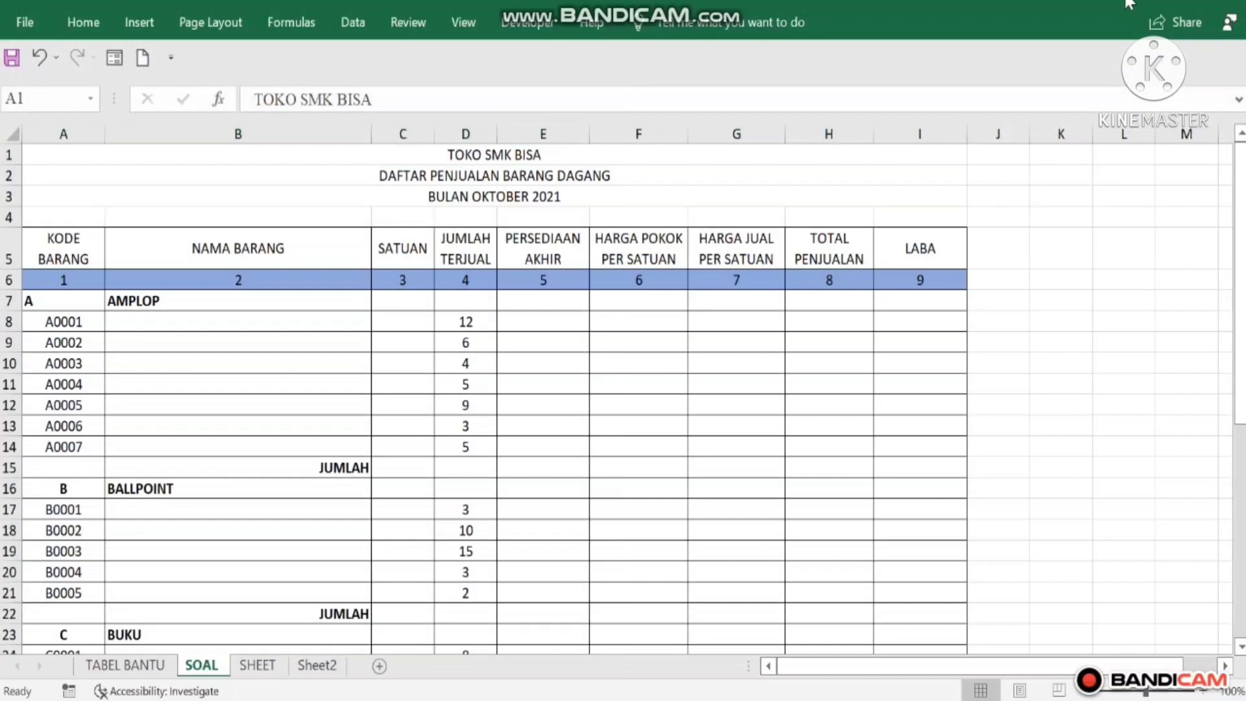
- Go back down the SOAL sheet and read the question in B38 about filling columns 2, 3 and 6
left_click(323, 378)
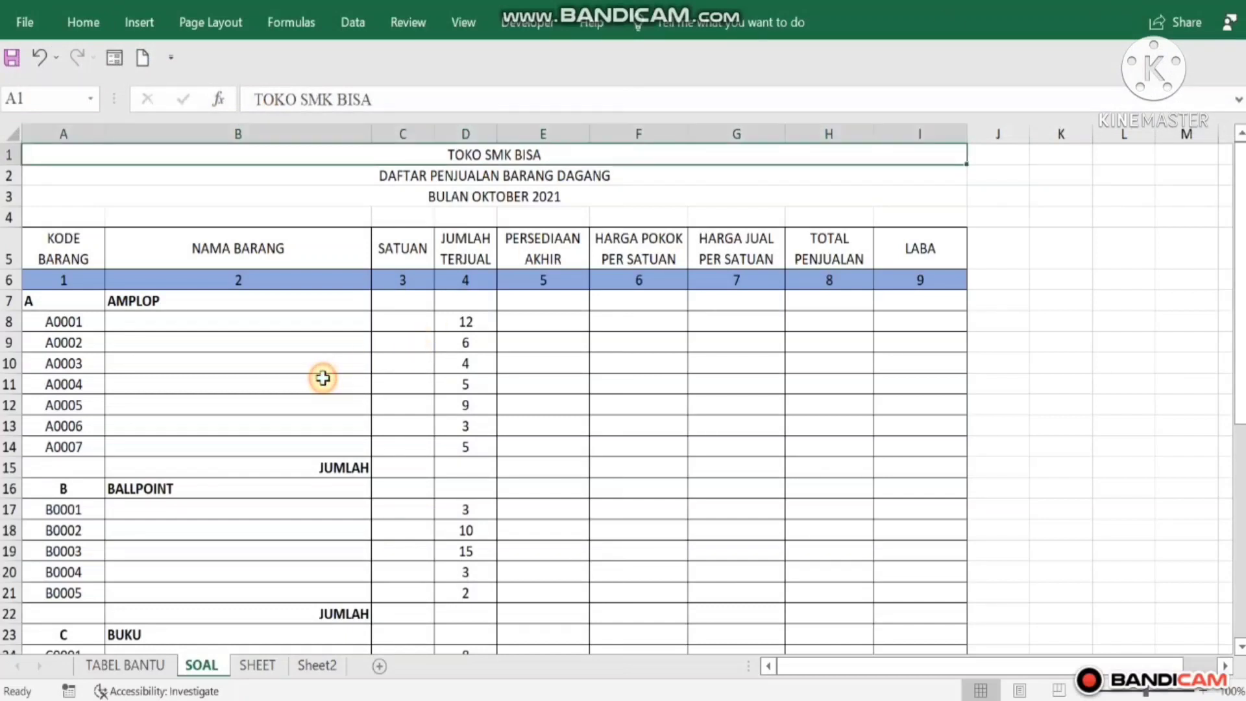
key("Down")
key("Down")
key("Down")
key("Right")
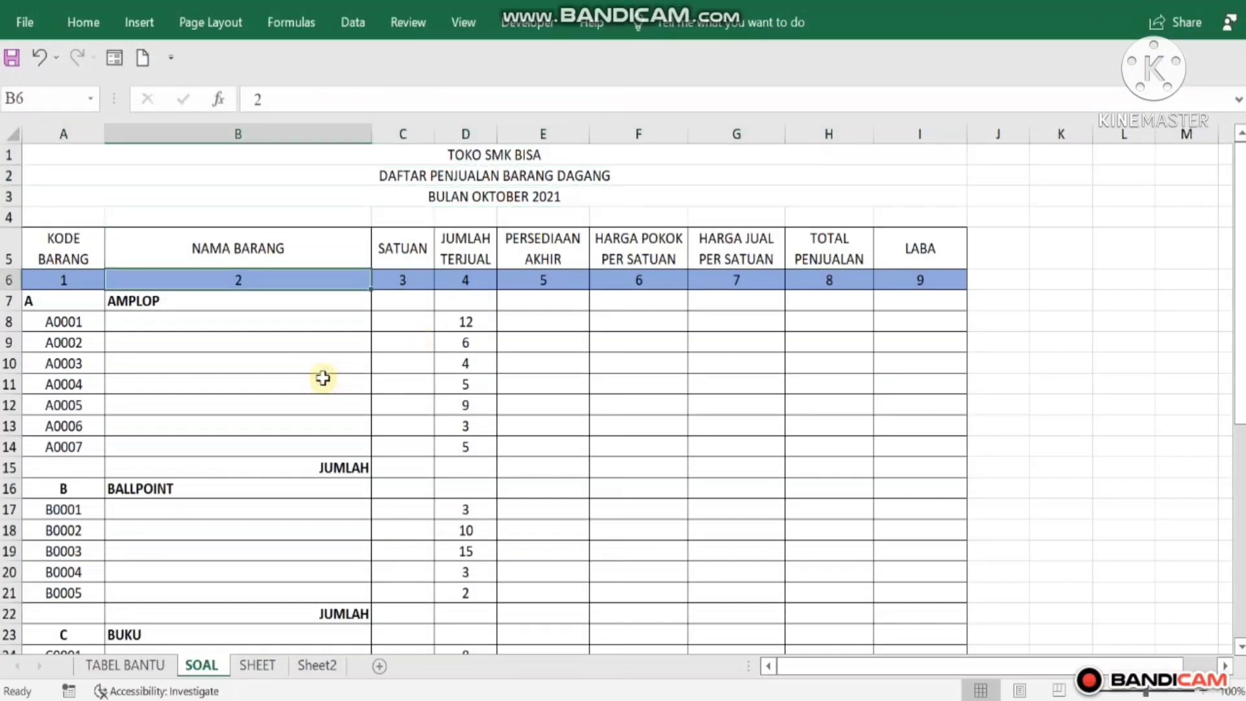
key("Down")
key("Down")
key("Down")
key("Down")
key("Down")
key("Down")
key("Down")
key("Down")
key("Down")
key("Down")
key("Down")
key("Down")
key("Down")
key("Down")
key("Down")
key("Down")
key("Down")
key("Down")
key("Down")
key("Down")
key("Down")
key("Down")
key("Down")
key("Down")
key("Down")
key("Down")
key("Down")
key("Down")
key("Down")
key("Down")
key("Down")
key("Down")
key("Down")
key("Down")
key("Down")
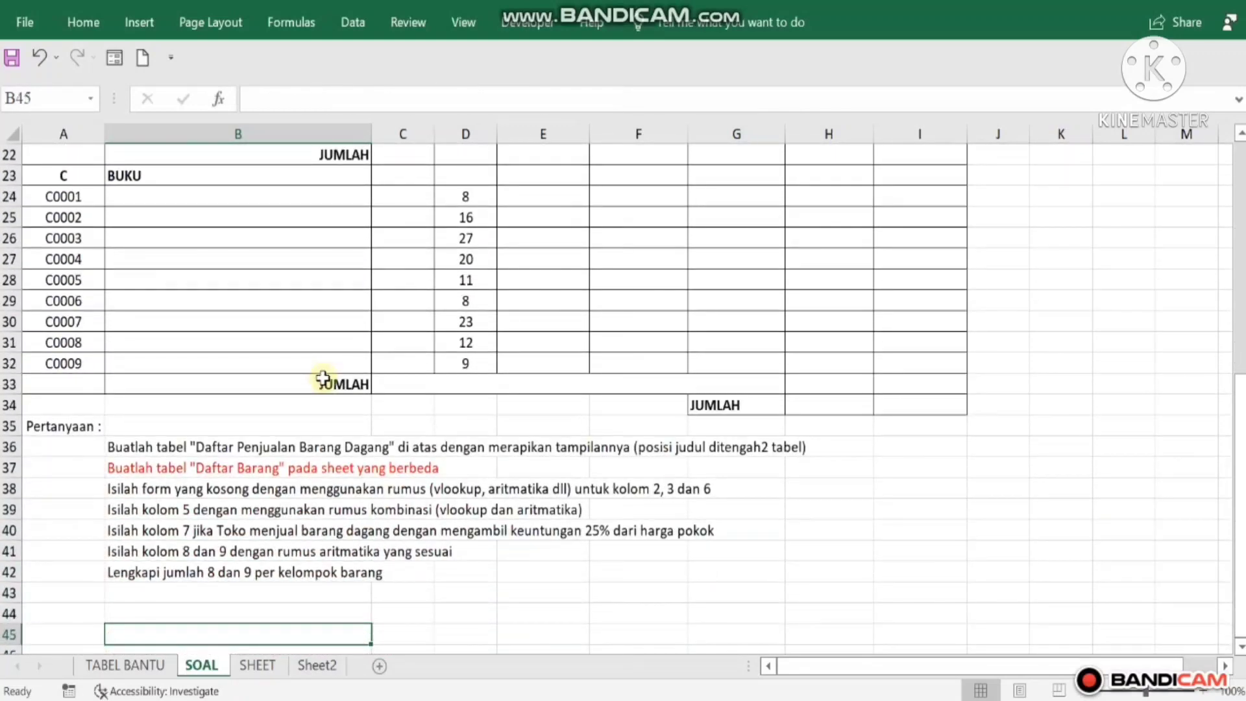
left_click(119, 490)
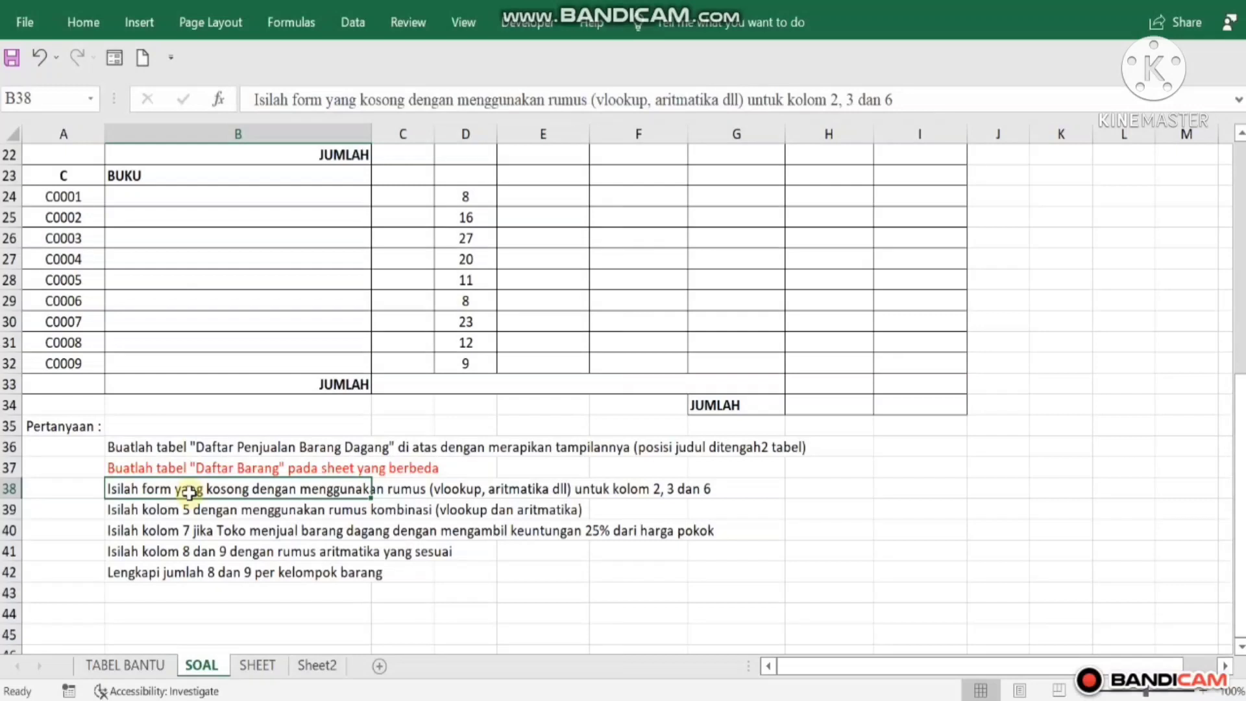
- Select the price and stock table A5:E31 on the TABEL BANTU sheet and check its range name TABEL_BANTU
left_click(124, 667)
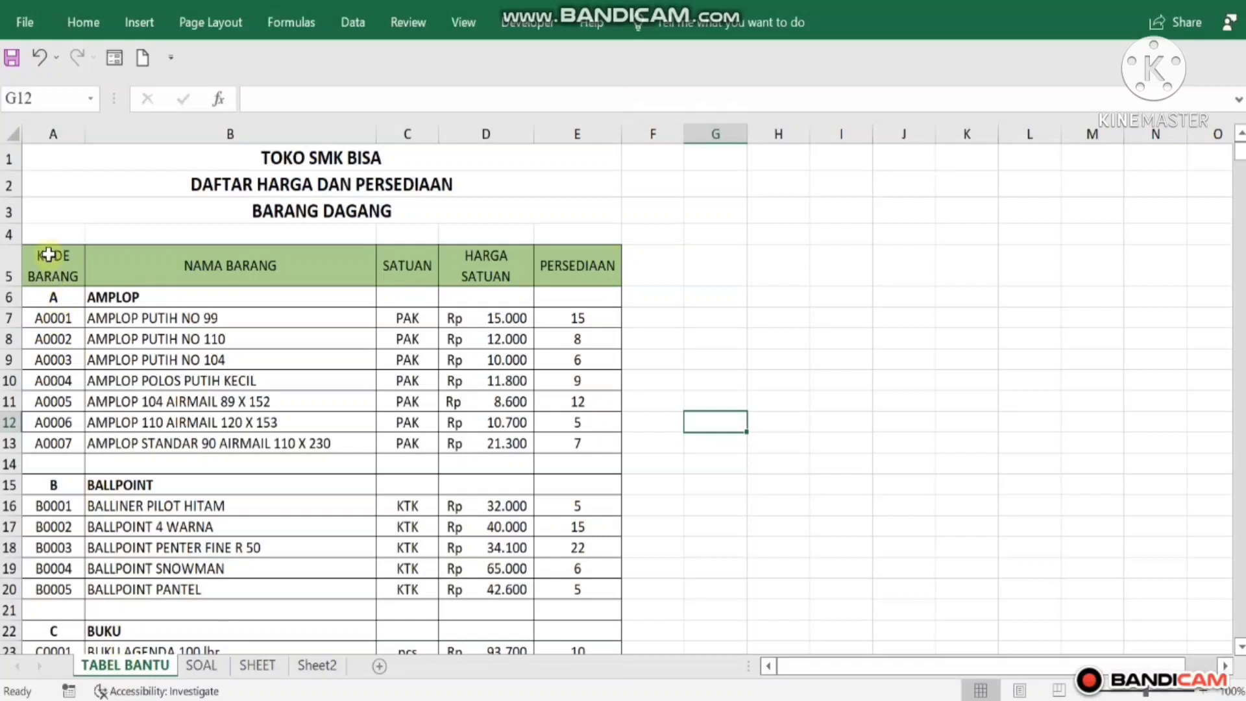
left_click_drag(49, 255, 561, 451)
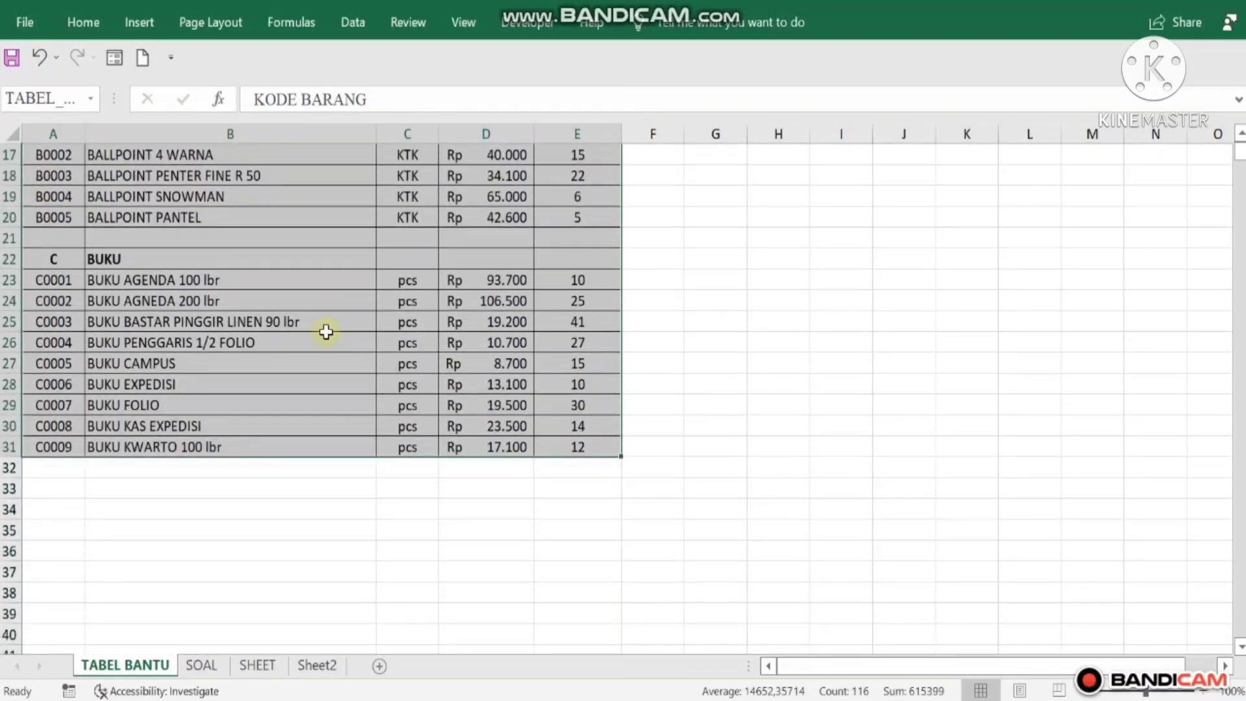
left_click(39, 98)
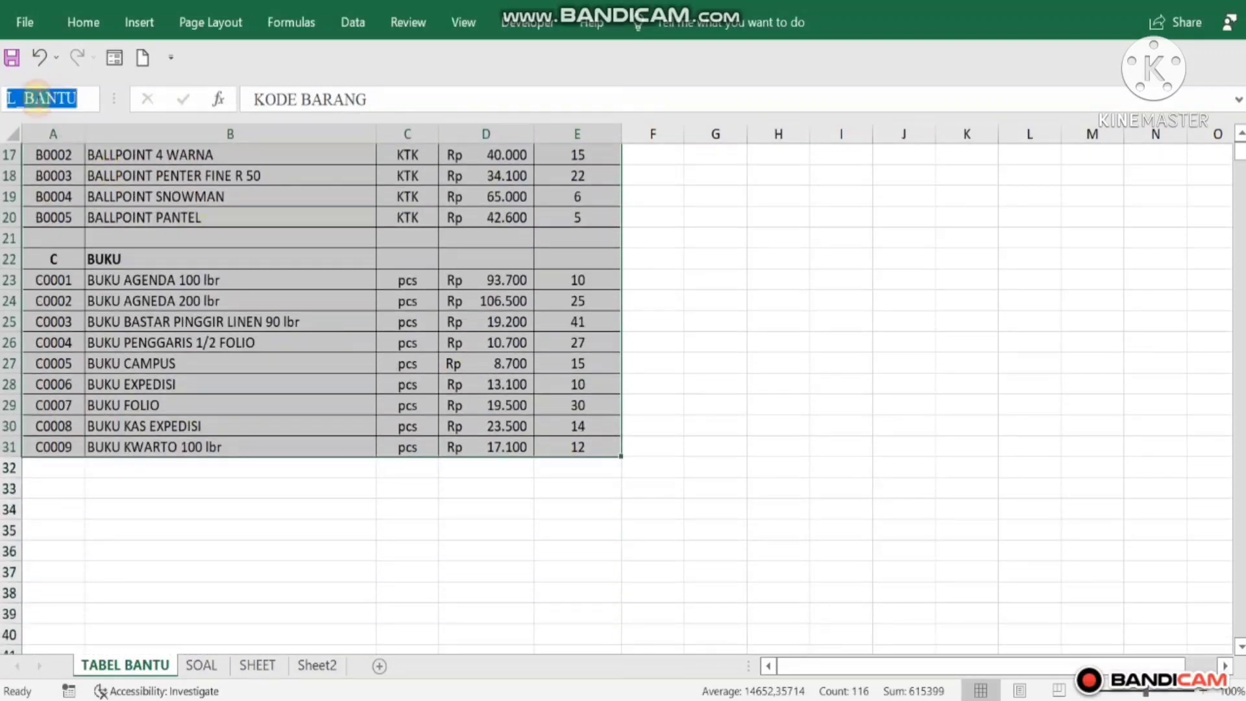
left_click(33, 99)
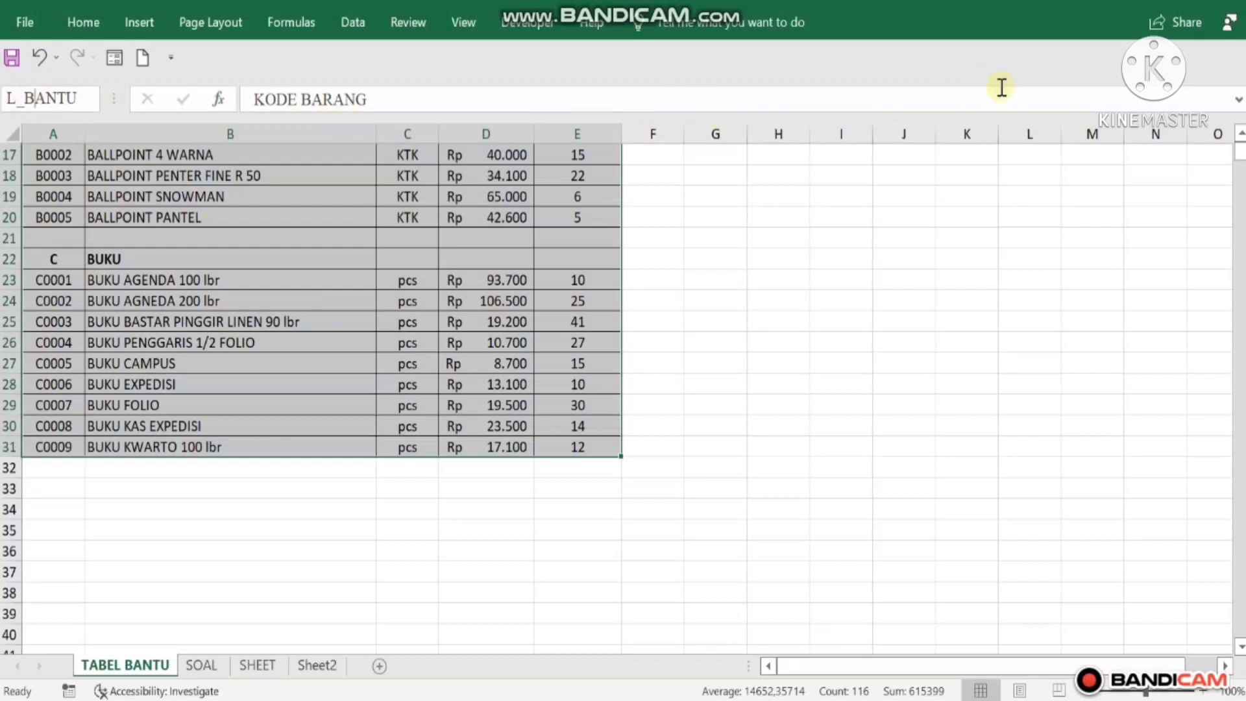
key("Return")
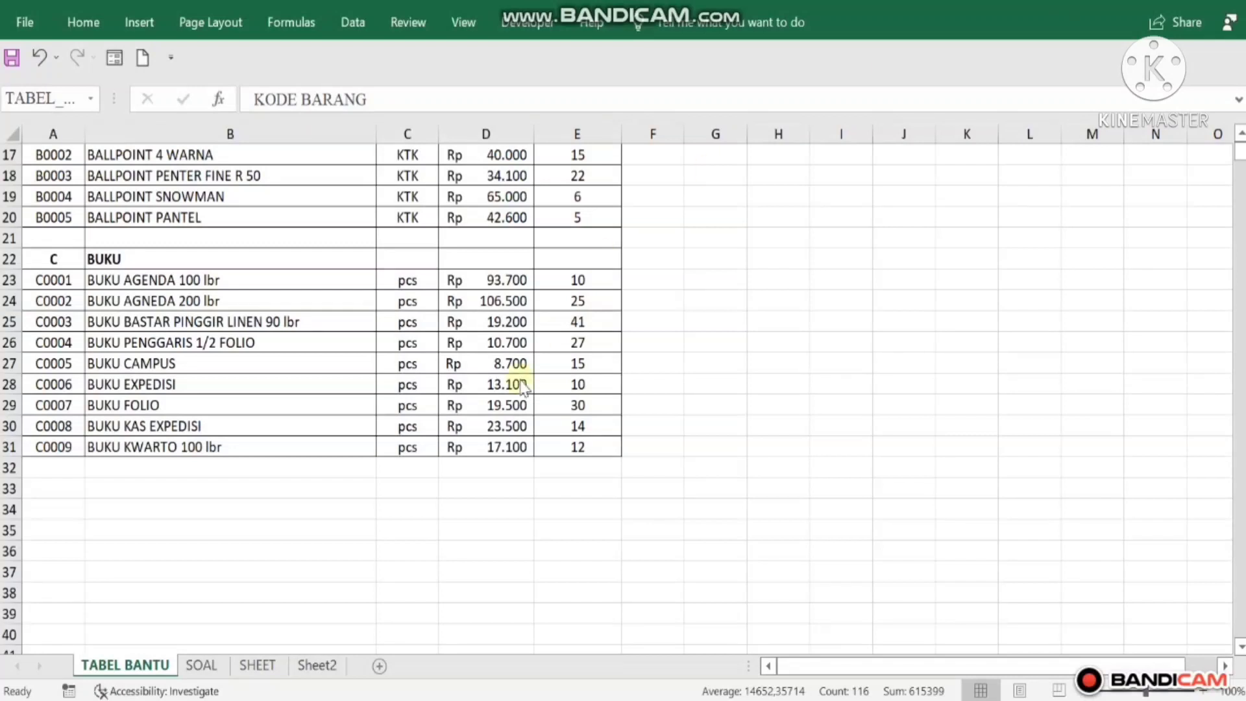
- Return to the SOAL sheet and locate columns 2, 3 and 6 in the table's numbering row
left_click(207, 666)
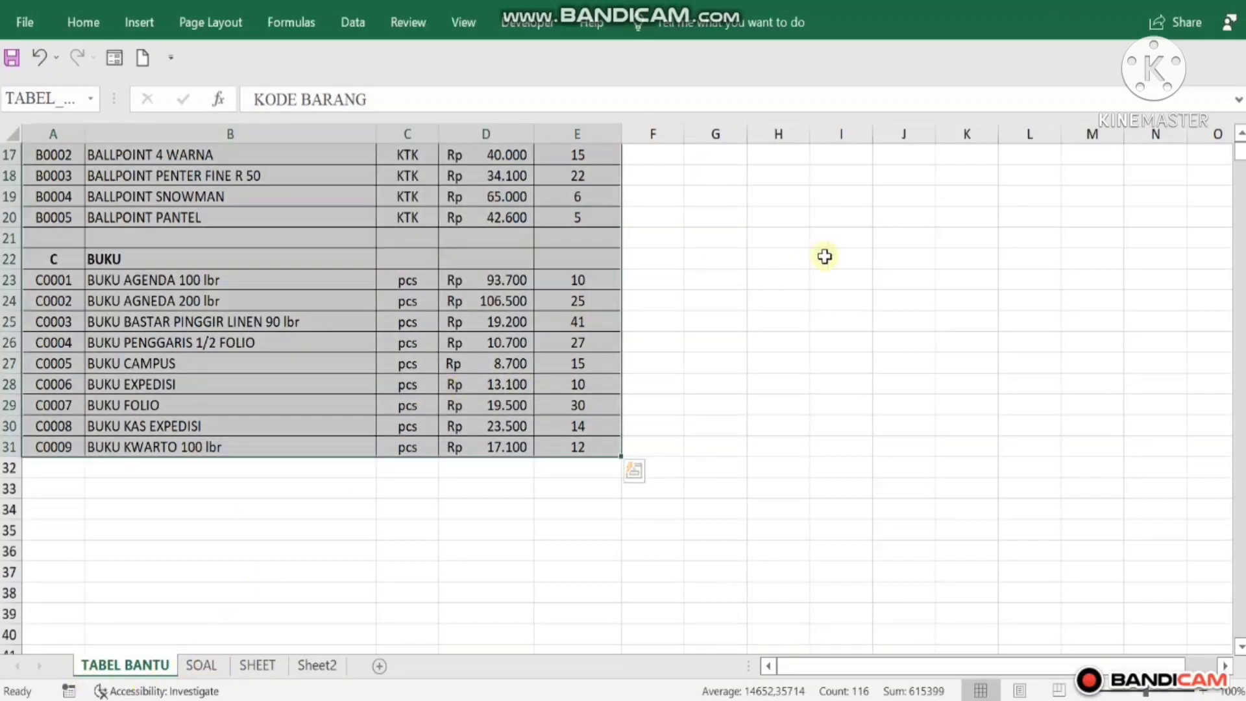
left_click(207, 666)
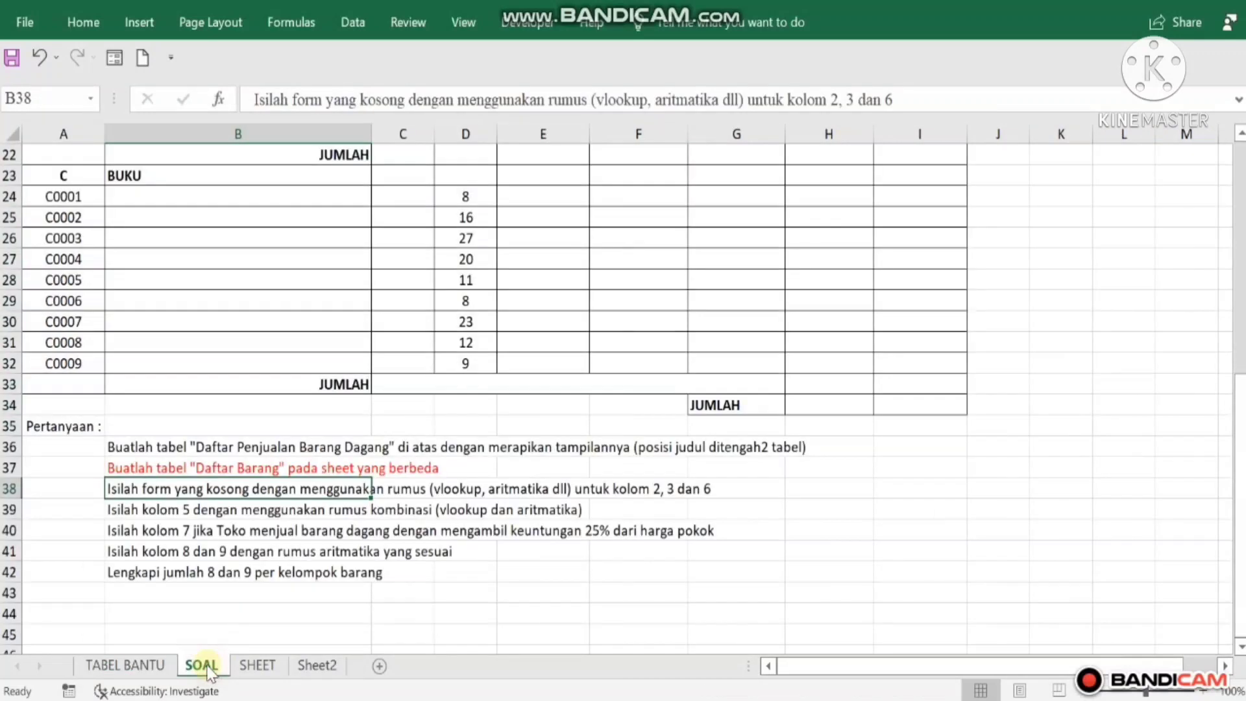
scroll(520, 321, "up", 7)
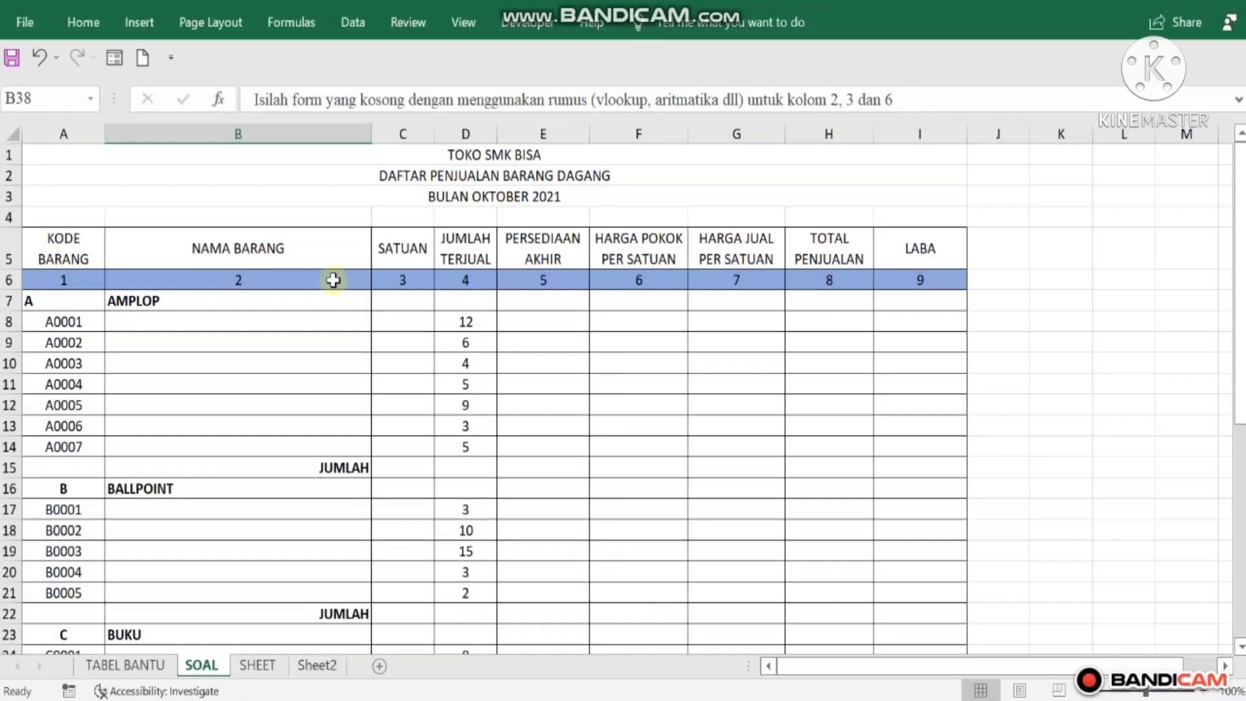
left_click(333, 280)
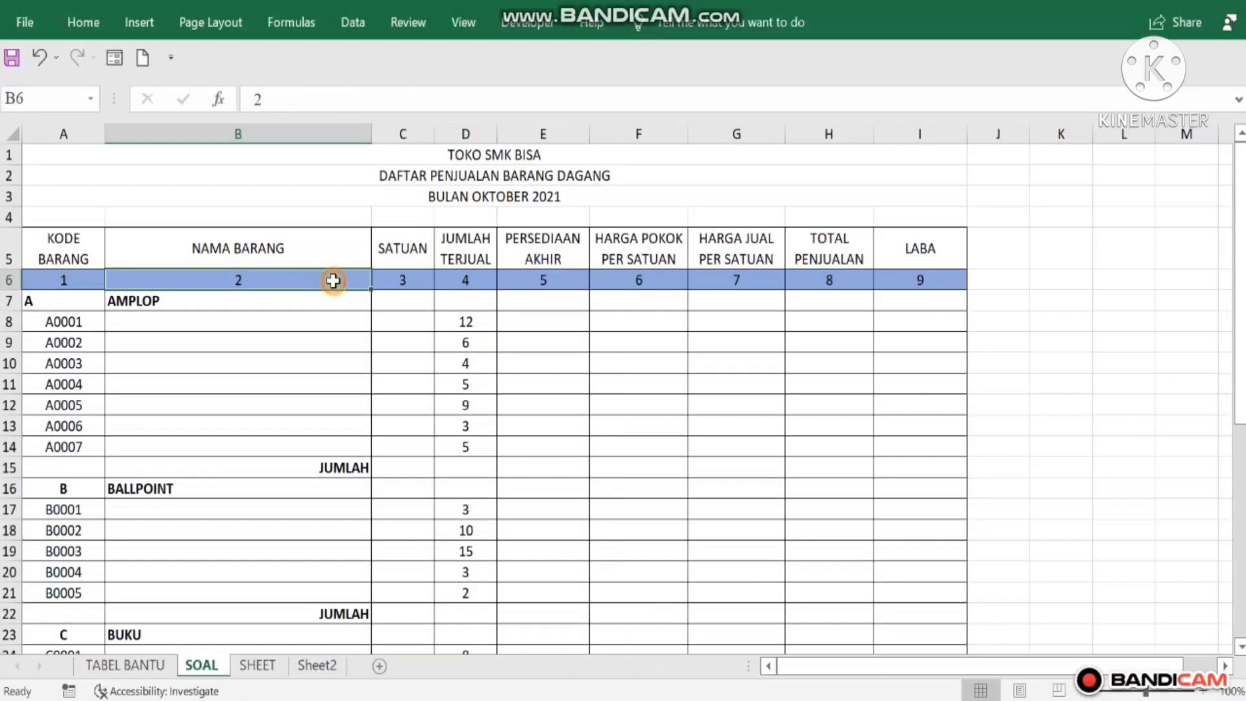
left_click(400, 281)
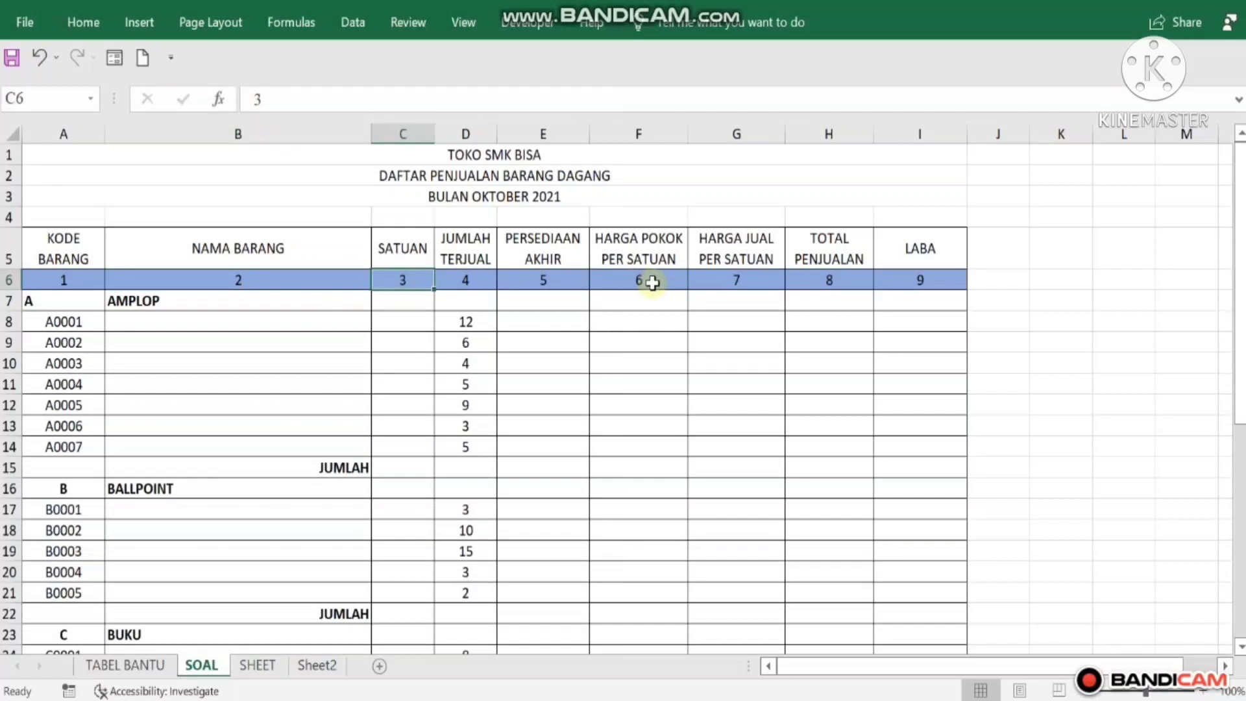
left_click(651, 282)
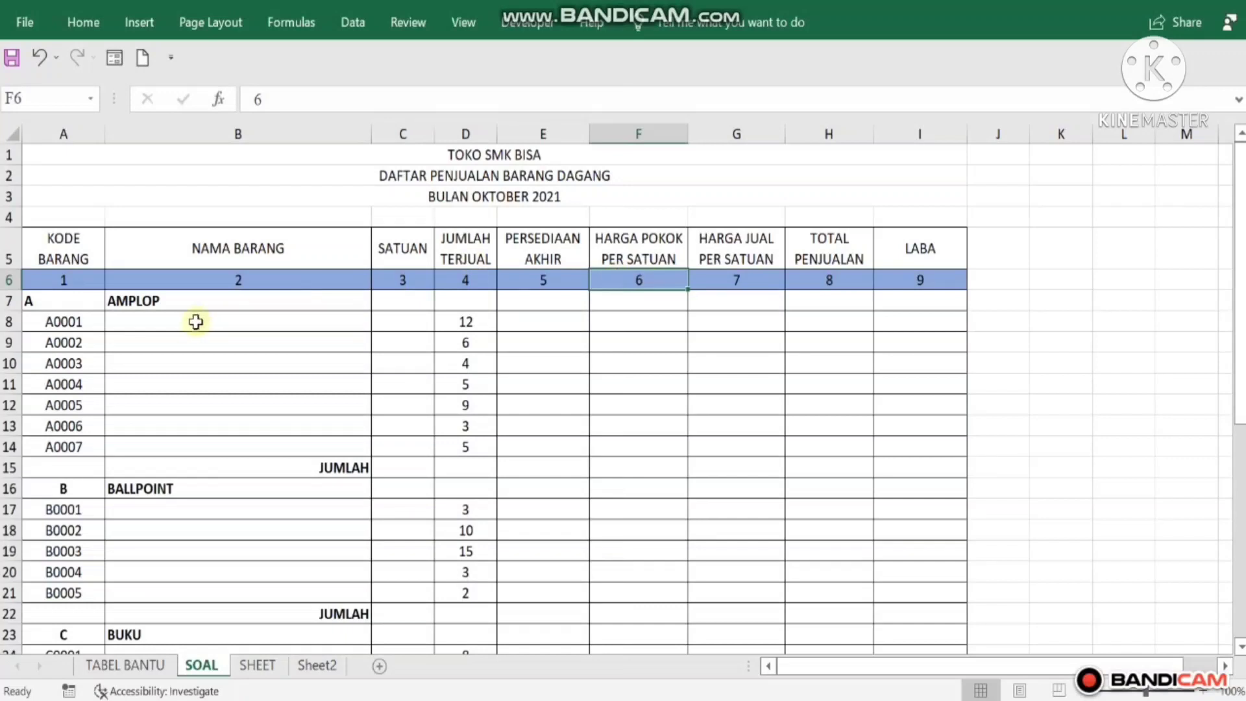
- Insert a VLOOKUP function in B8 with the item code in A8 as its lookup value
left_click(149, 329)
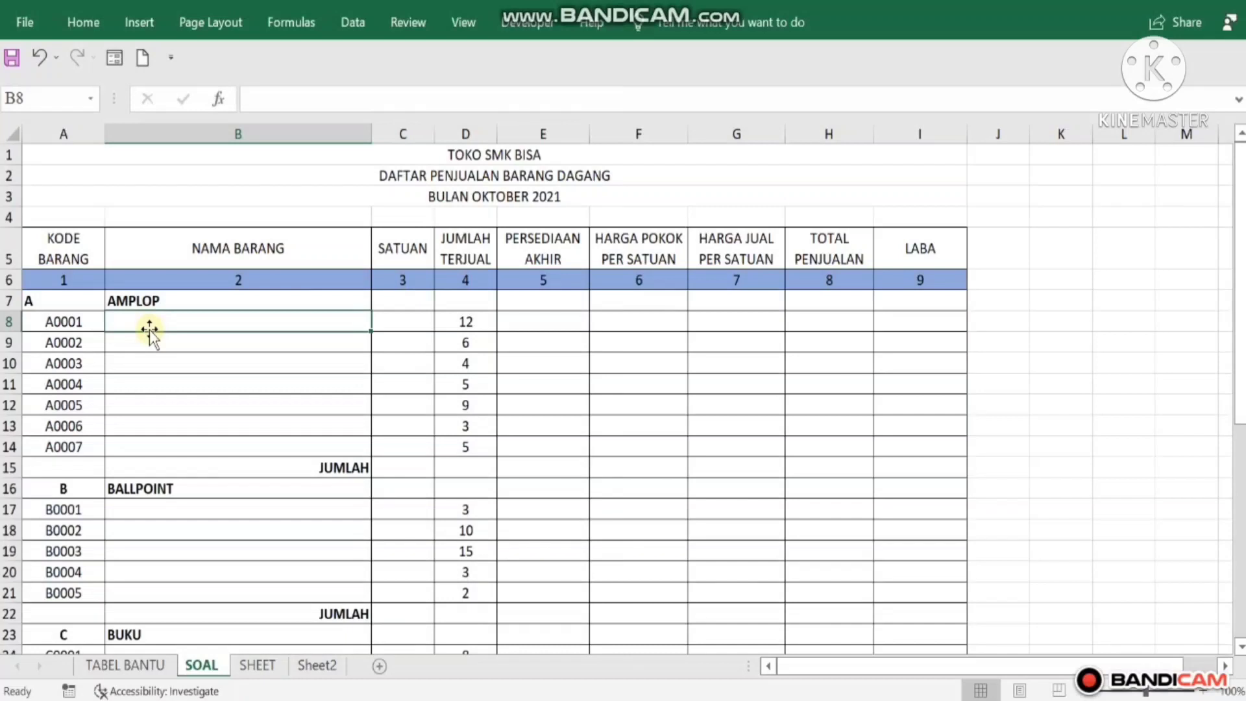
left_click(216, 103)
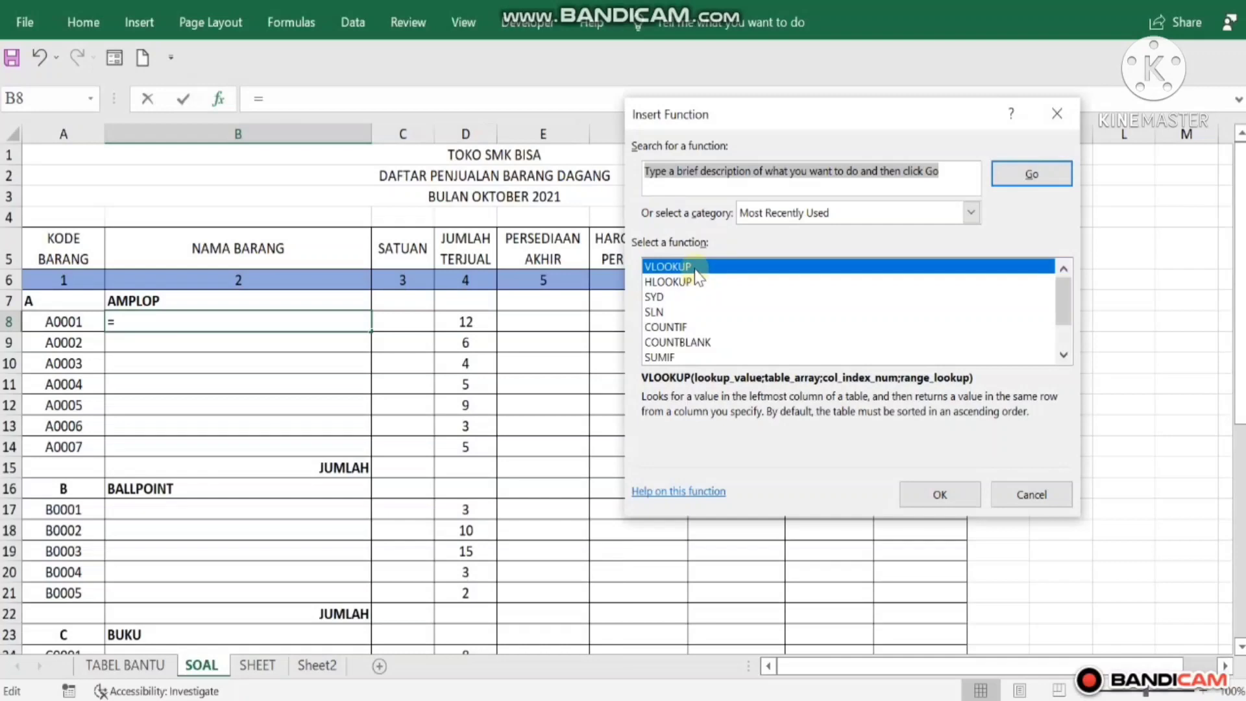
left_click(940, 494)
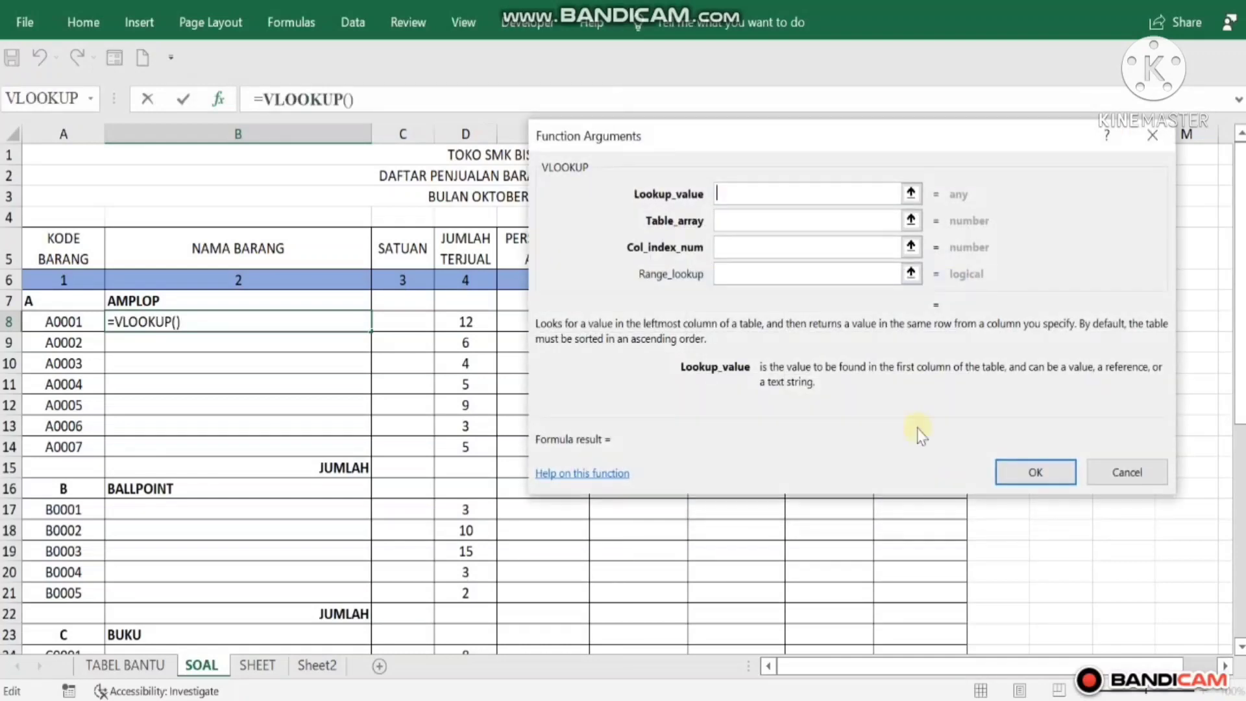
left_click_drag(721, 141, 744, 151)
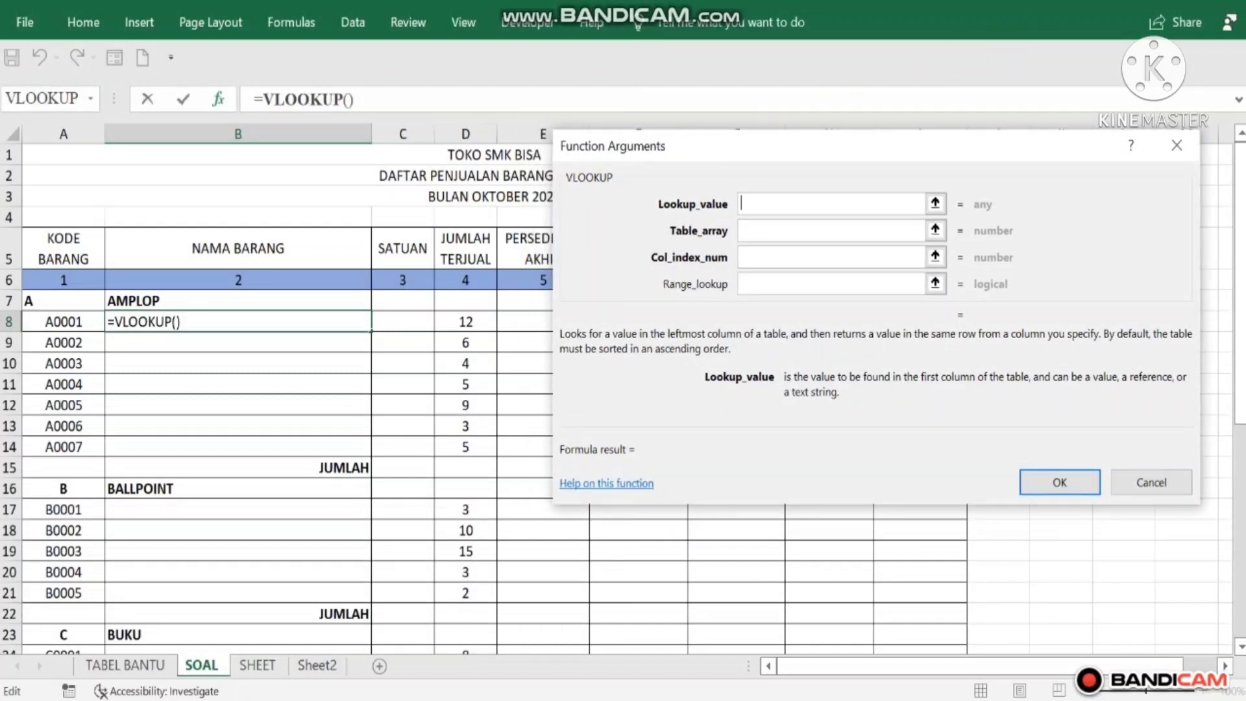
left_click(761, 209)
left_click(67, 321)
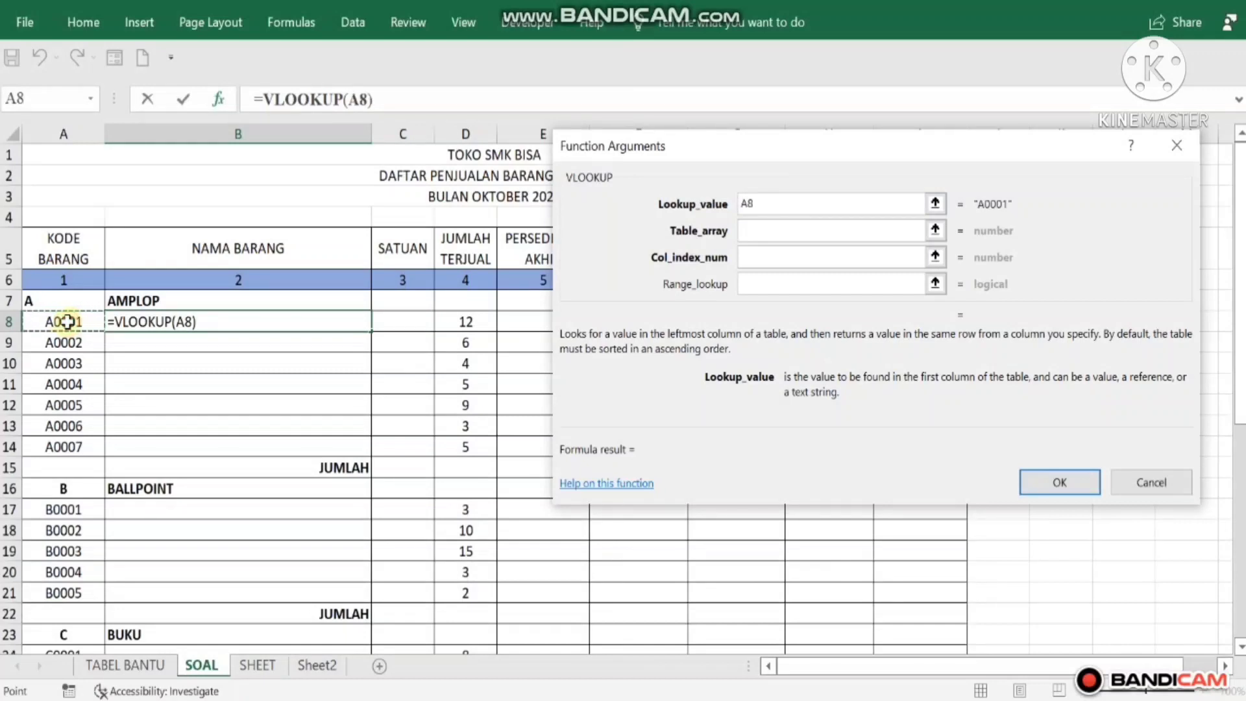
- Set VLOOKUP's table array to the named range TABEL_BANTU, covering A5:E31 on the TABEL BANTU sheet
left_click(769, 231)
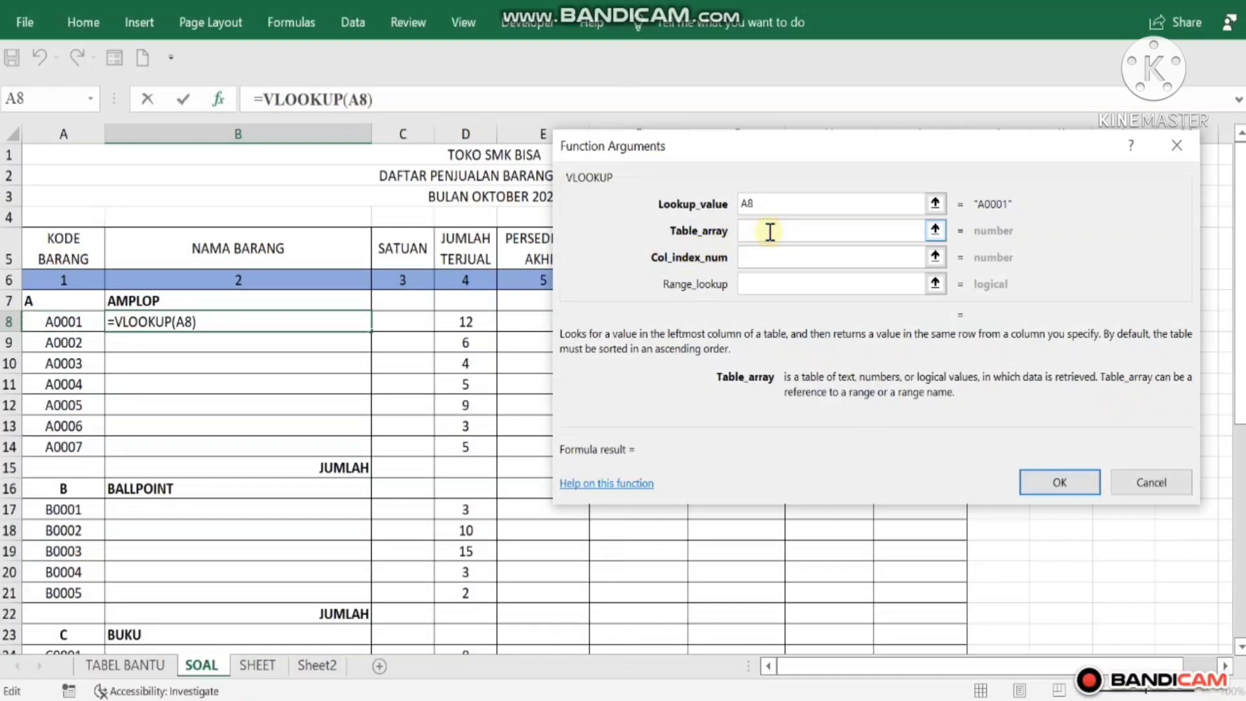
left_click(126, 665)
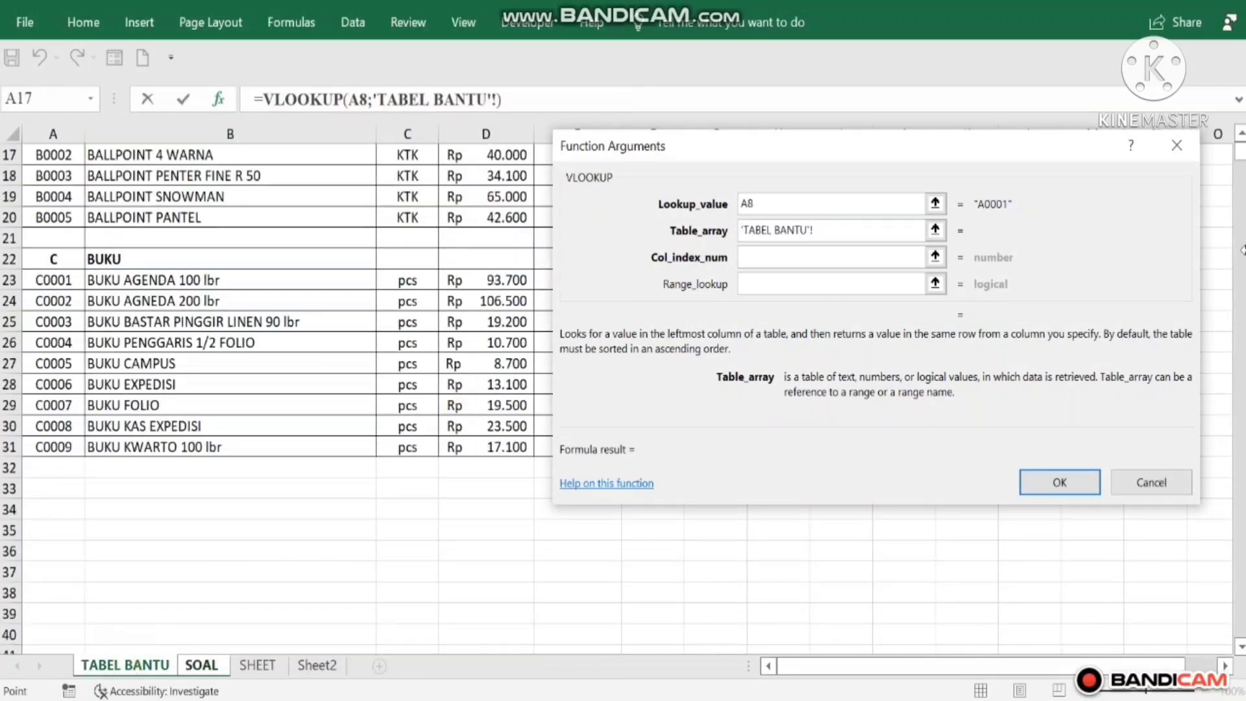
scroll(1240, 158, "up", 6)
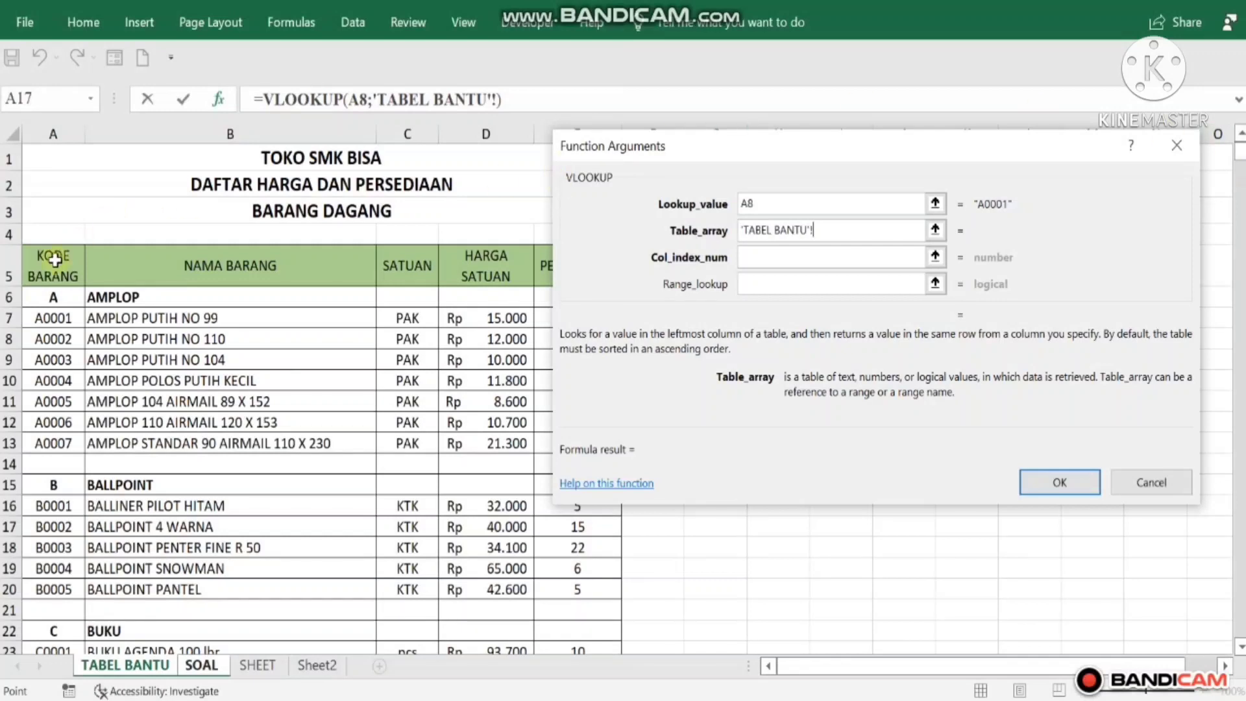
left_click_drag(50, 264, 575, 468)
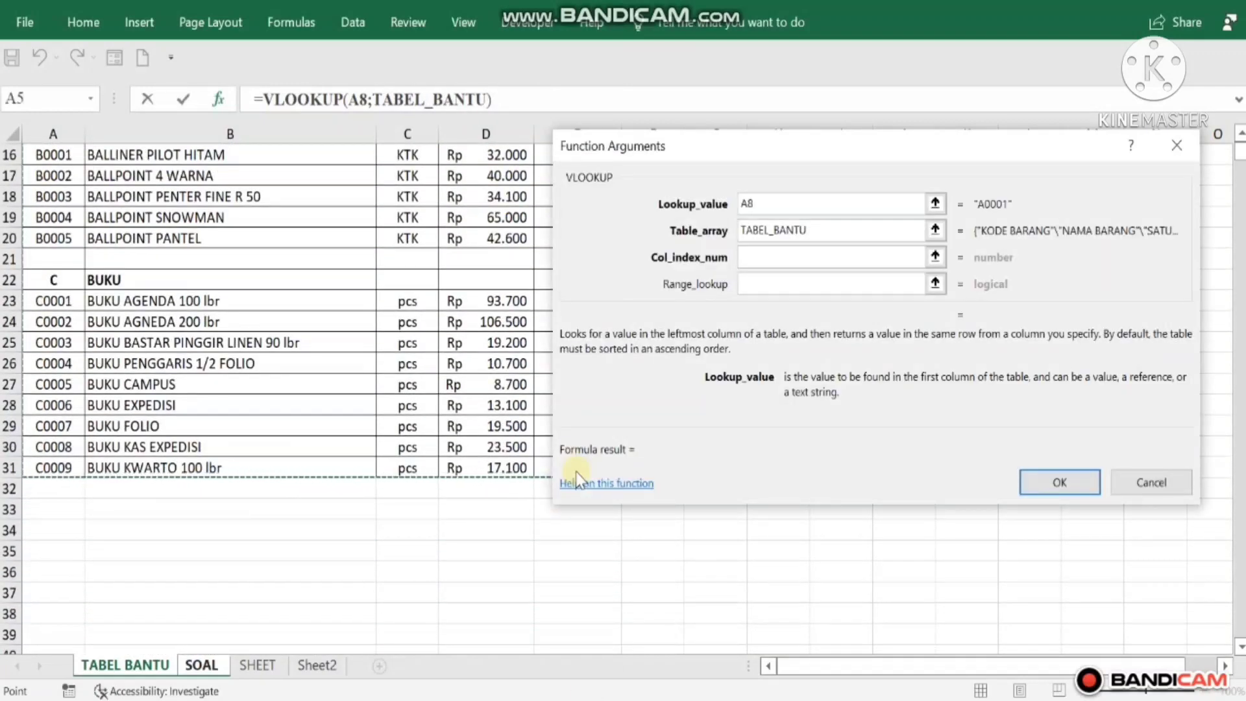
- Count the item-name column on the TABEL BANTU sheet and set VLOOKUP's column index to 2, without any sheet reference
left_click(767, 258)
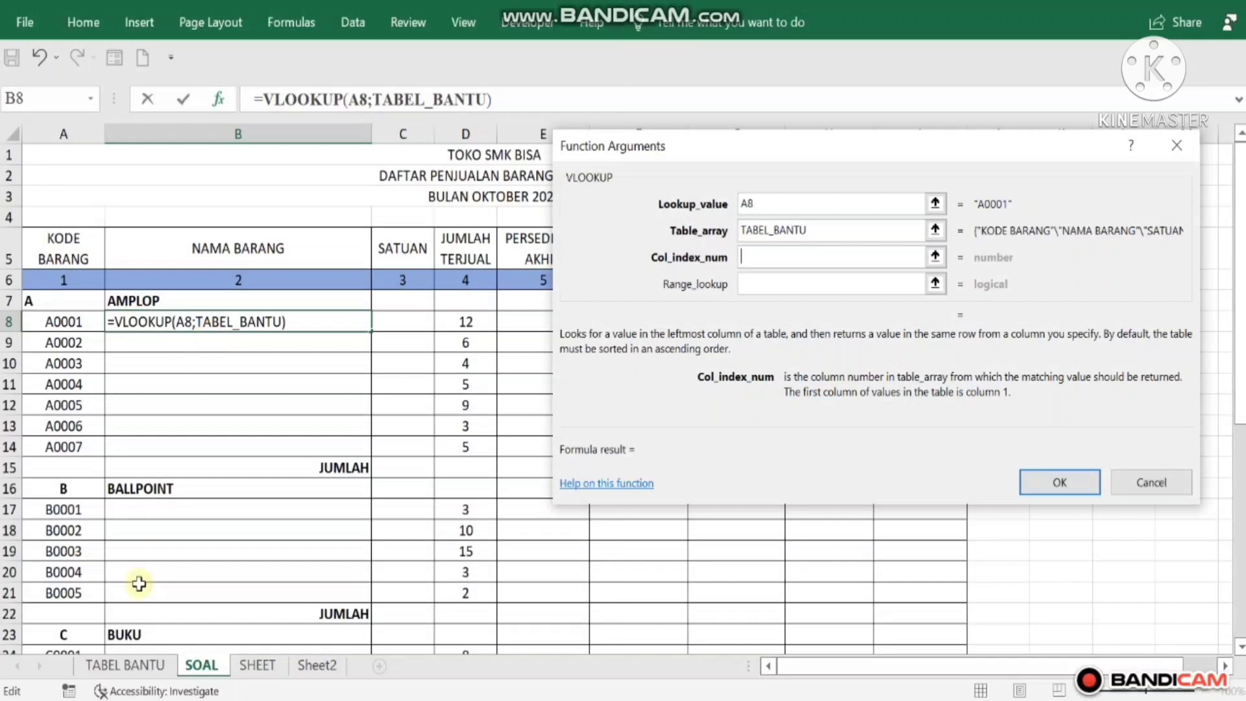
left_click(130, 665)
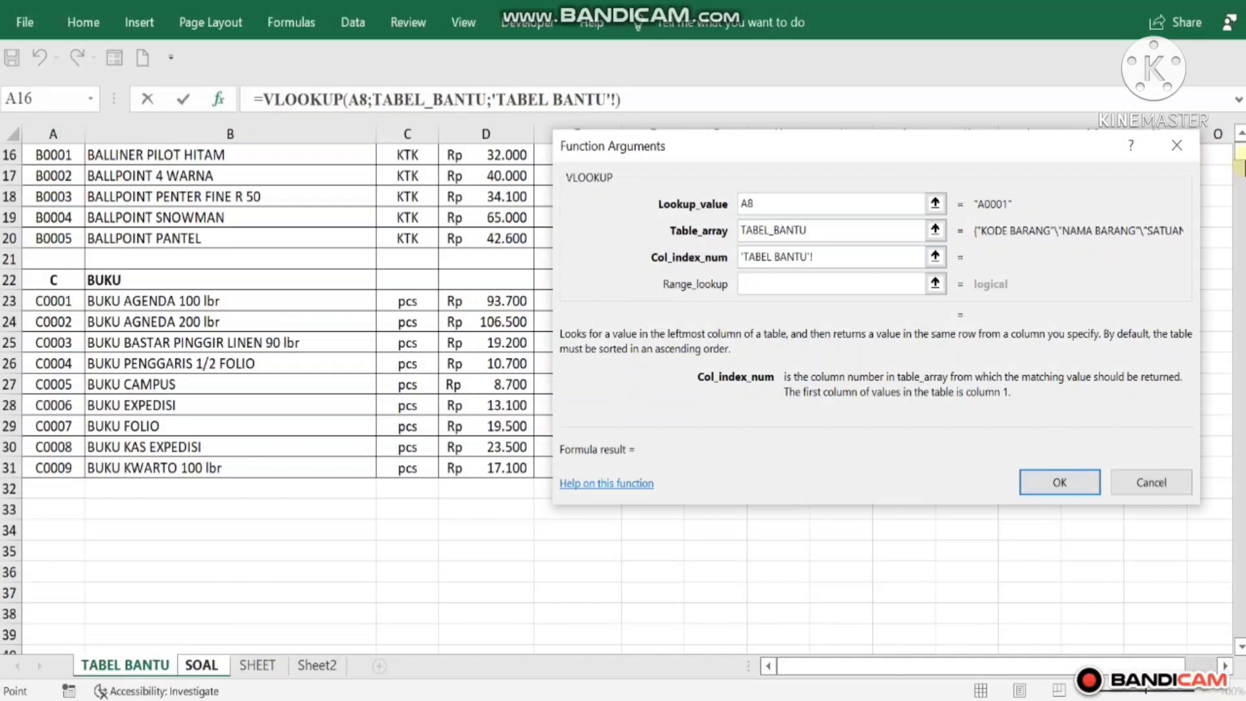
left_click_drag(1242, 157, 1242, 147)
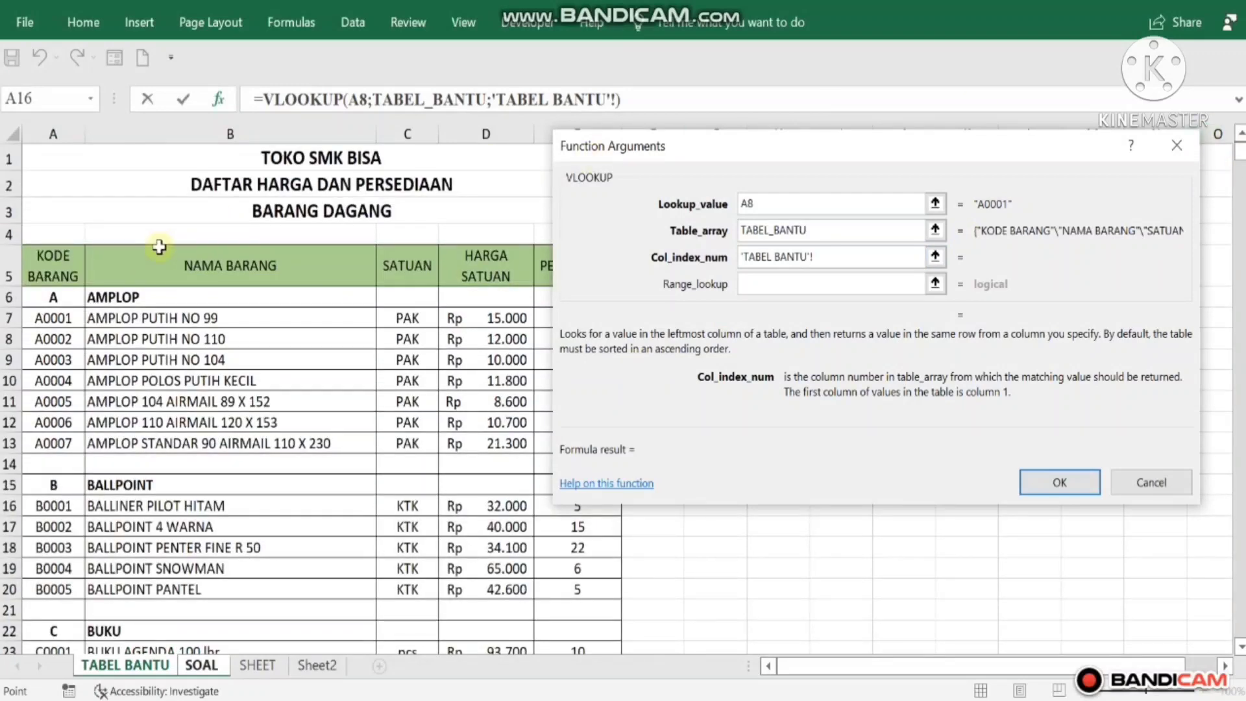
left_click_drag(606, 149, 693, 153)
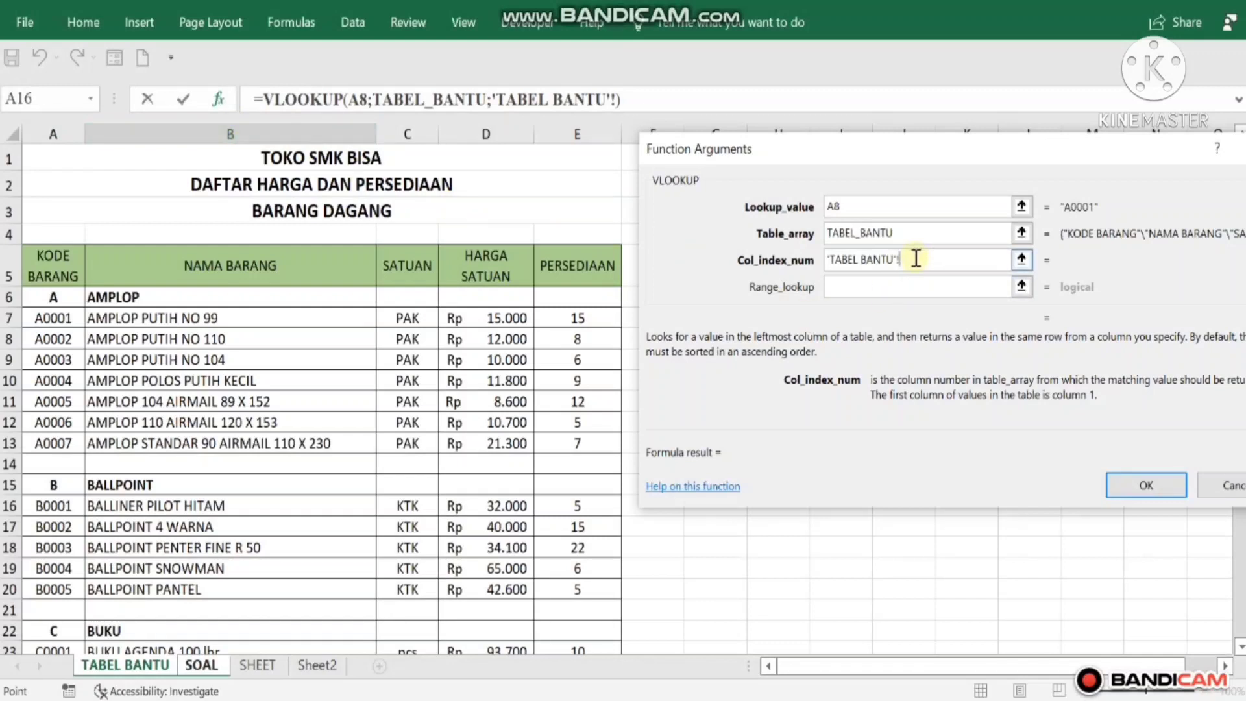
type("2")
left_click(862, 289)
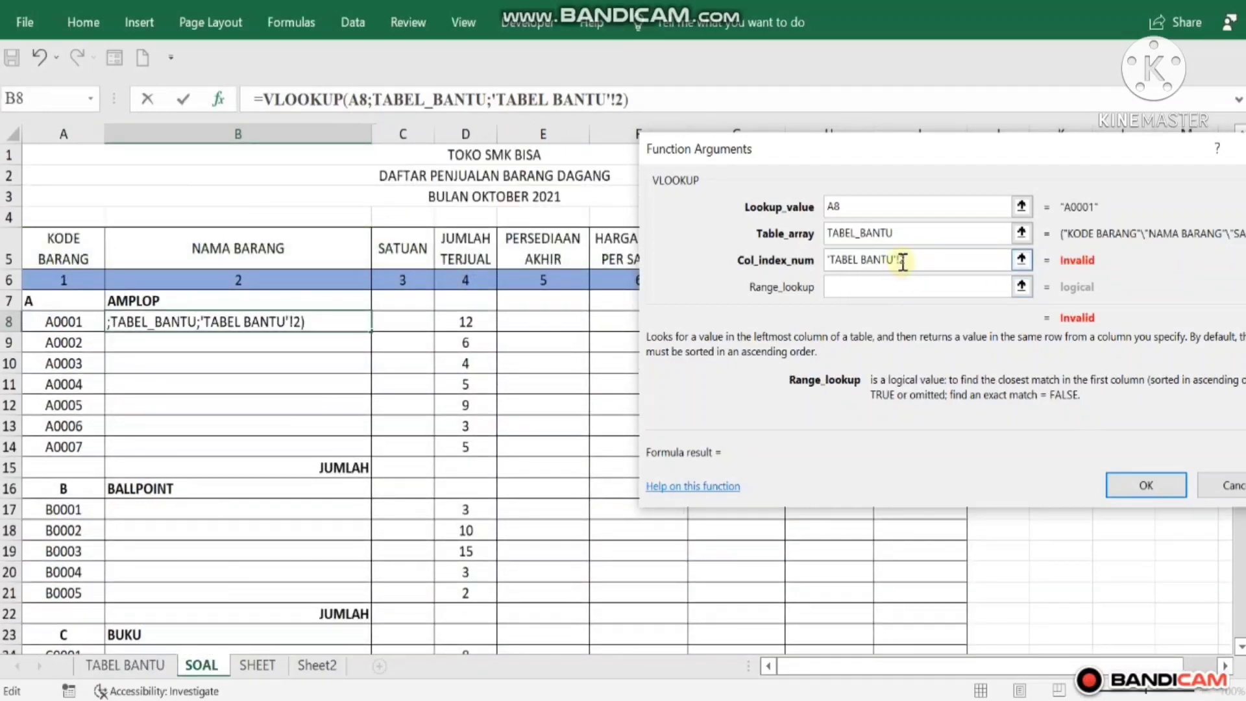
left_click_drag(900, 261, 793, 260)
key("BackSpace")
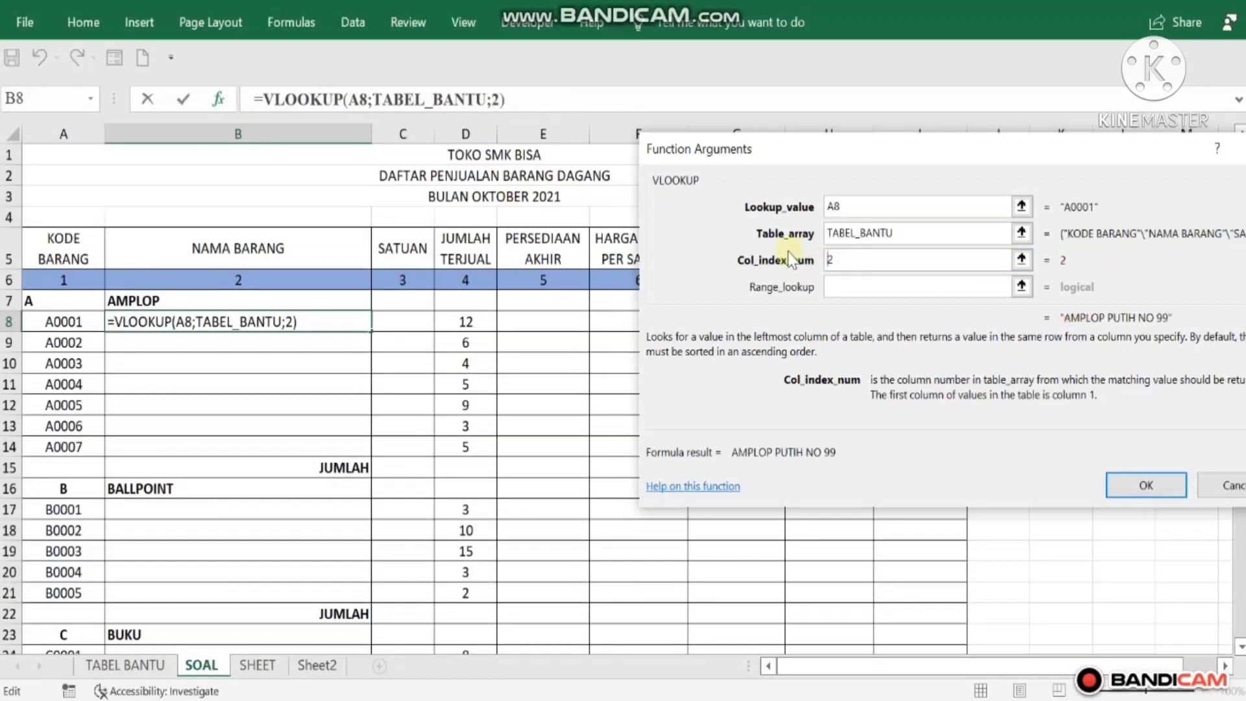
- Set VLOOKUP's range lookup to FALSE for an exact match and accept the formula in B8
left_click(854, 290)
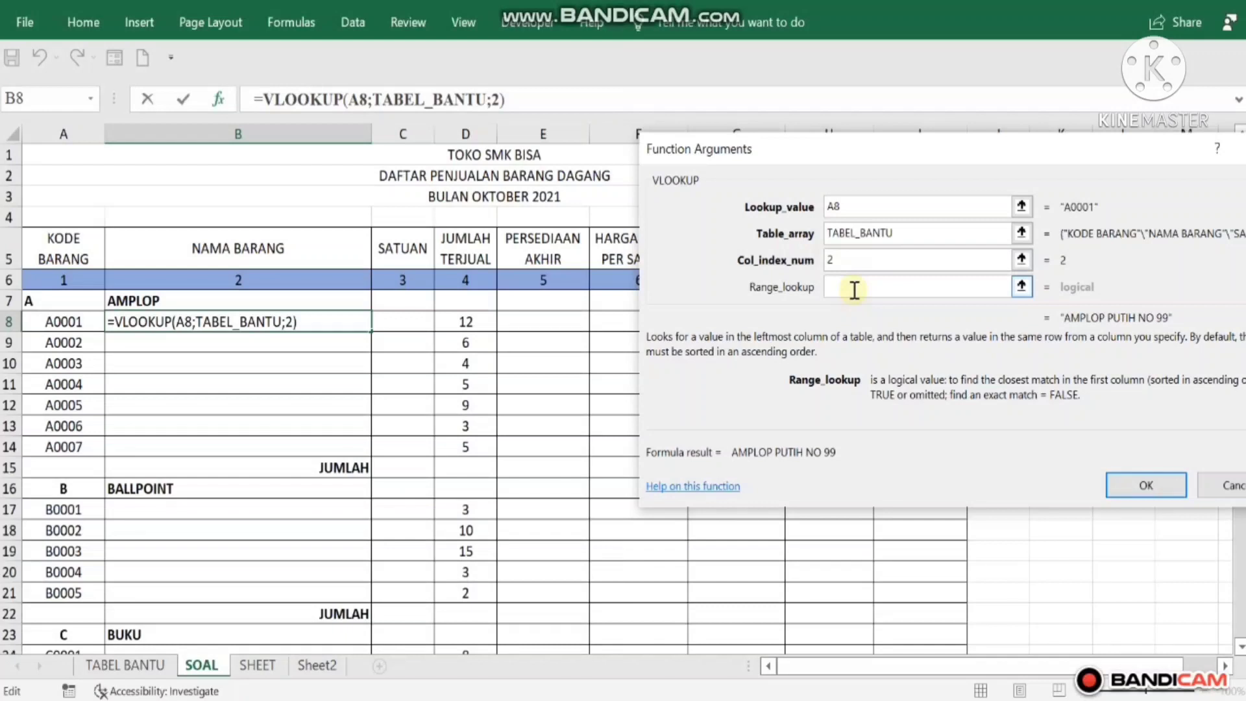
type("FALSE")
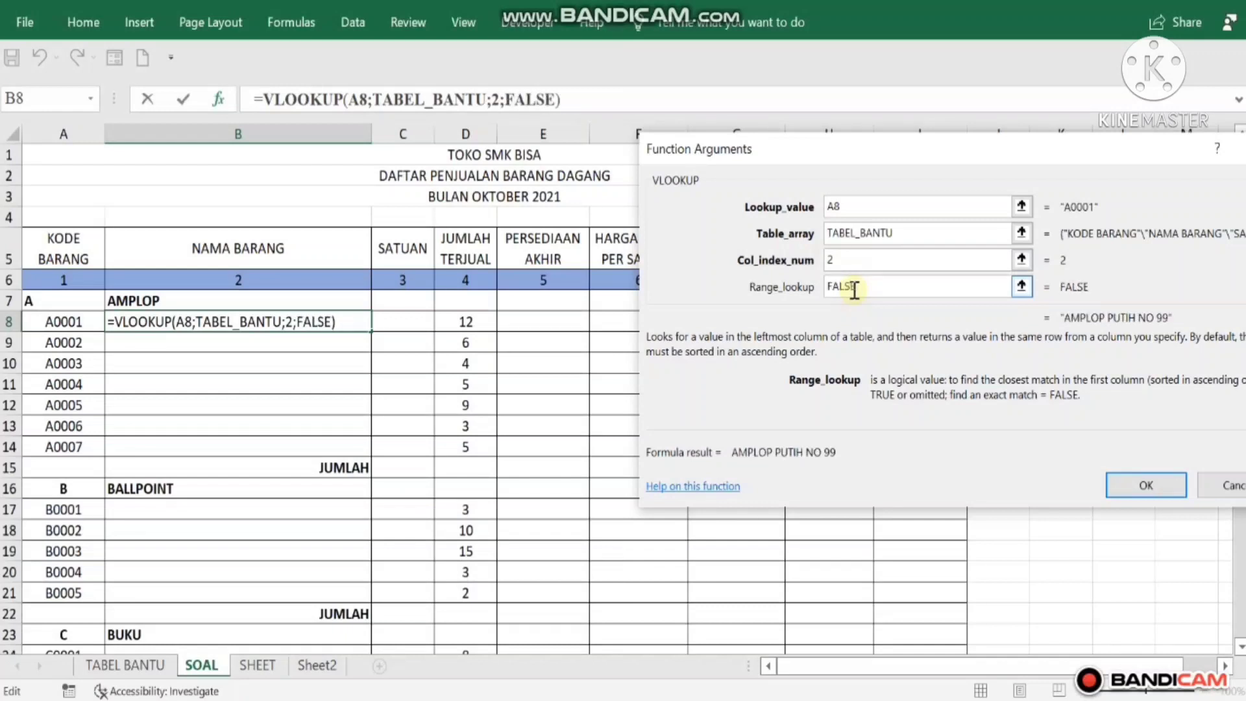
left_click(1140, 489)
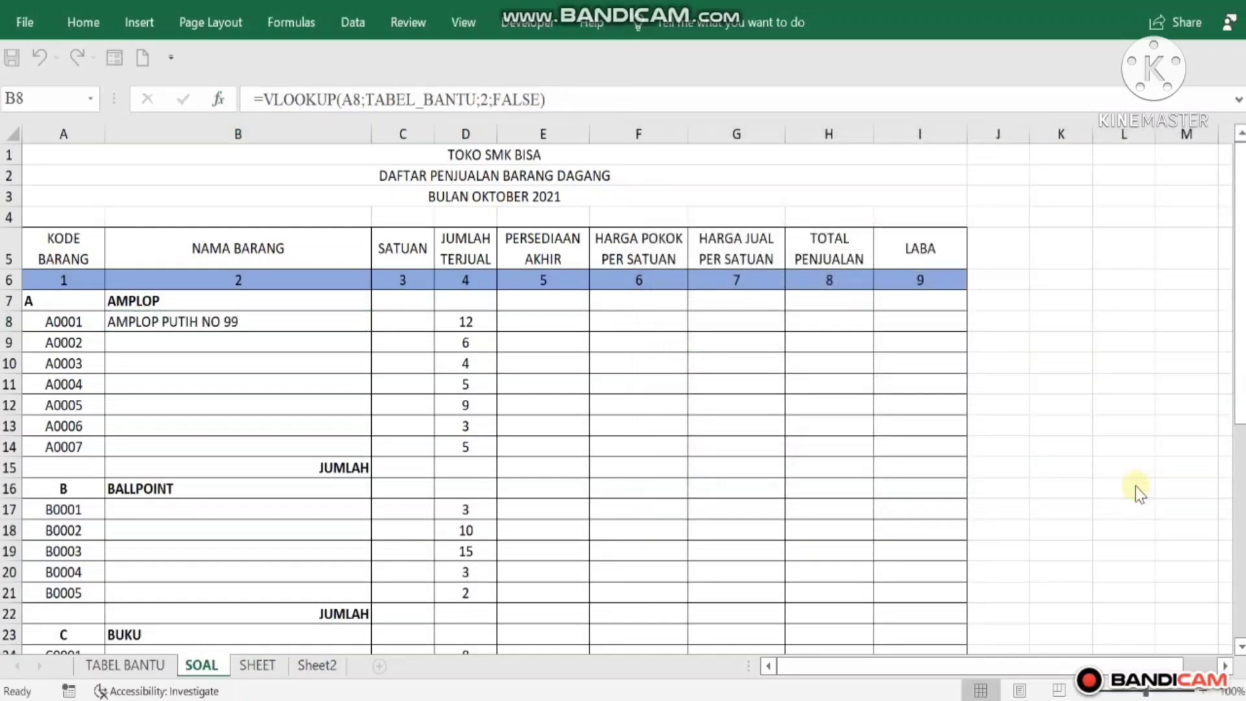
- Fill the VLOOKUP formula from B8 down the NAMA BARANG column to B32
left_click(237, 321)
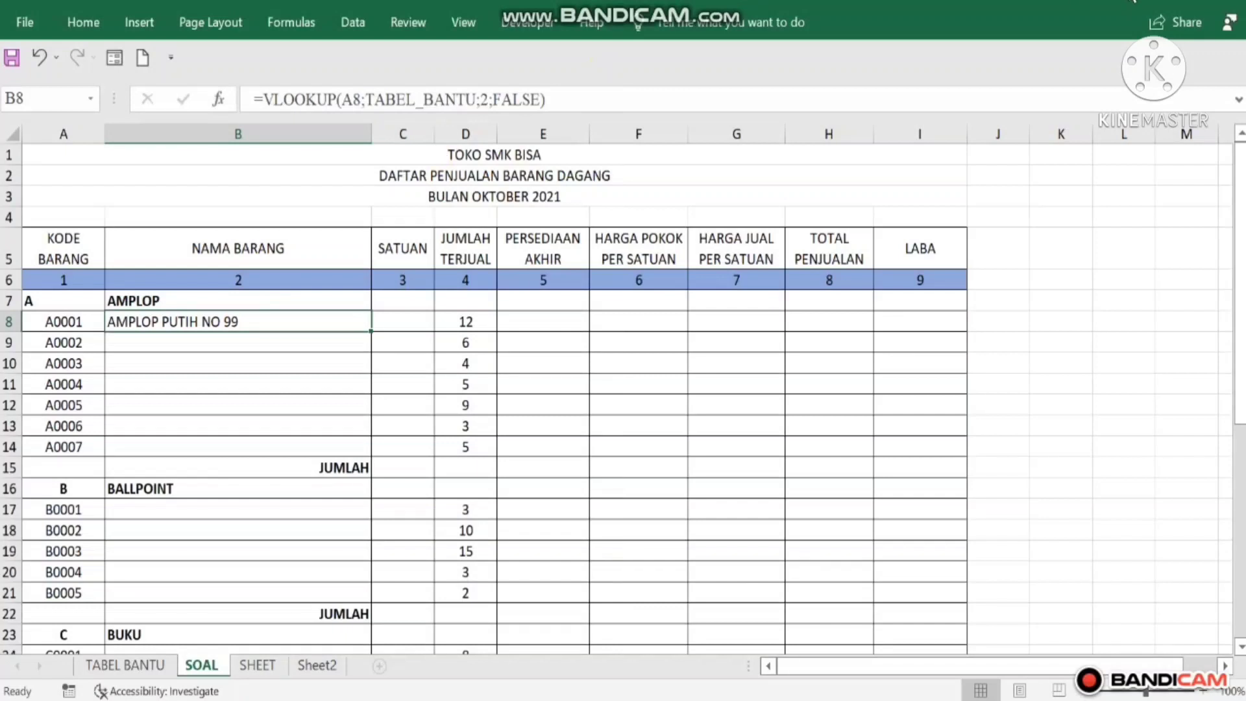
left_click(1131, 0)
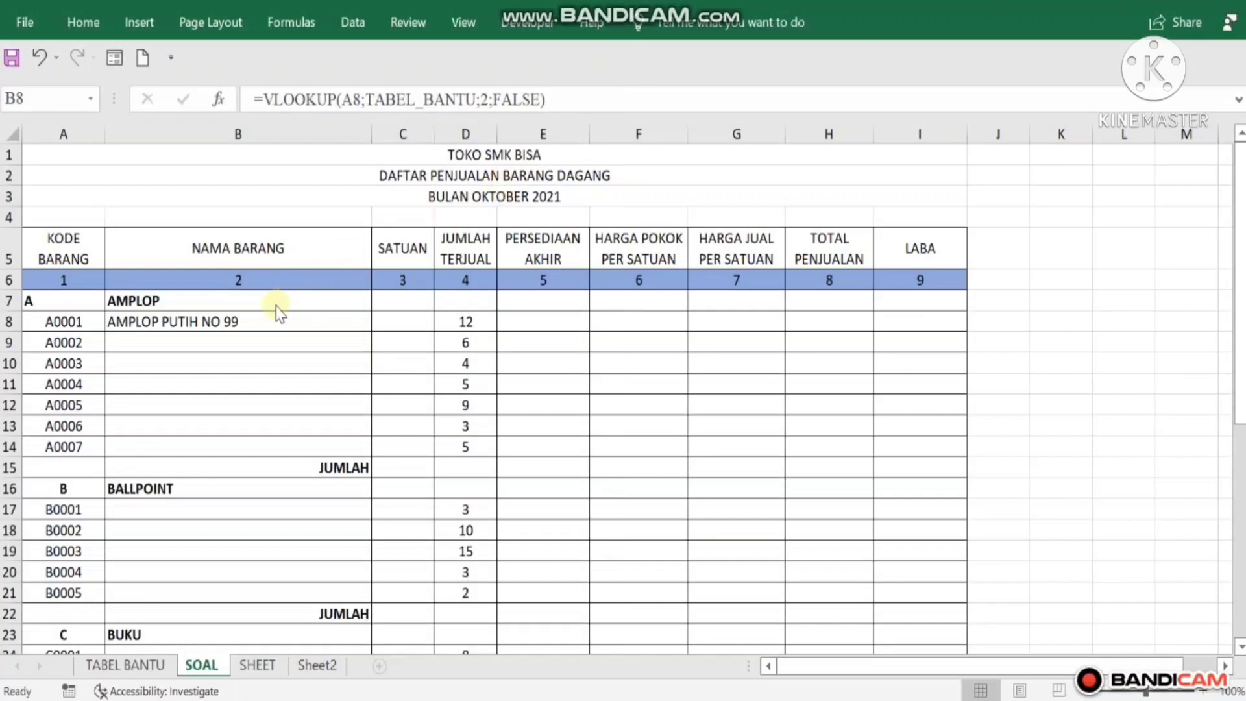
left_click(260, 316)
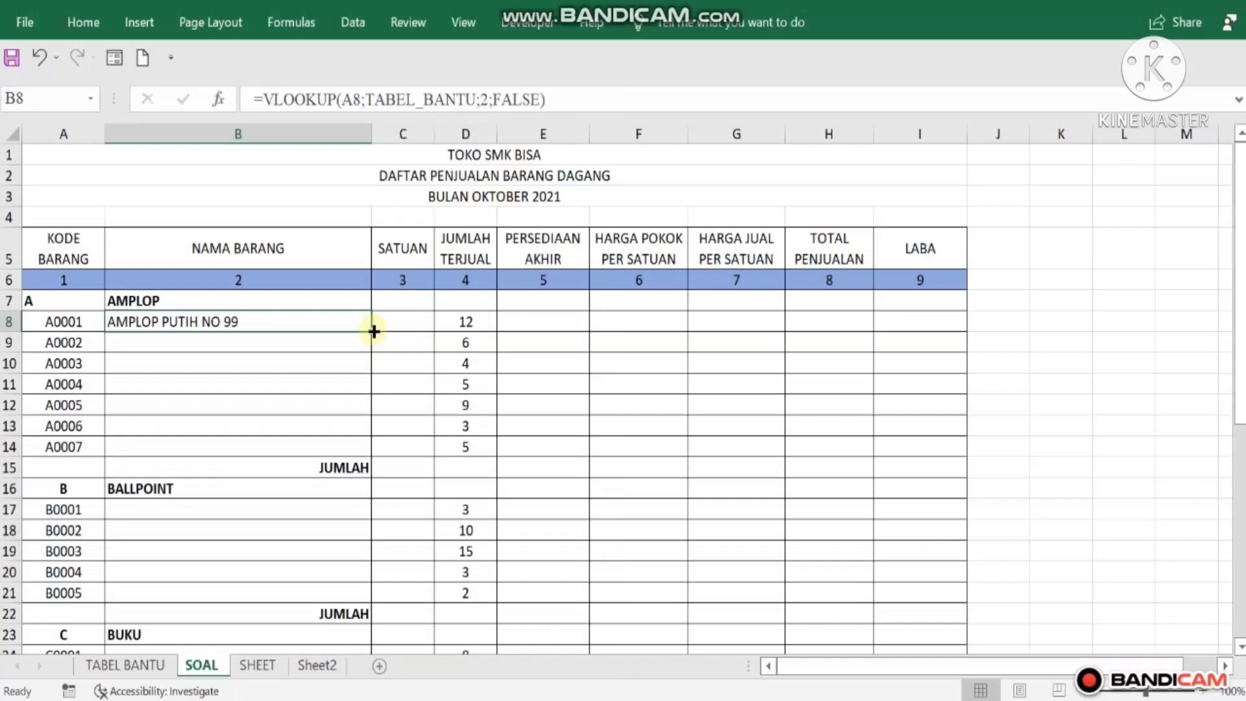
left_click_drag(373, 330, 334, 648)
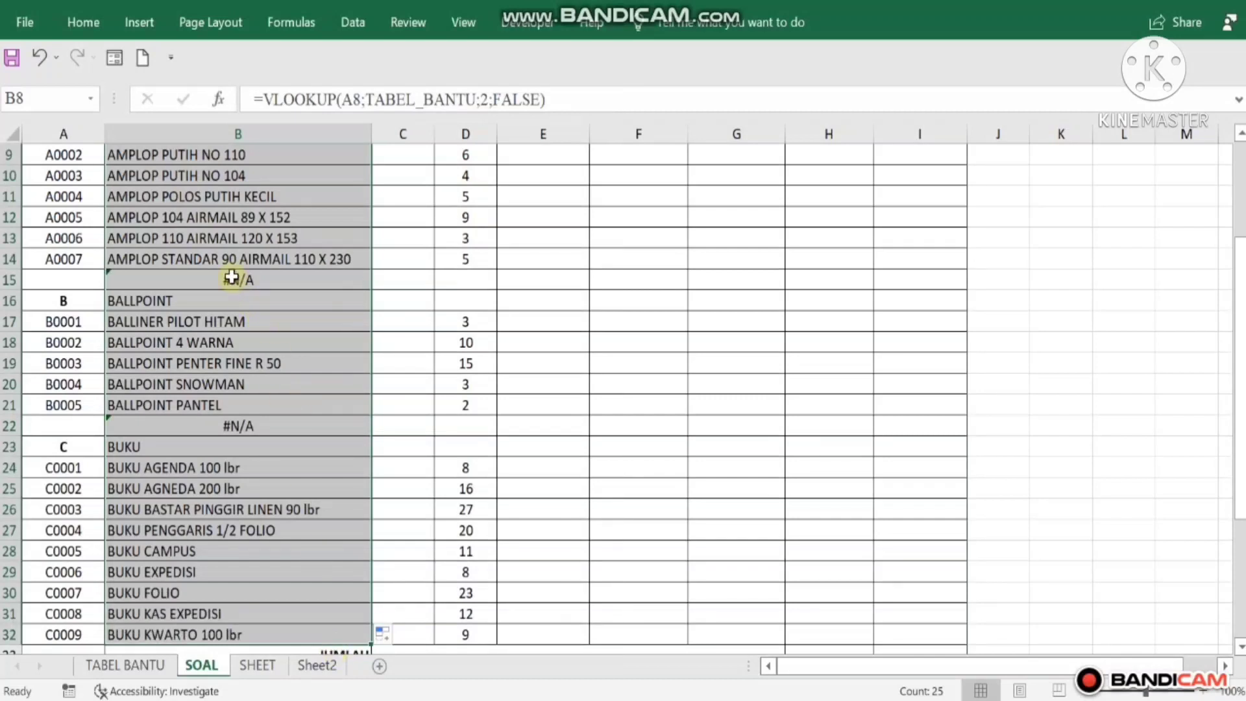
- Review the filled item names in the AMPLOP group of the NAMA BARANG column
left_click(232, 277)
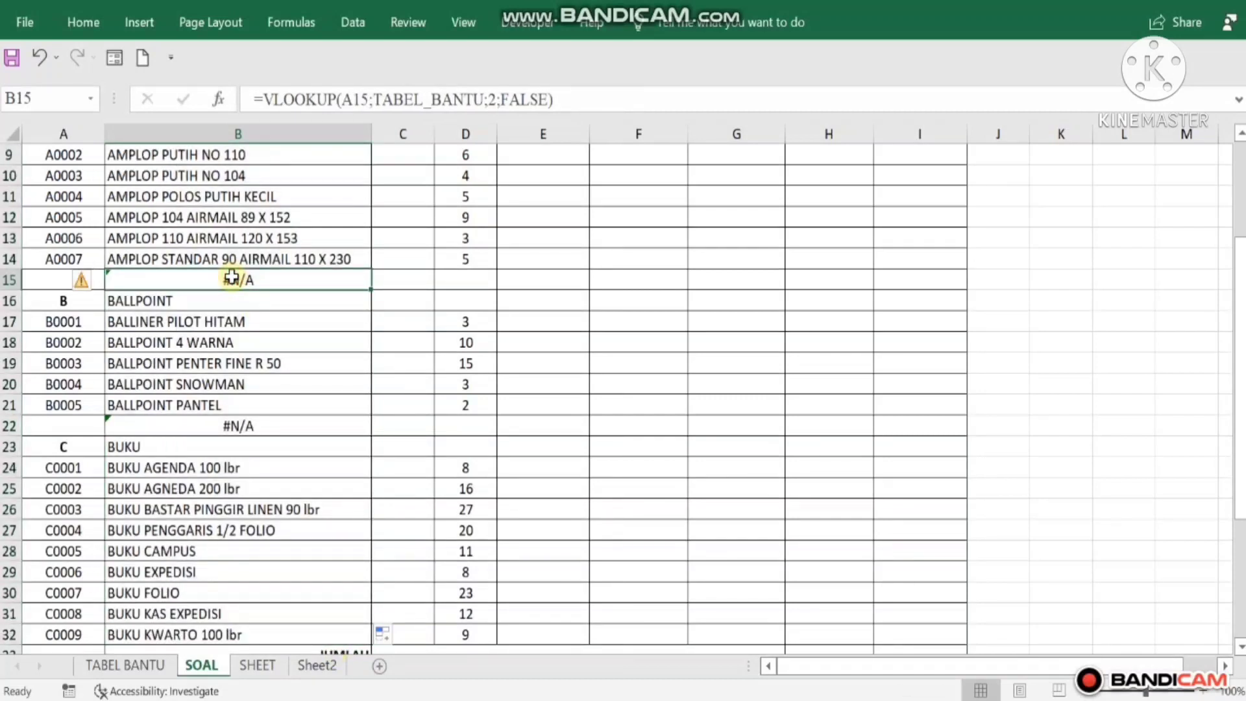
key("Up")
key("Up")
key("Up")
key("Up")
key("Up")
key("Up")
key("Up")
key("Up")
key("Up")
key("Up")
key("Up")
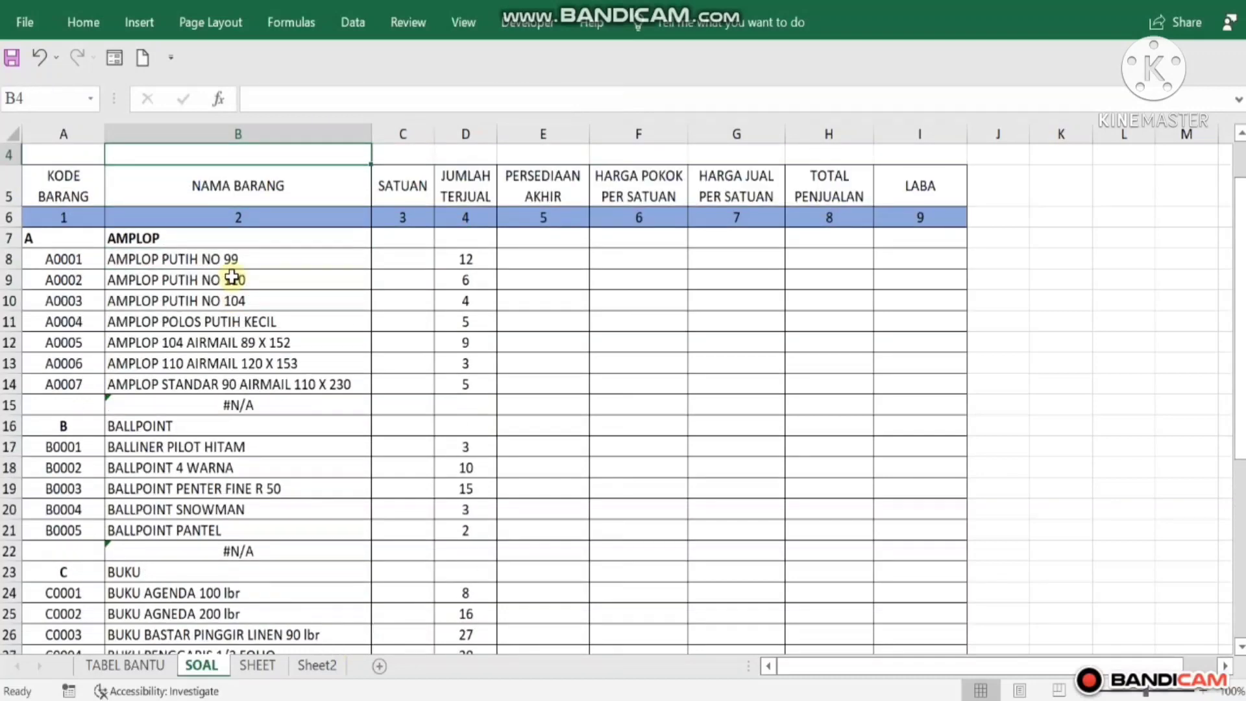
key("Down")
key("Down")
key("Down")
key("Down")
key("Down")
key("Down")
key("Down")
key("Down")
key("Down")
key("Down")
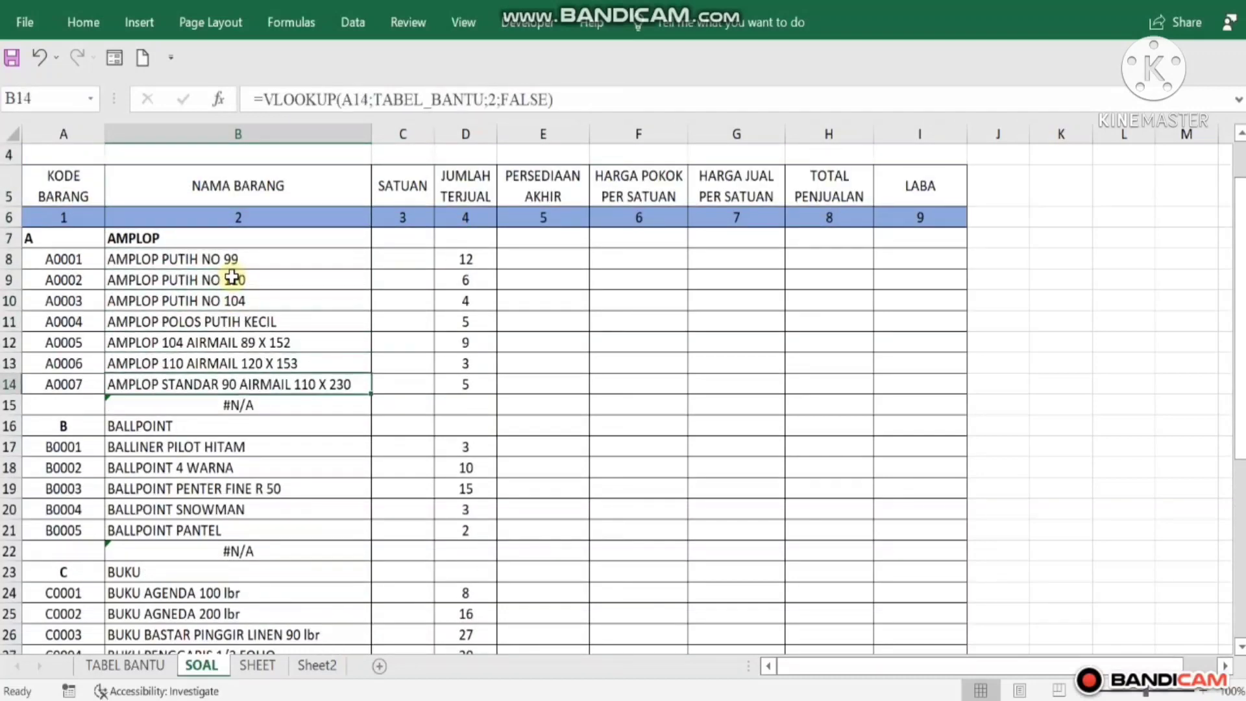
- Replace the filled formulas in the subtotal cells B15 and B22 with the label JUMLAH
key("Down")
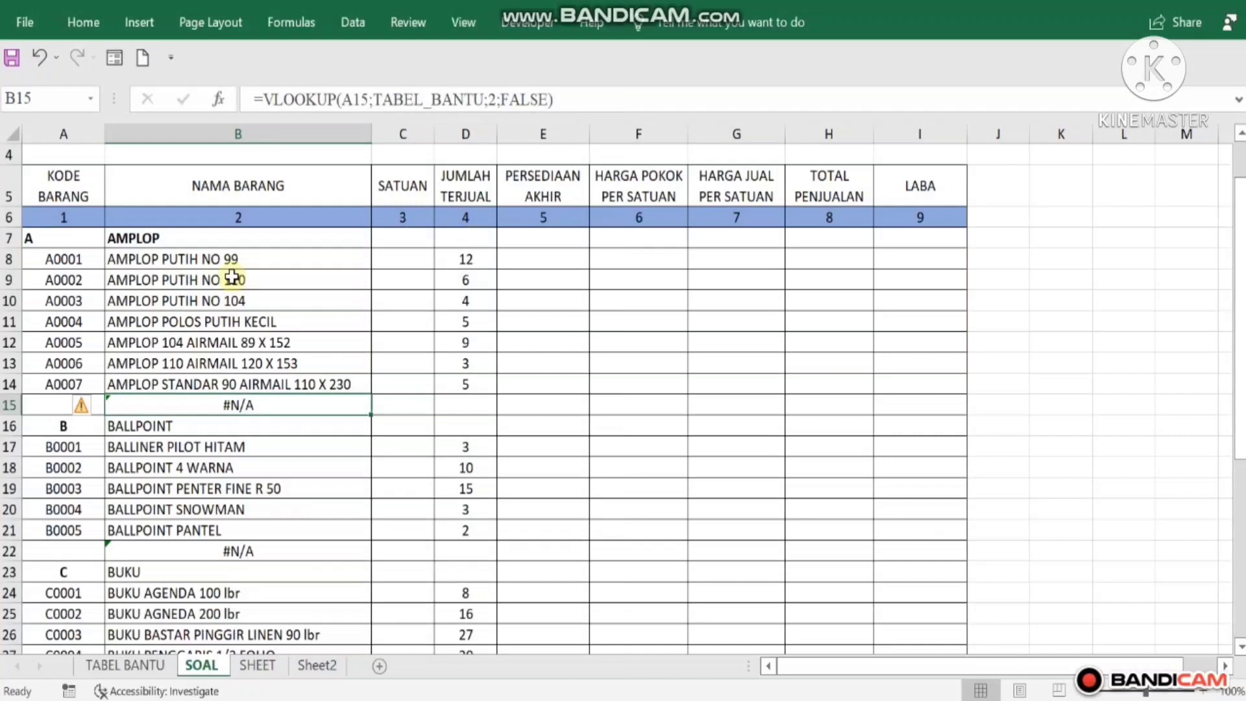
type("JUMLAH")
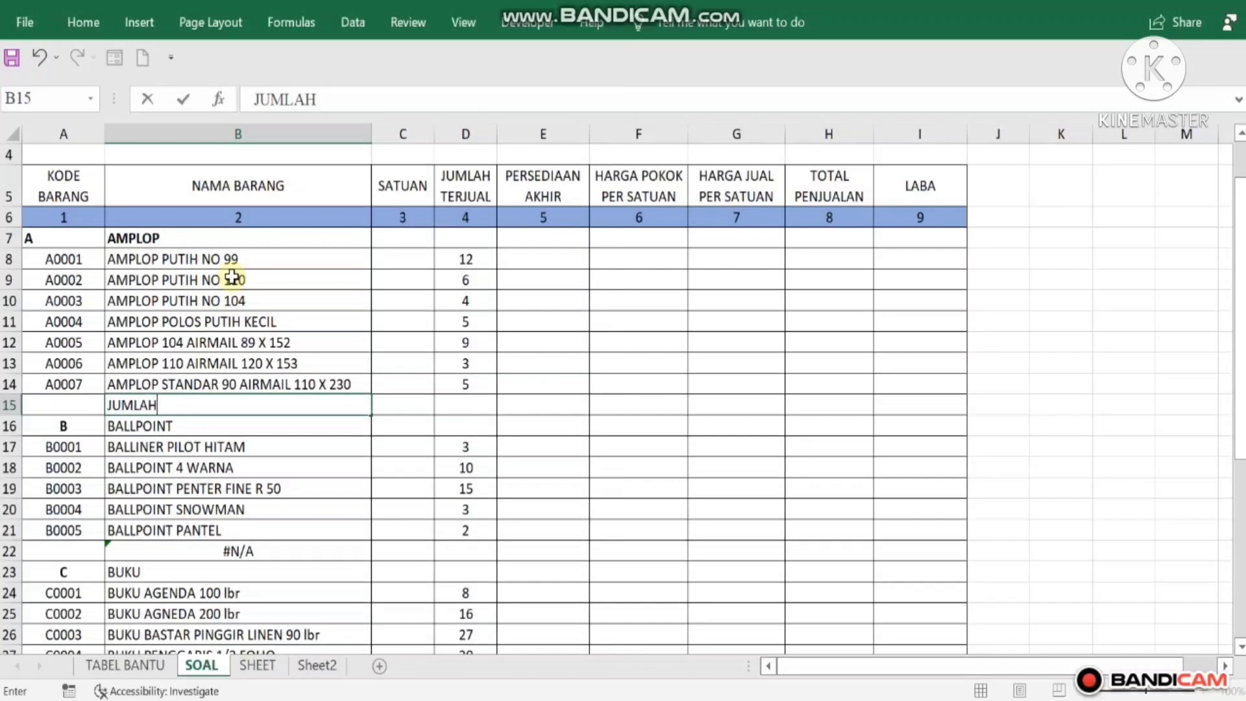
left_click(208, 550)
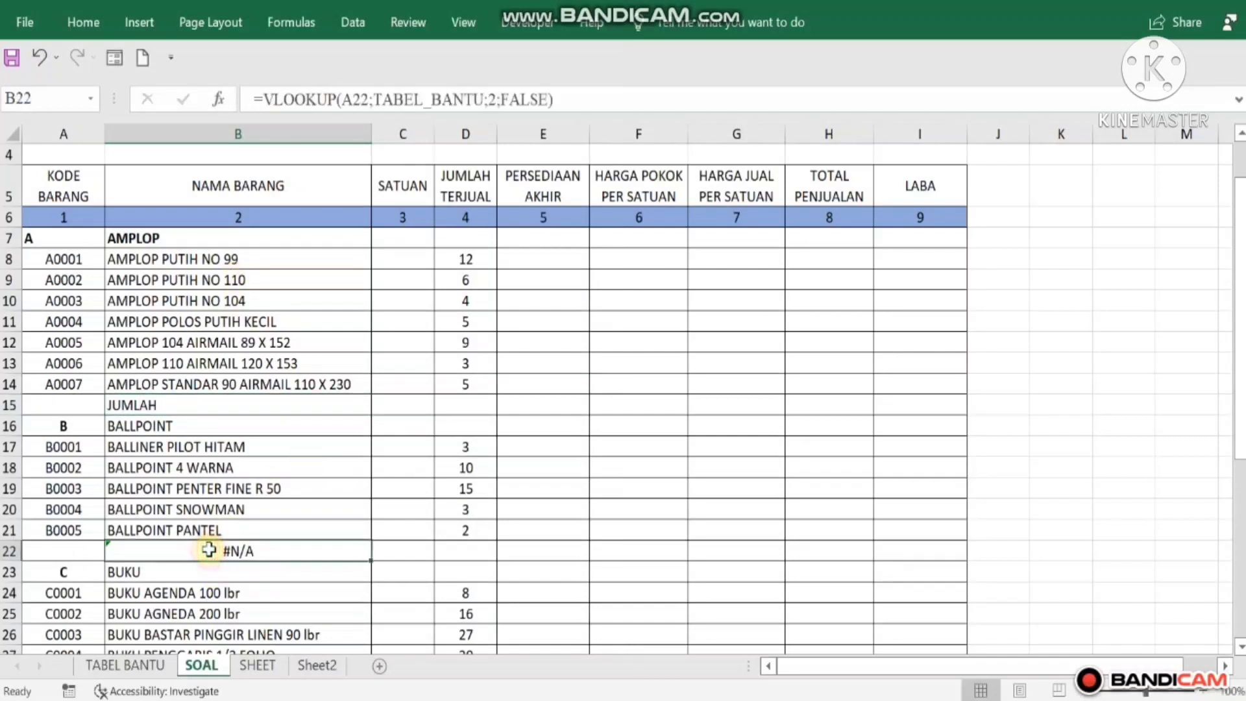
type("JUMLAH")
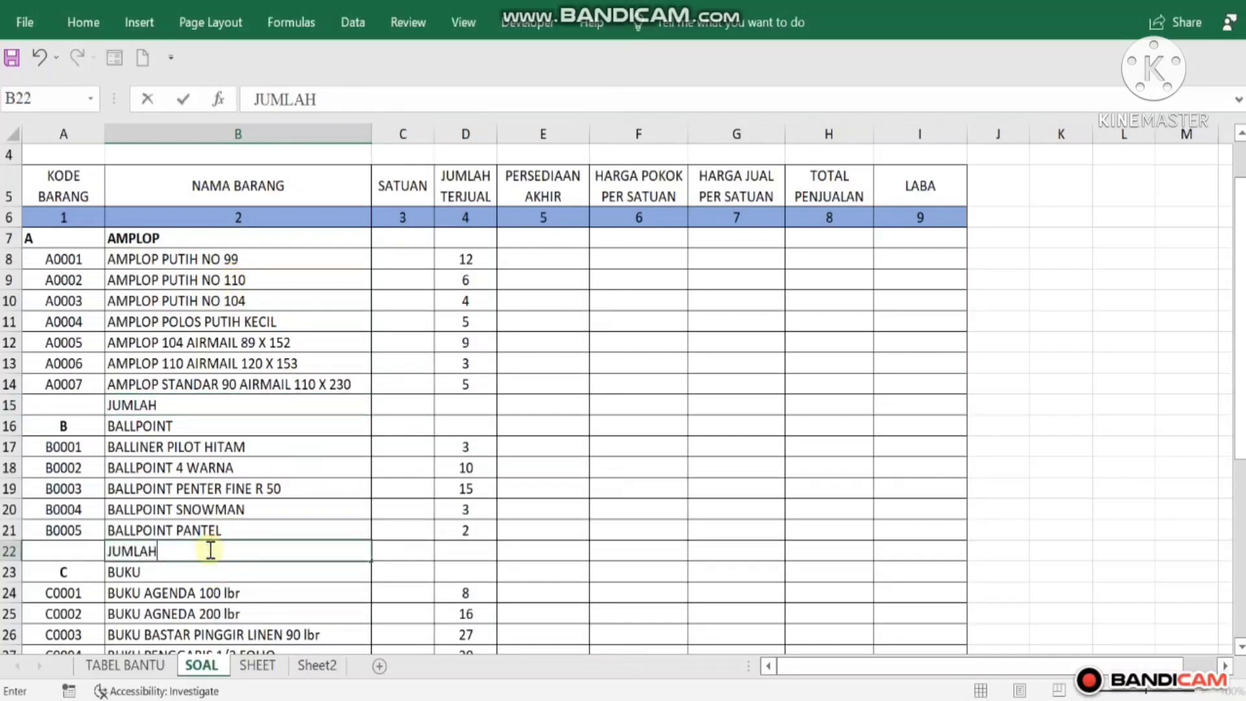
left_click(248, 629)
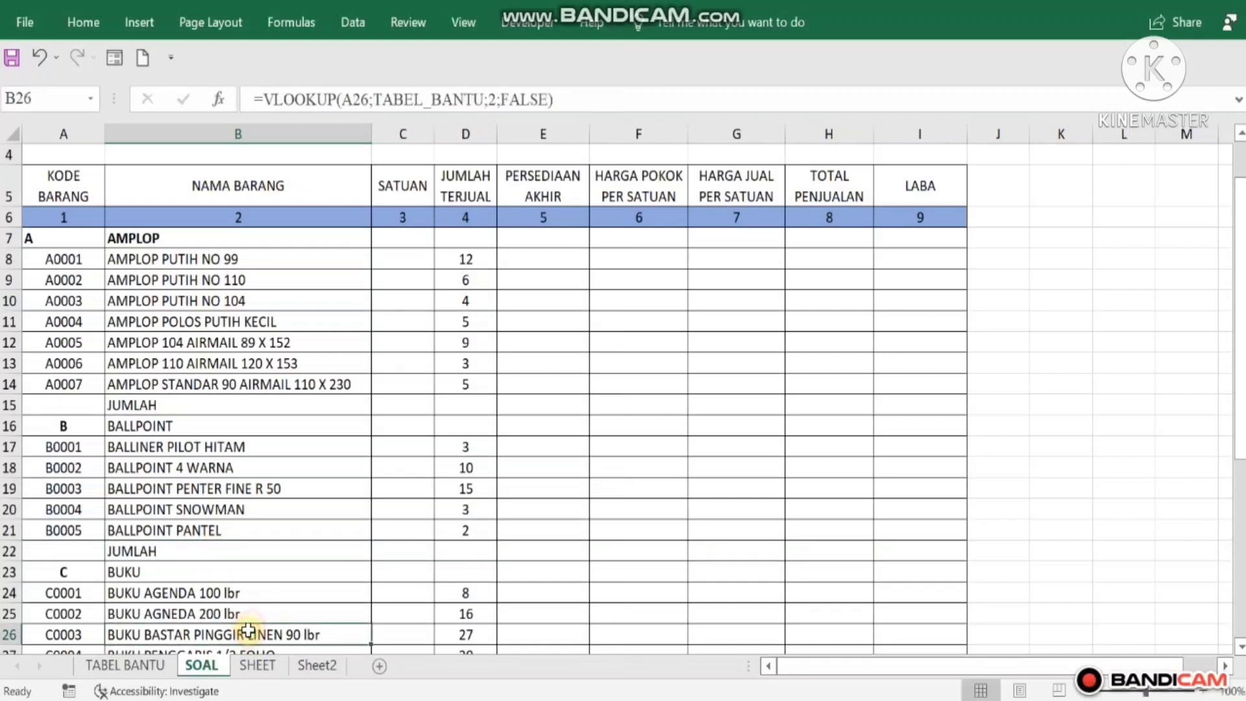
left_click(208, 548)
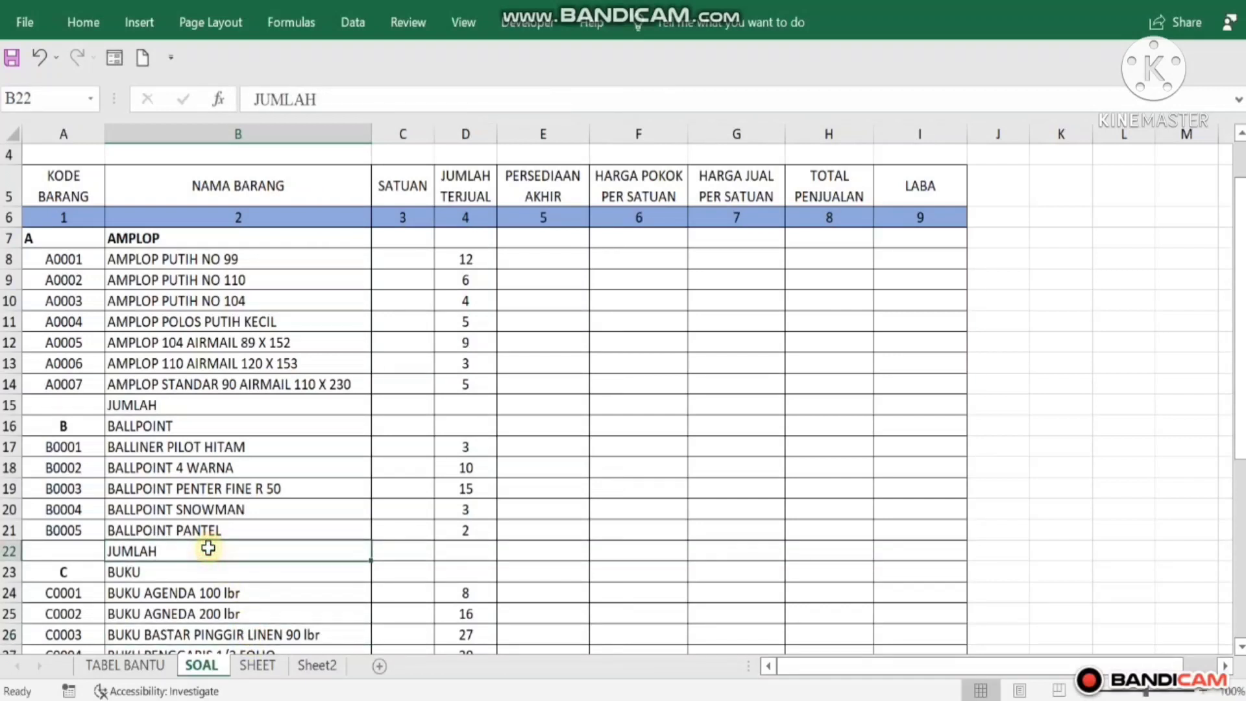
key("ctrl+c")
key("Down")
key("Down")
key("Down")
key("Down")
key("Down")
key("Down")
key("Down")
key("Down")
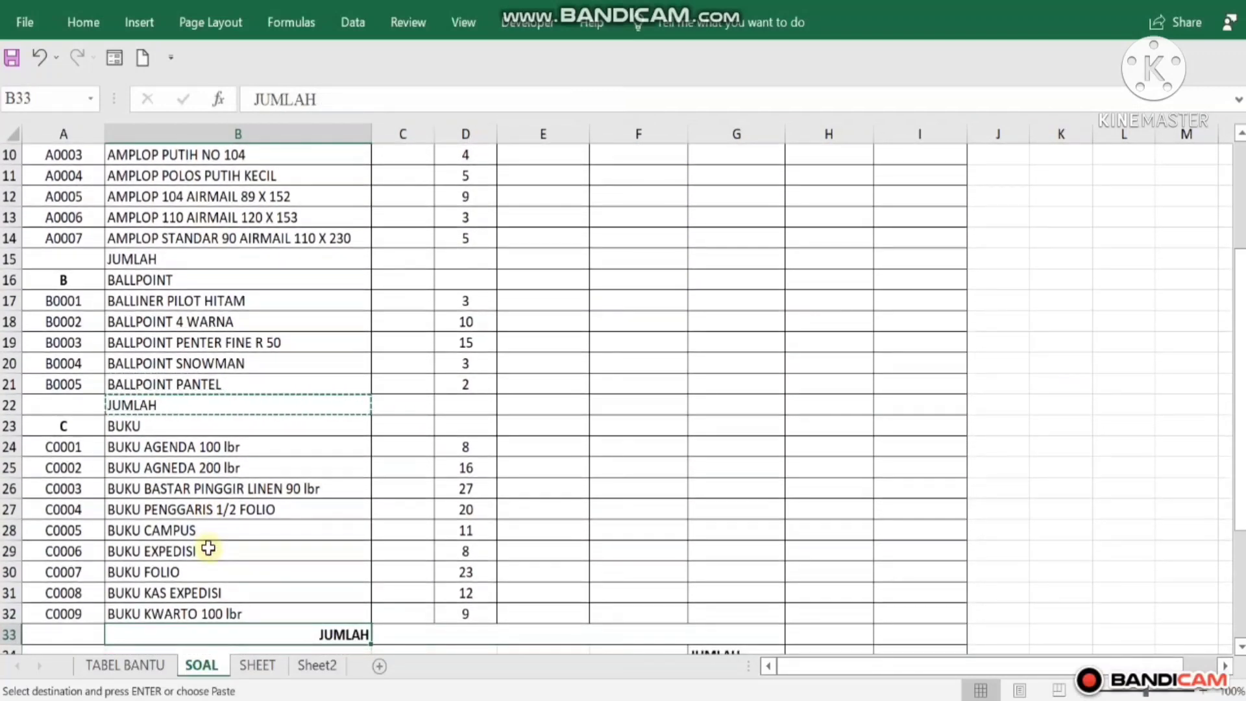
key("Escape")
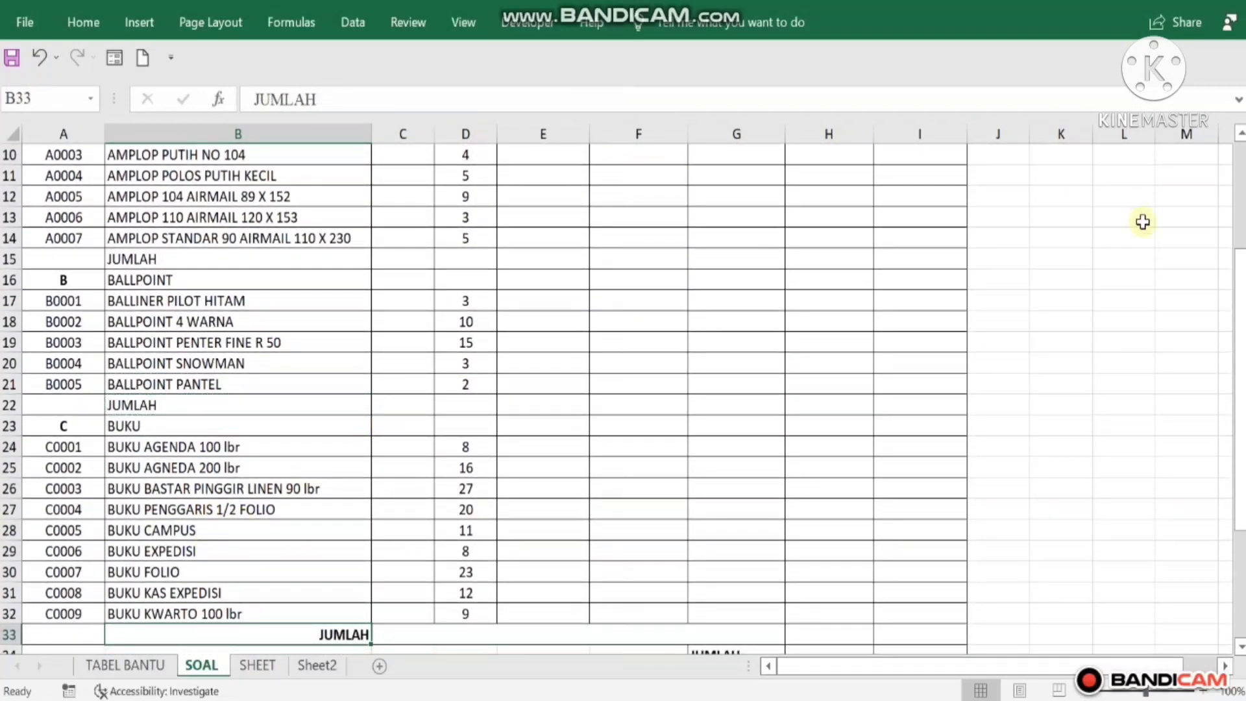
- Insert a VLOOKUP function in C7 with lookup value A8 and the named range TABEL_BANTU as its table array
scroll(1241, 167, "up", 3)
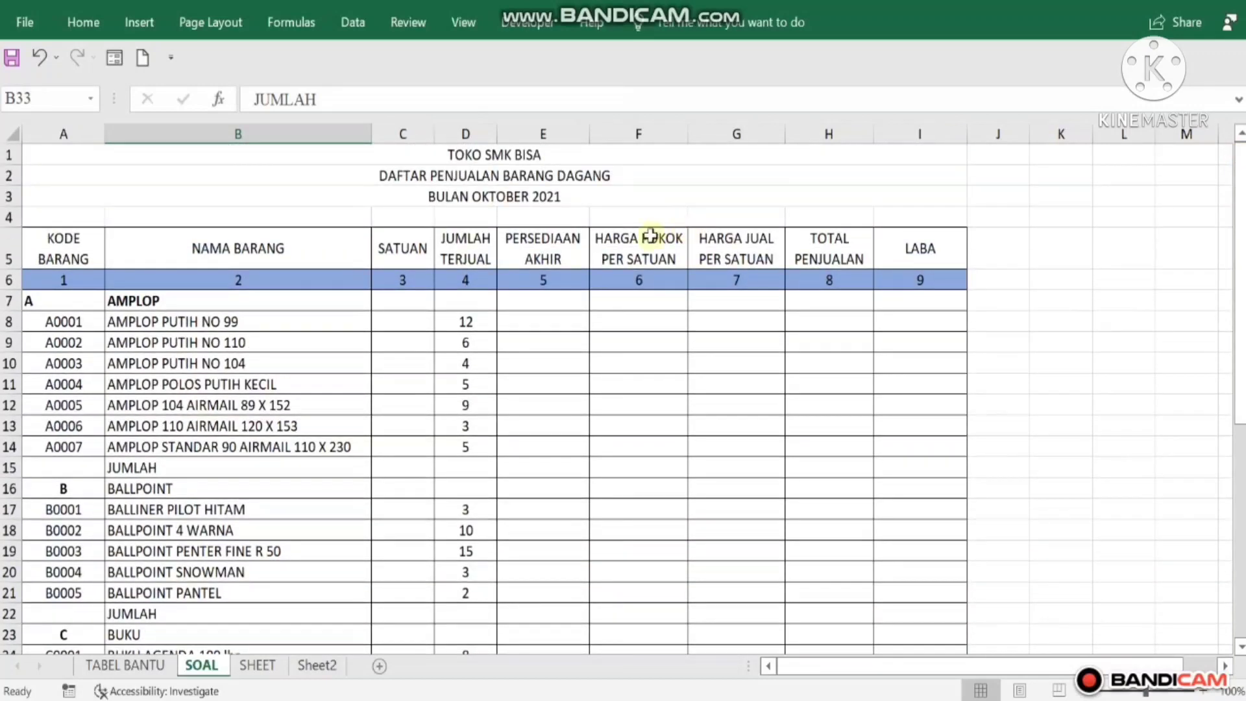
left_click(392, 309)
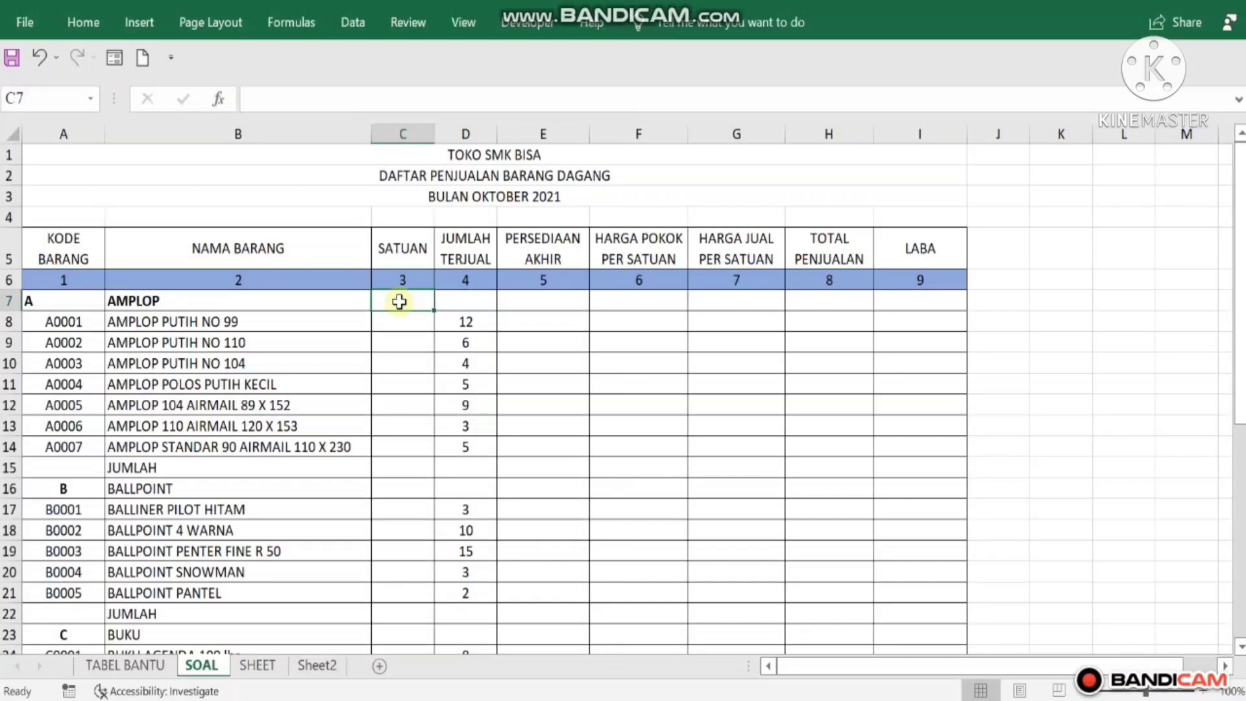
left_click(218, 101)
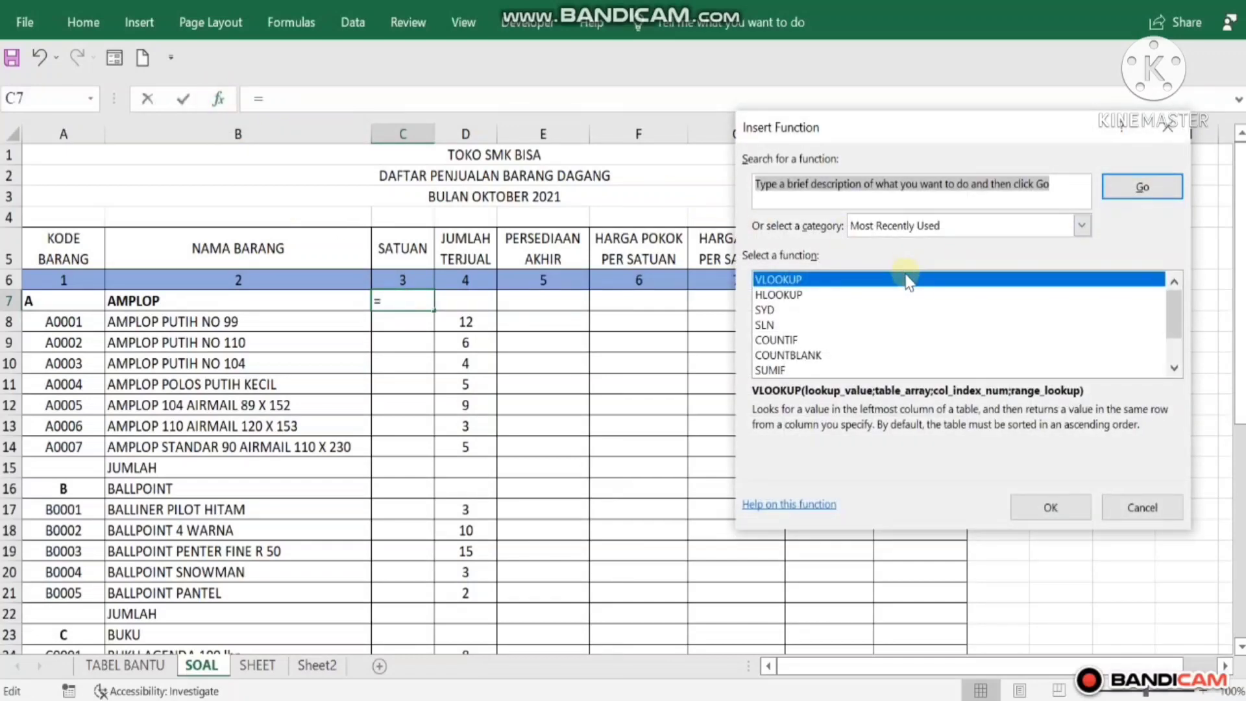
left_click(1032, 512)
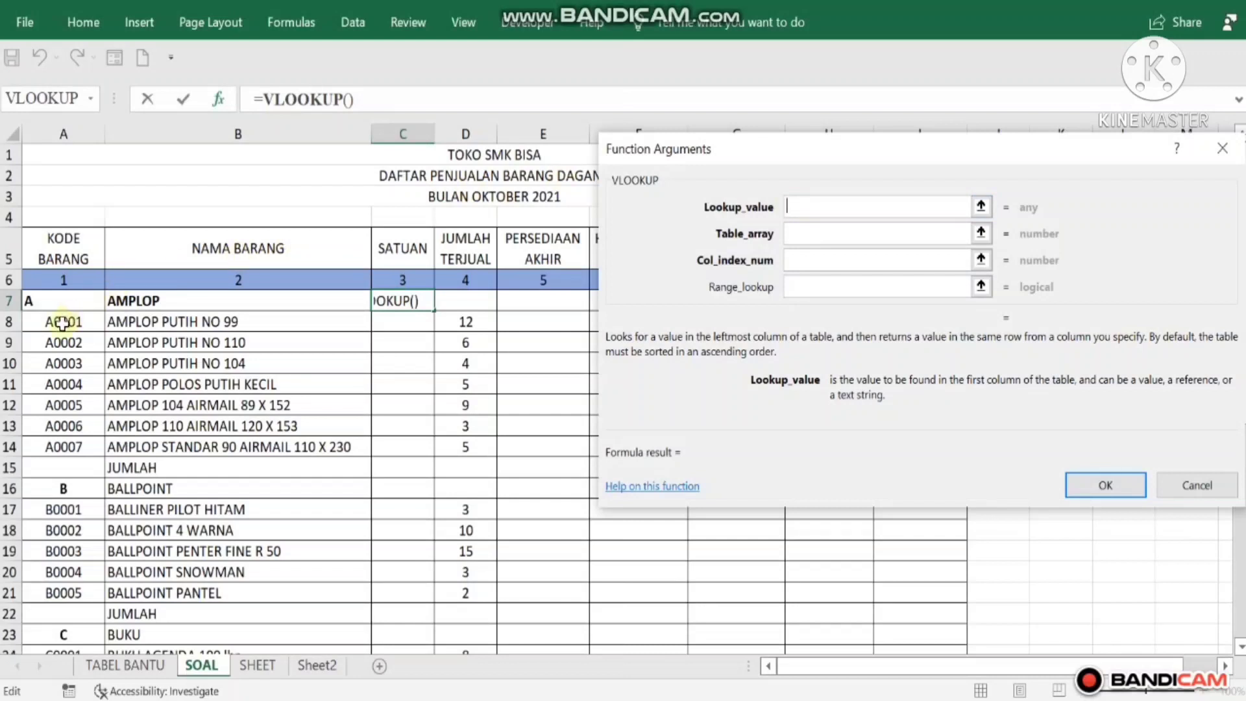
left_click(63, 324)
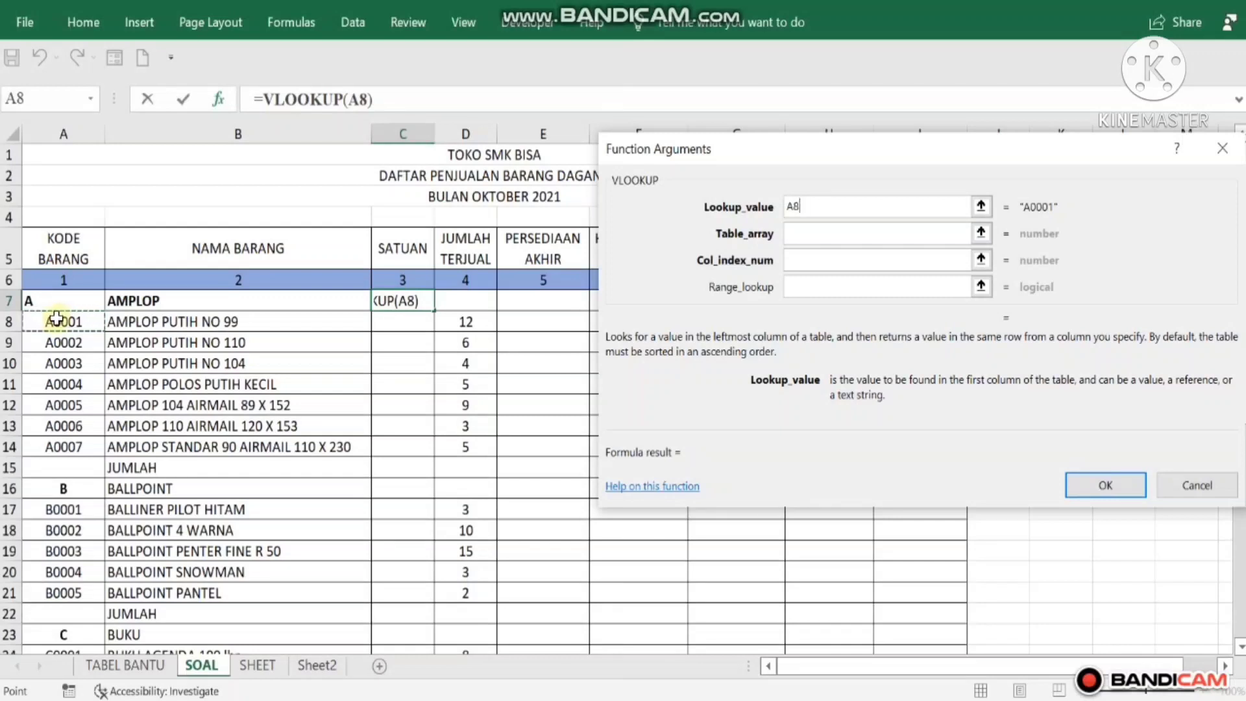
left_click(809, 235)
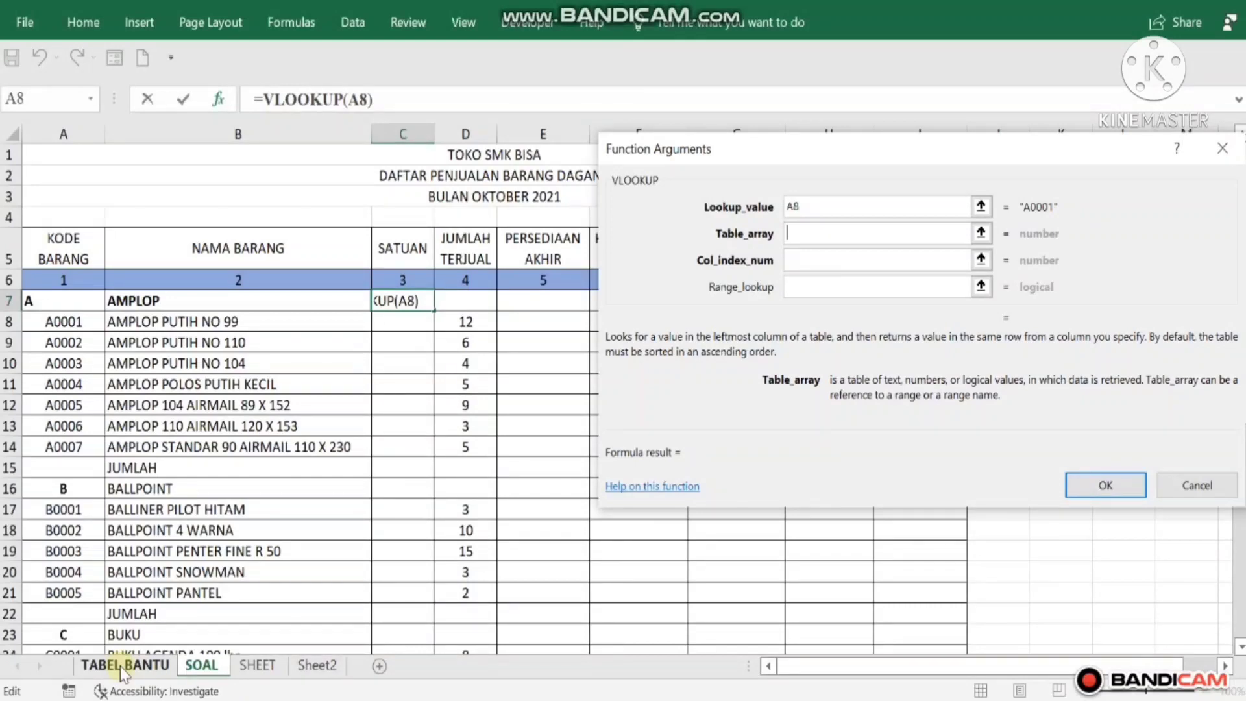
type("TABEL")
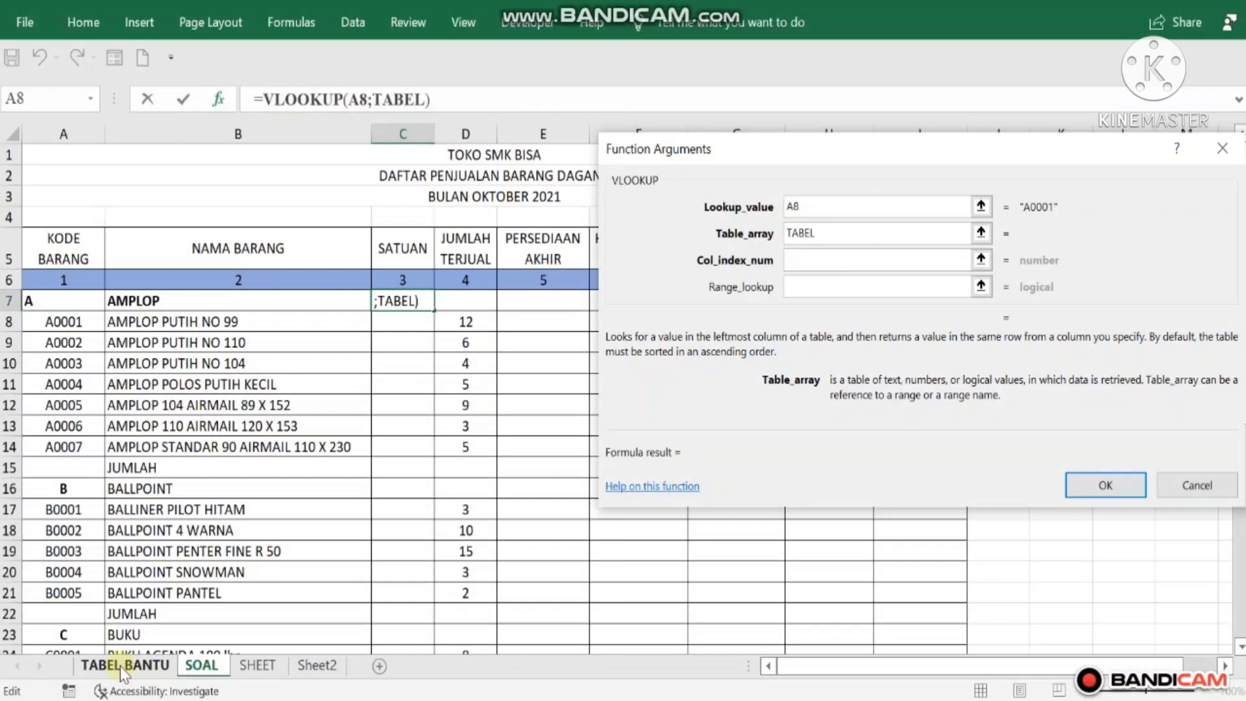
type("_BANTU")
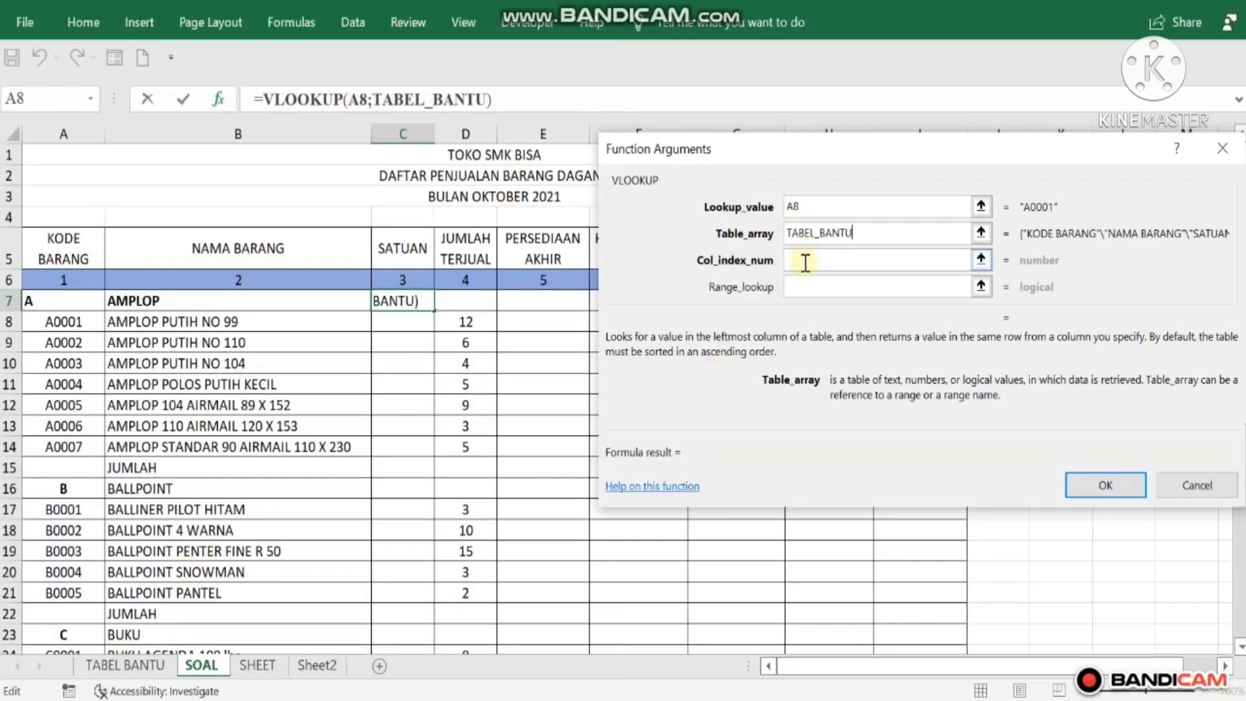
- Complete the VLOOKUP in C7 with column index 3 and range lookup FALSE, and fill it down the SATUAN column to C32
left_click(803, 266)
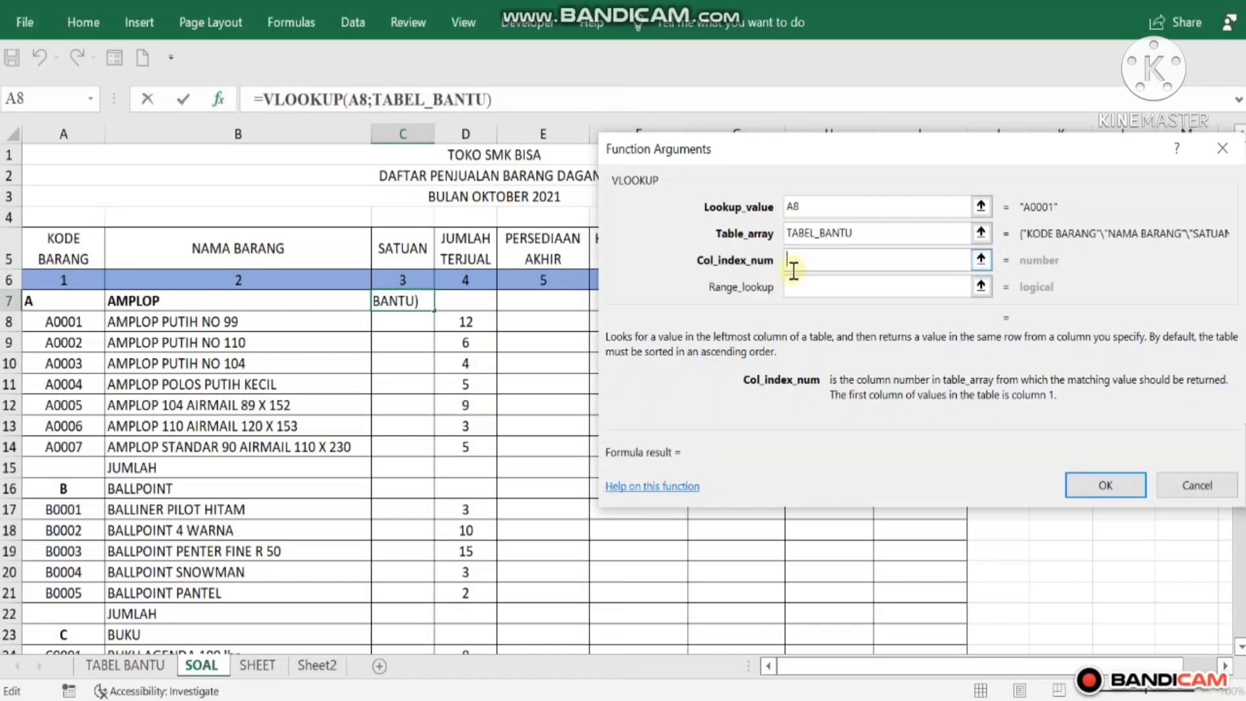
left_click(119, 680)
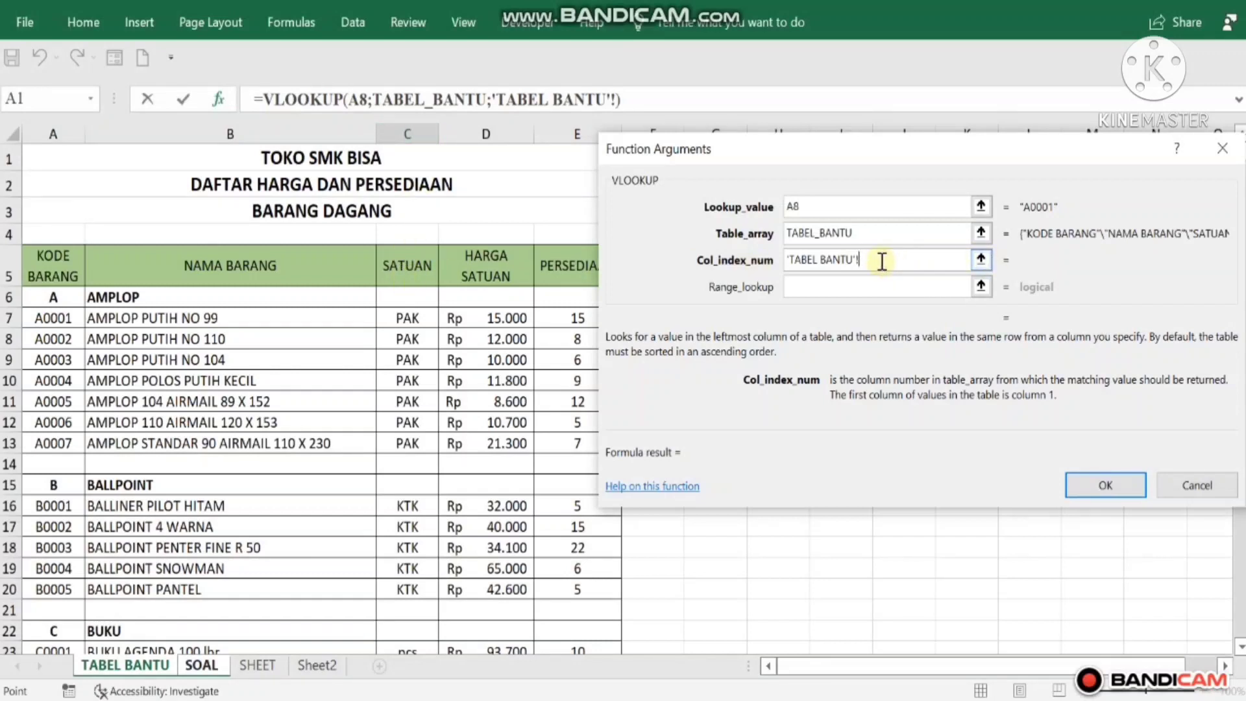
left_click_drag(876, 261, 776, 263)
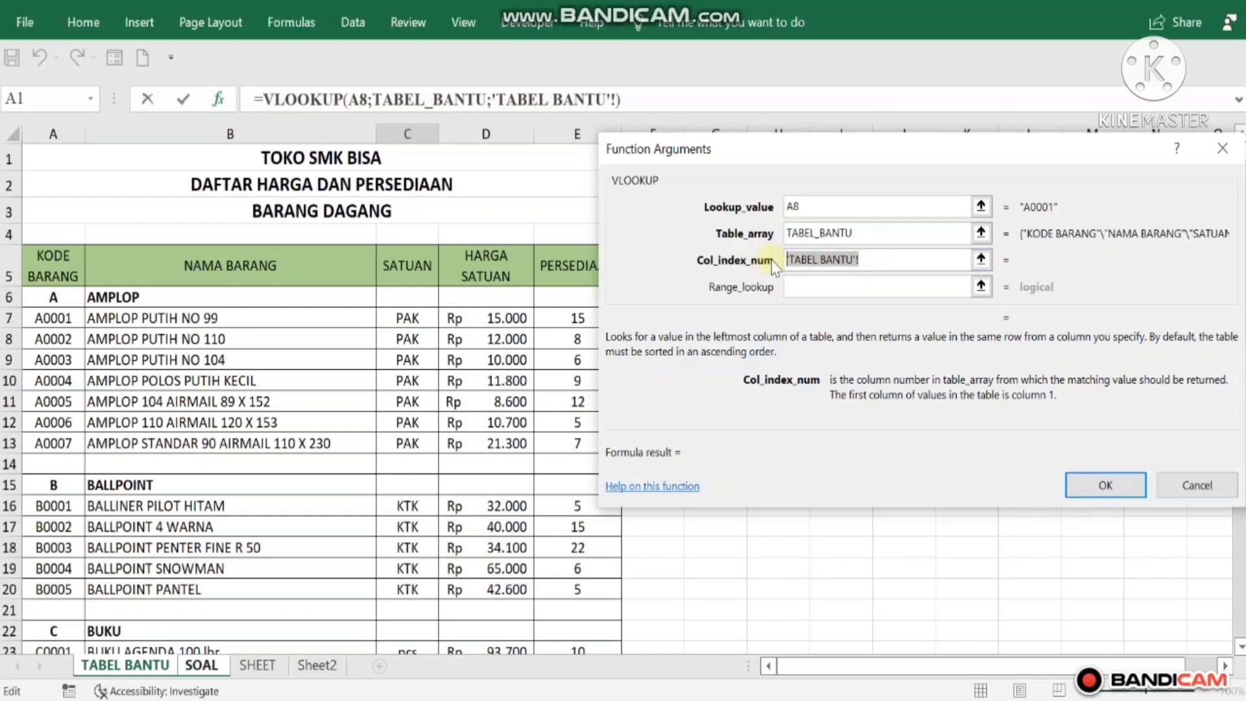
type("3")
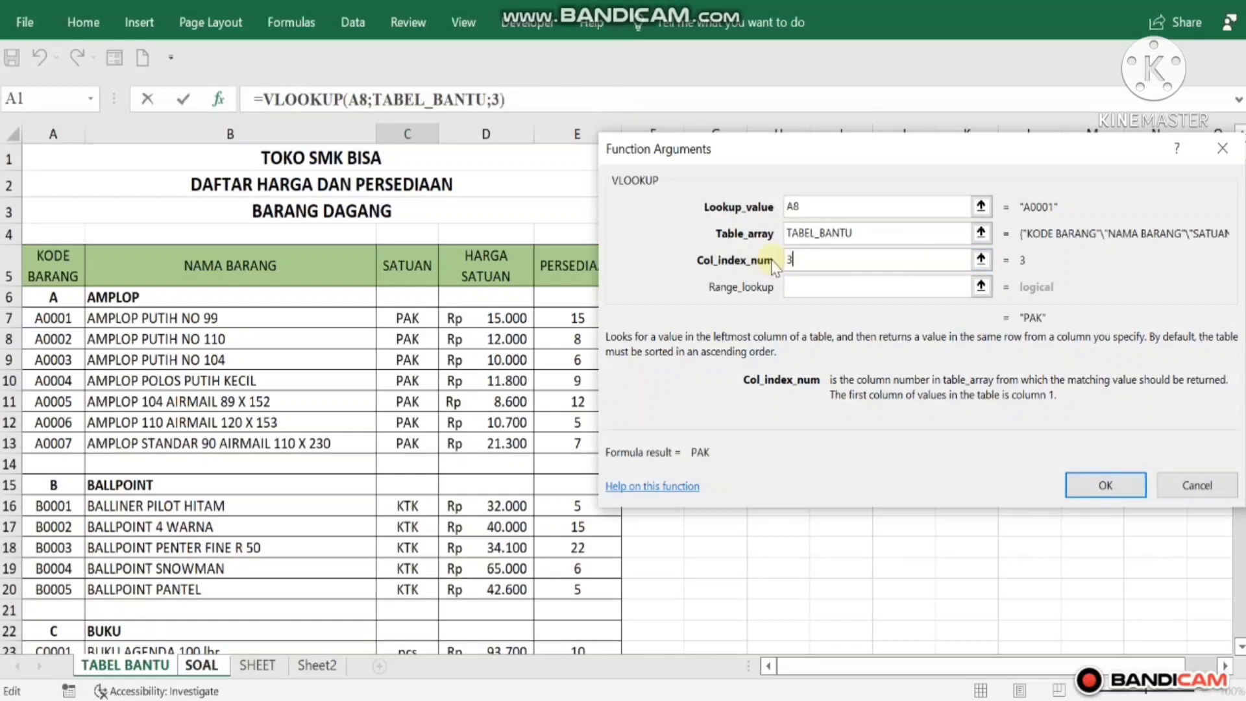
left_click(812, 286)
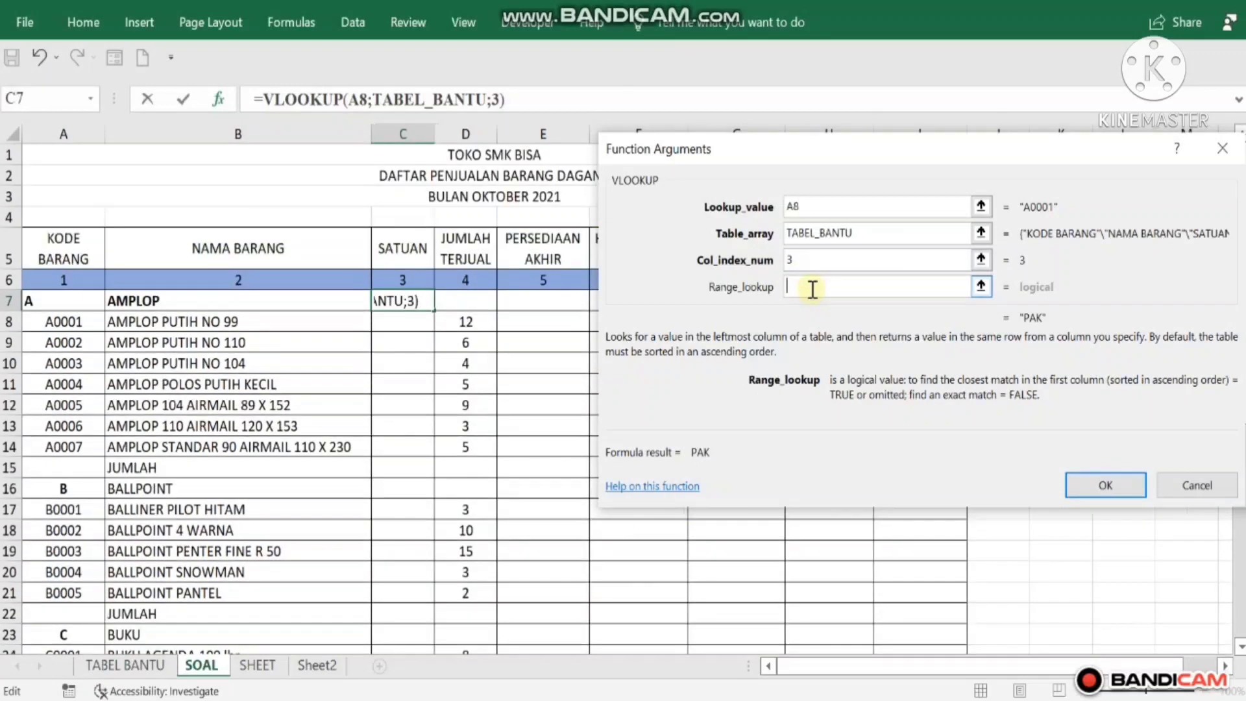
type("FALSE")
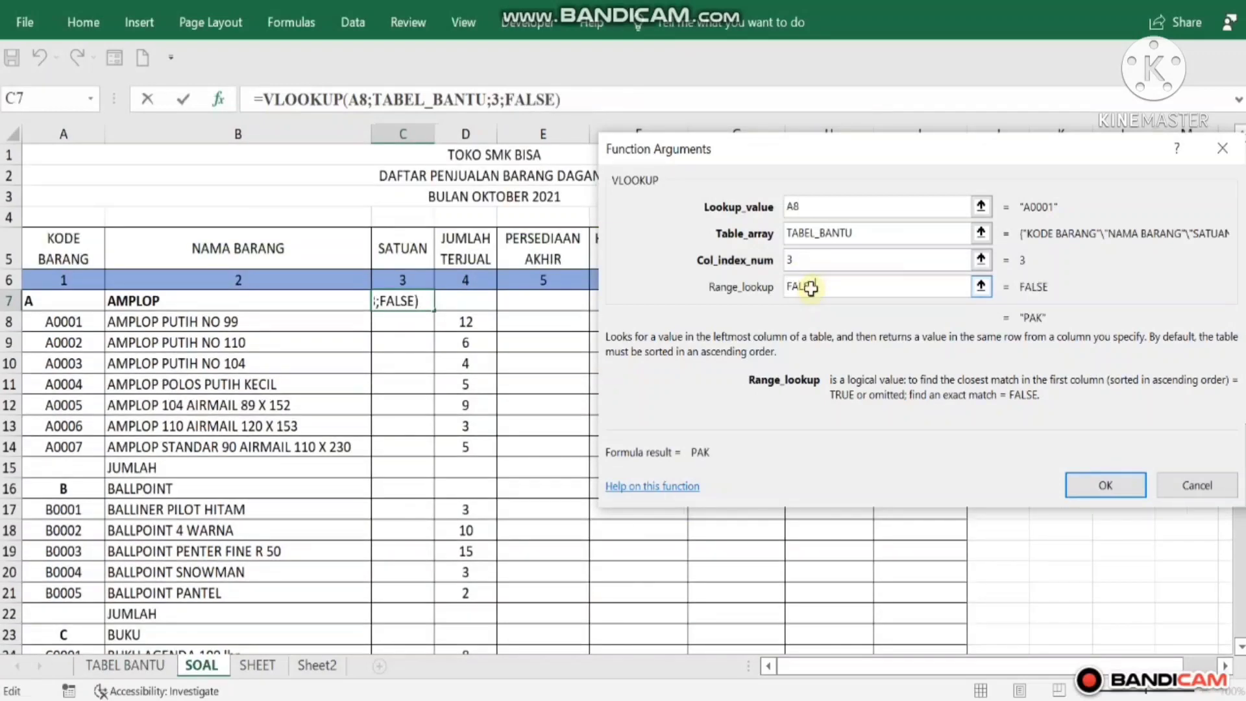
key("Return")
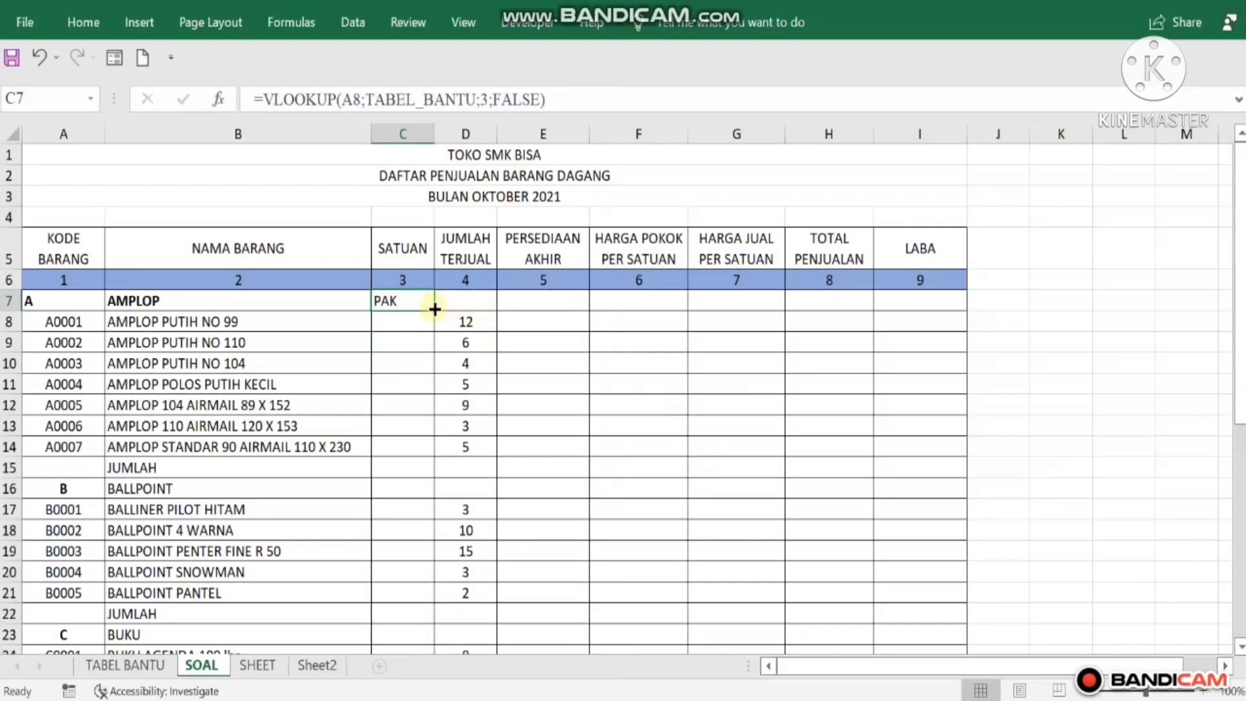
left_click_drag(434, 309, 395, 576)
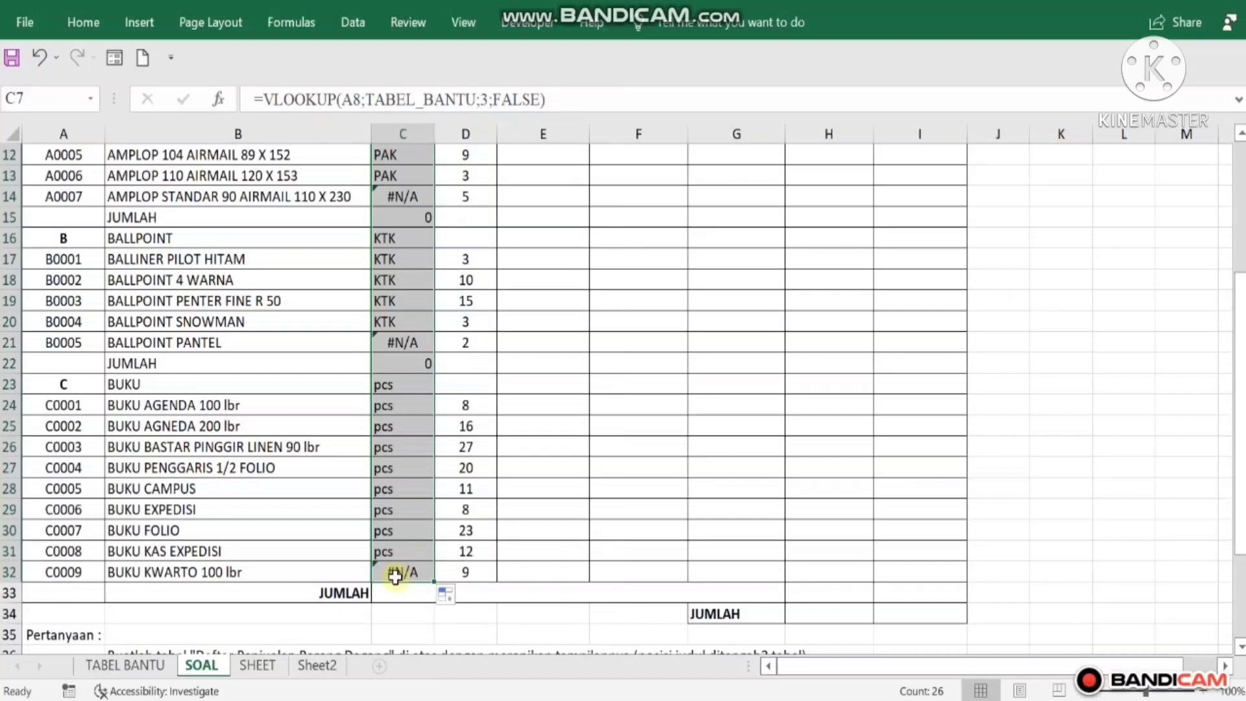
left_click(395, 576)
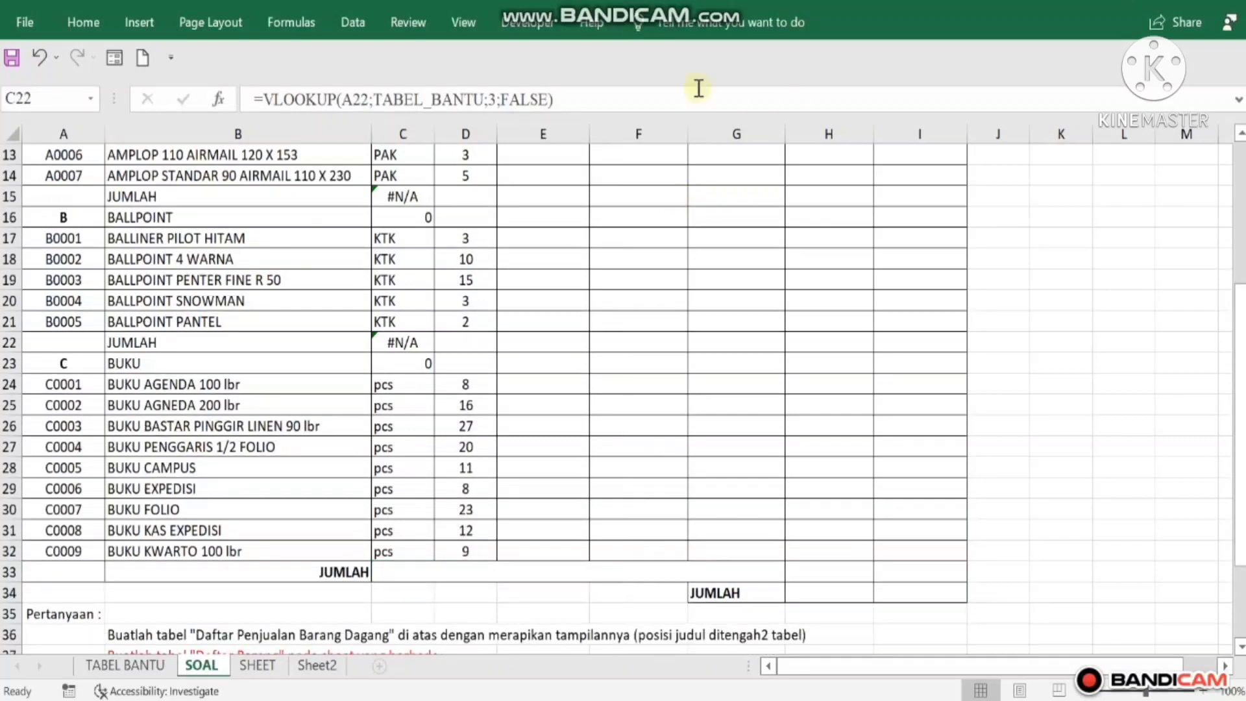
- Clear the filled formulas from the subtotal and group heading cells C22:C23 and C15:C16 in the SATUAN column
left_click(405, 341)
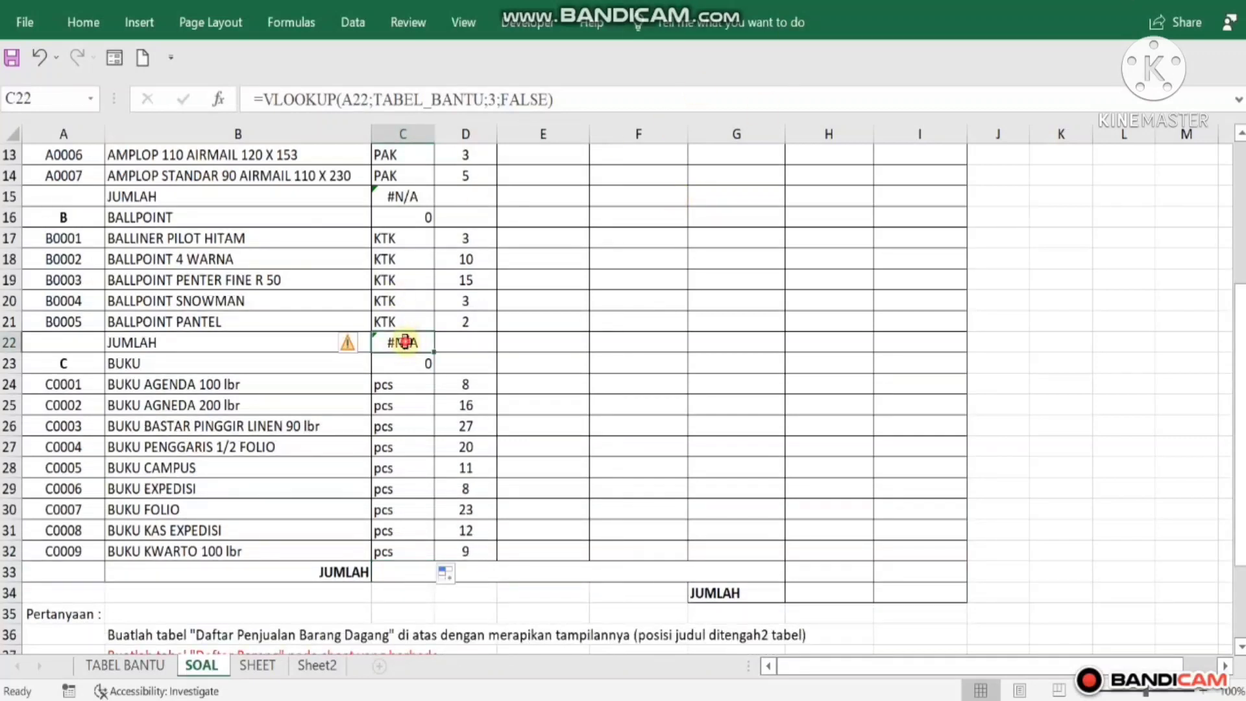
left_click_drag(405, 341, 406, 364)
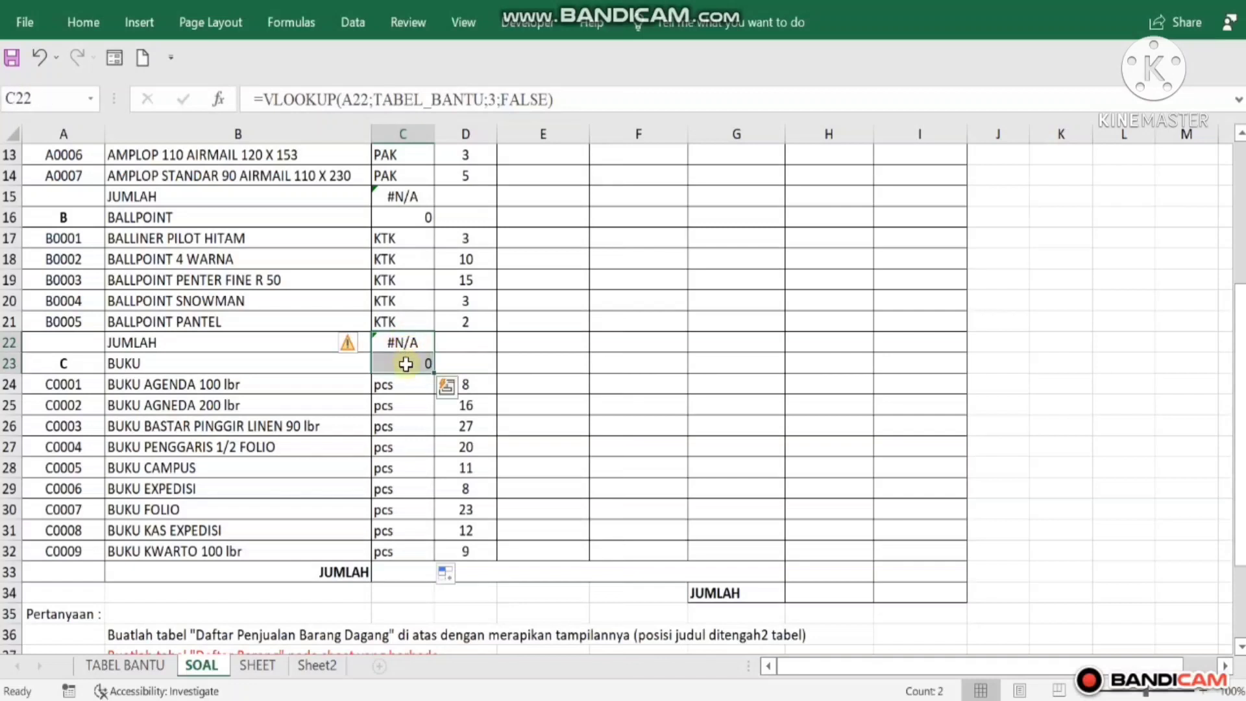
key("Delete")
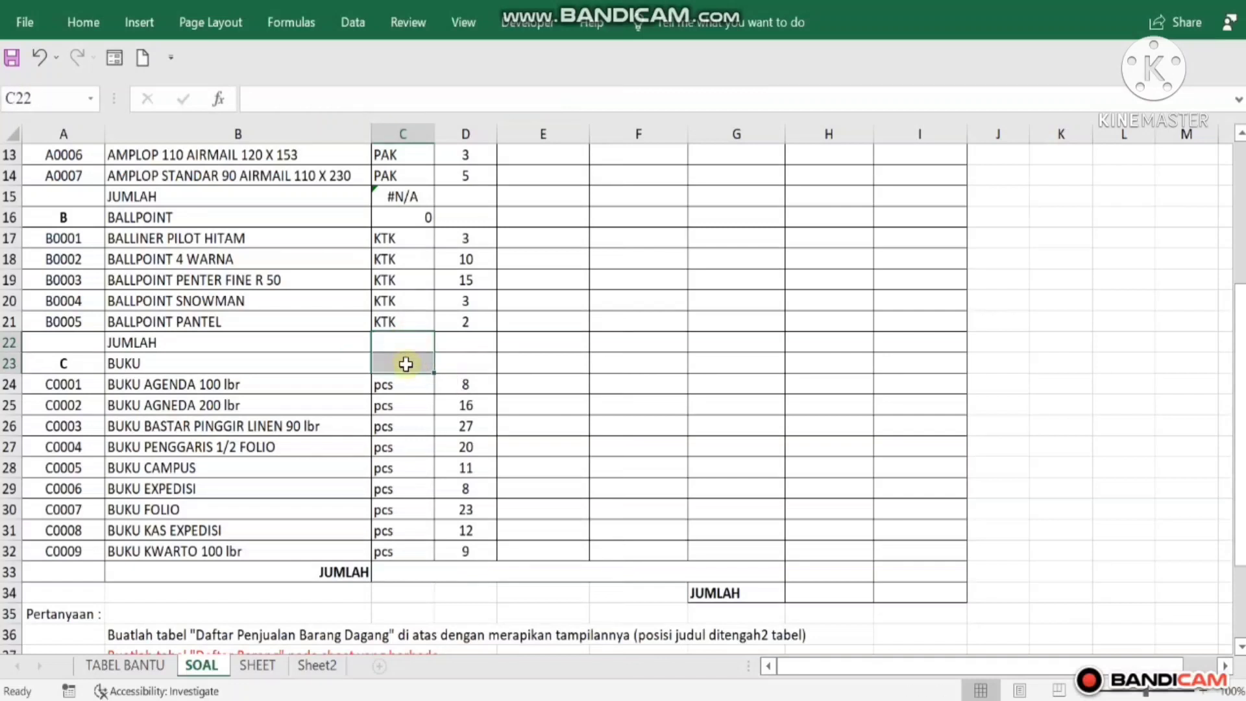
left_click(399, 199)
left_click_drag(398, 203, 406, 212)
key("Delete")
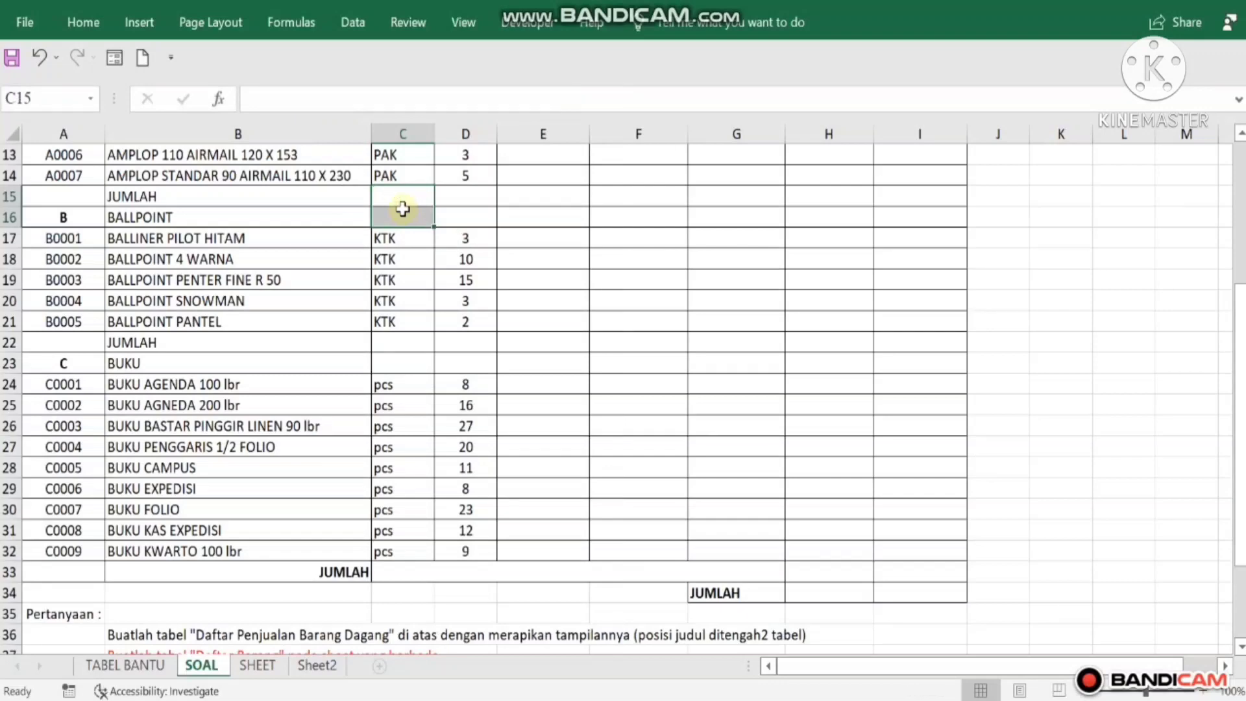
- Insert a VLOOKUP function in F8 with lookup value A8 and the named range TABEL_BANTU as its table array
left_click_drag(1239, 312, 1239, 194)
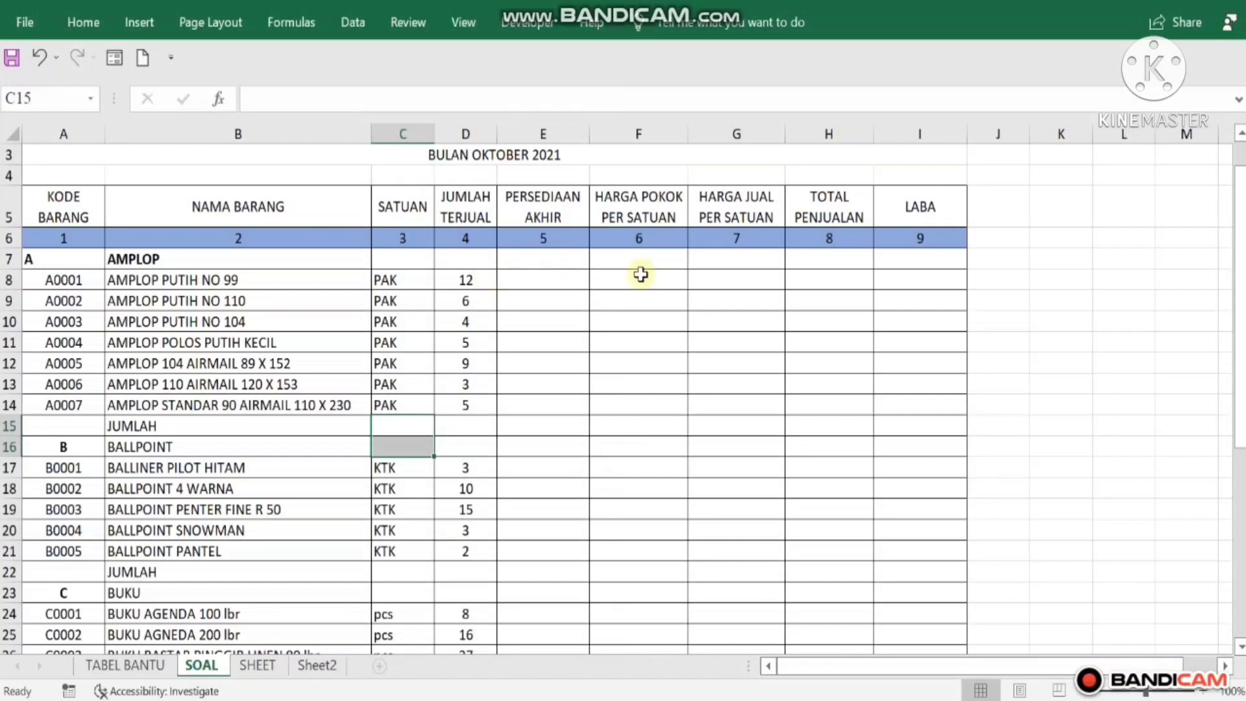
left_click(640, 275)
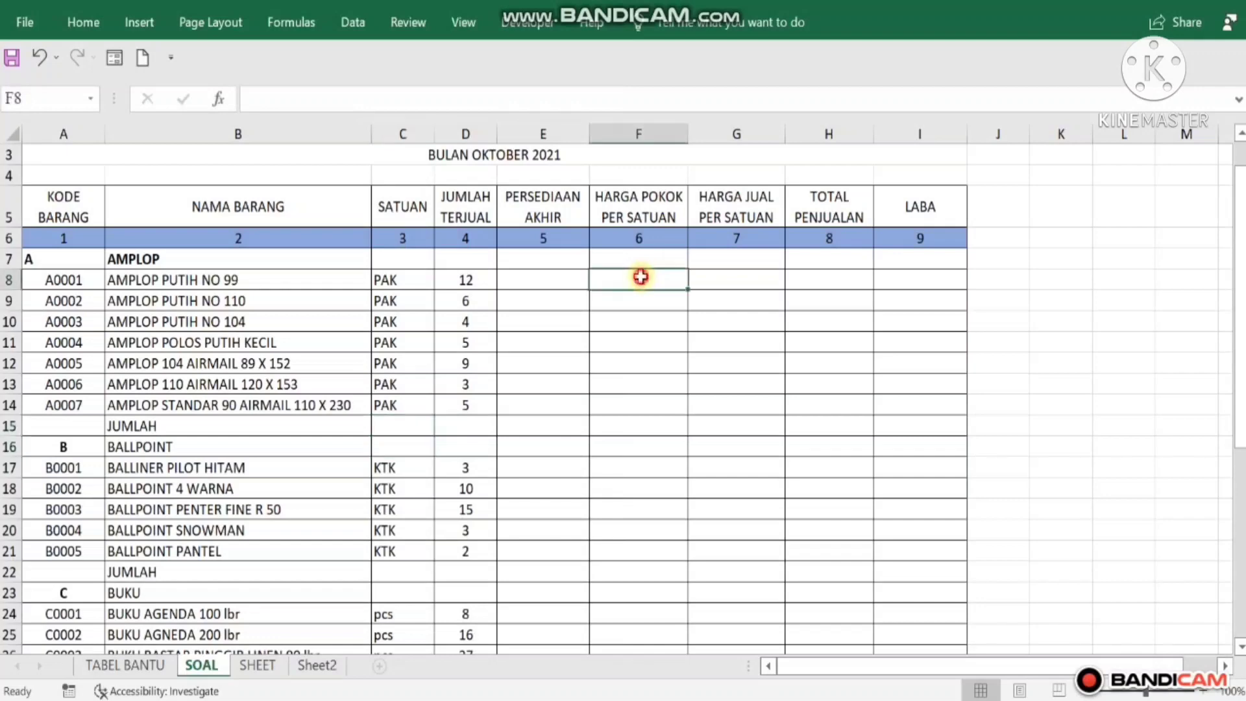
left_click(219, 101)
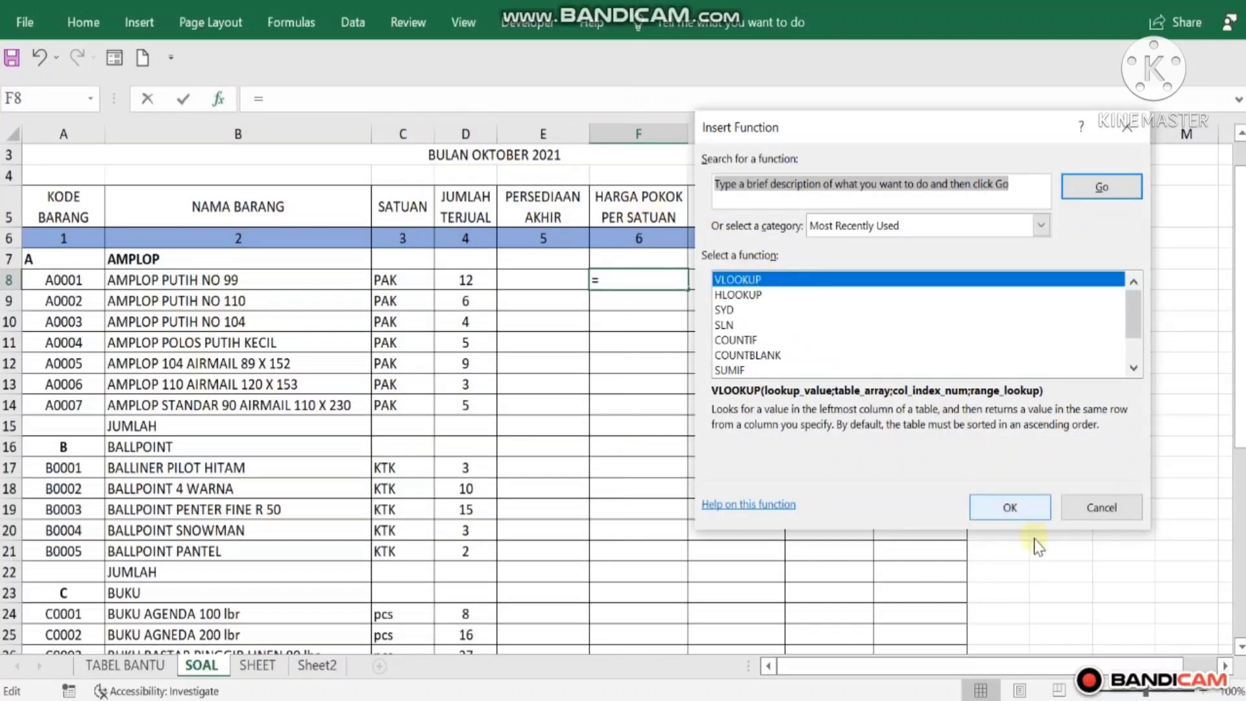
left_click(1010, 507)
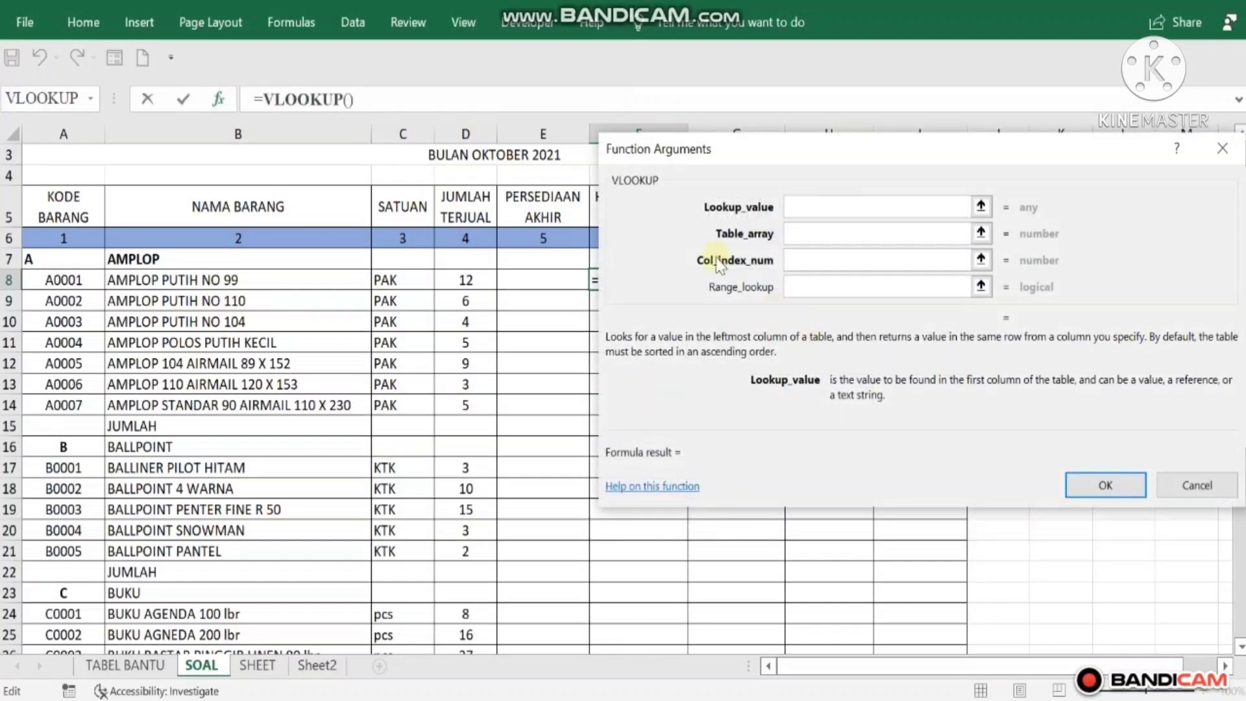
left_click(67, 281)
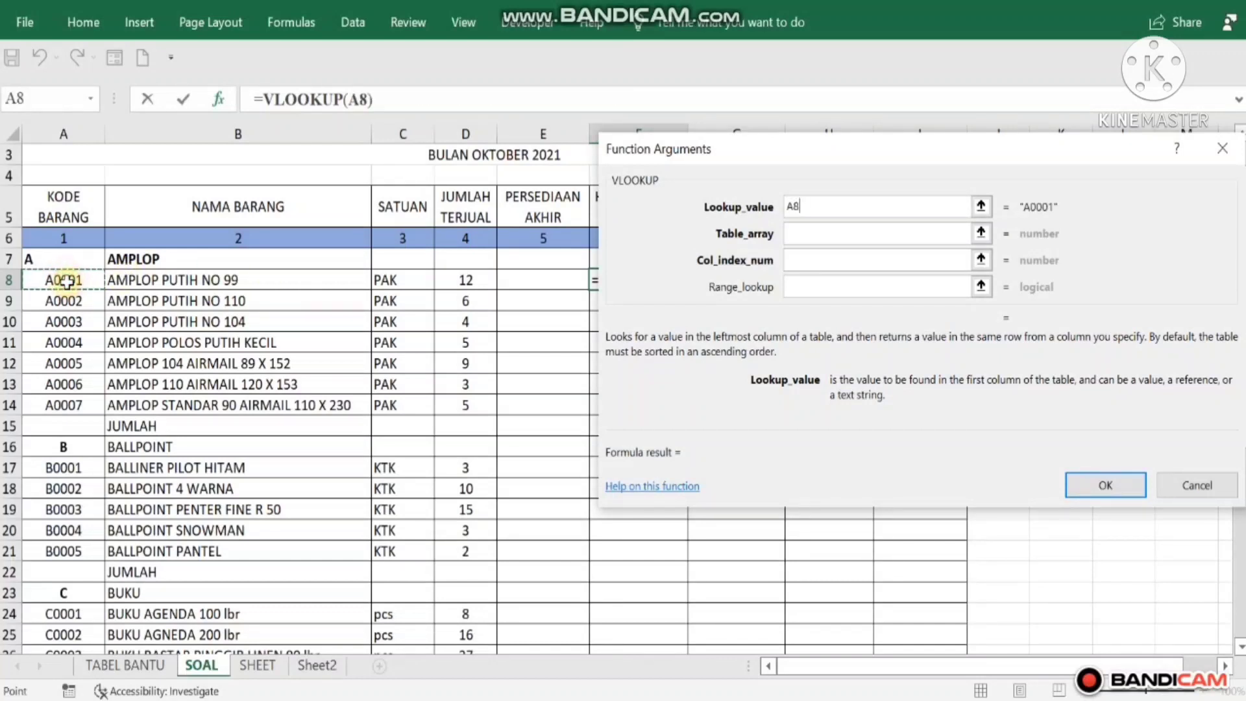
left_click(803, 238)
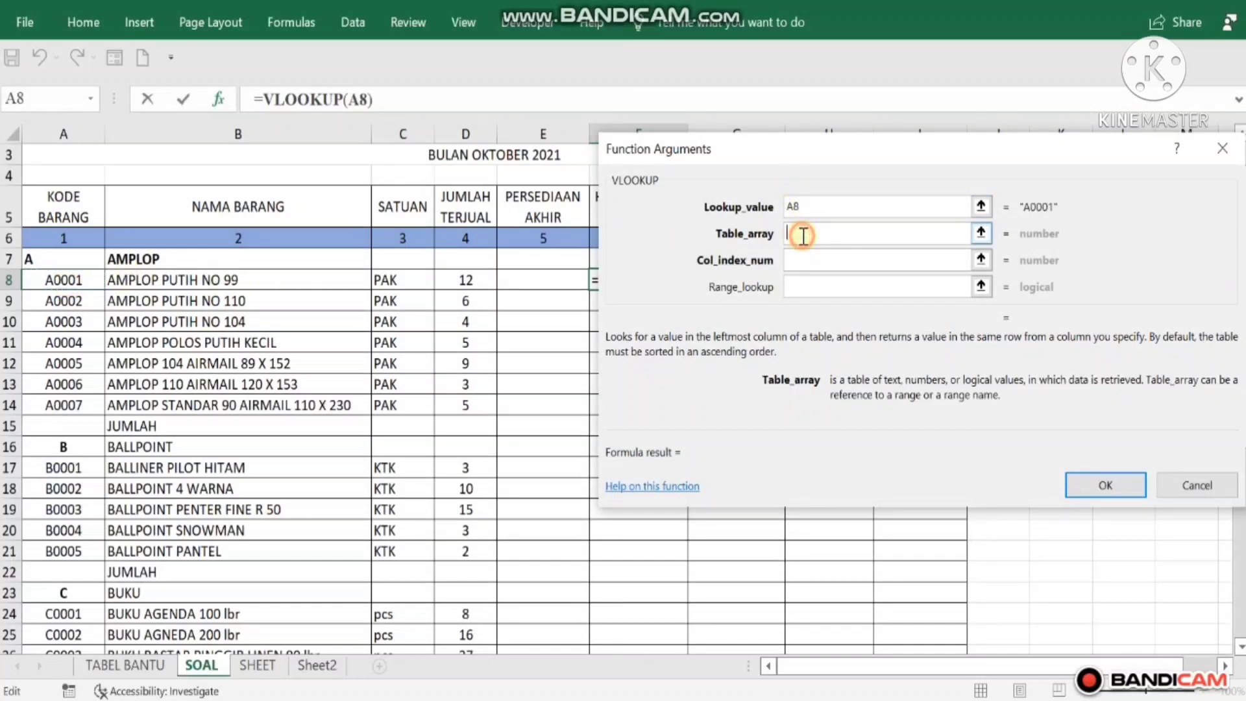
type("T")
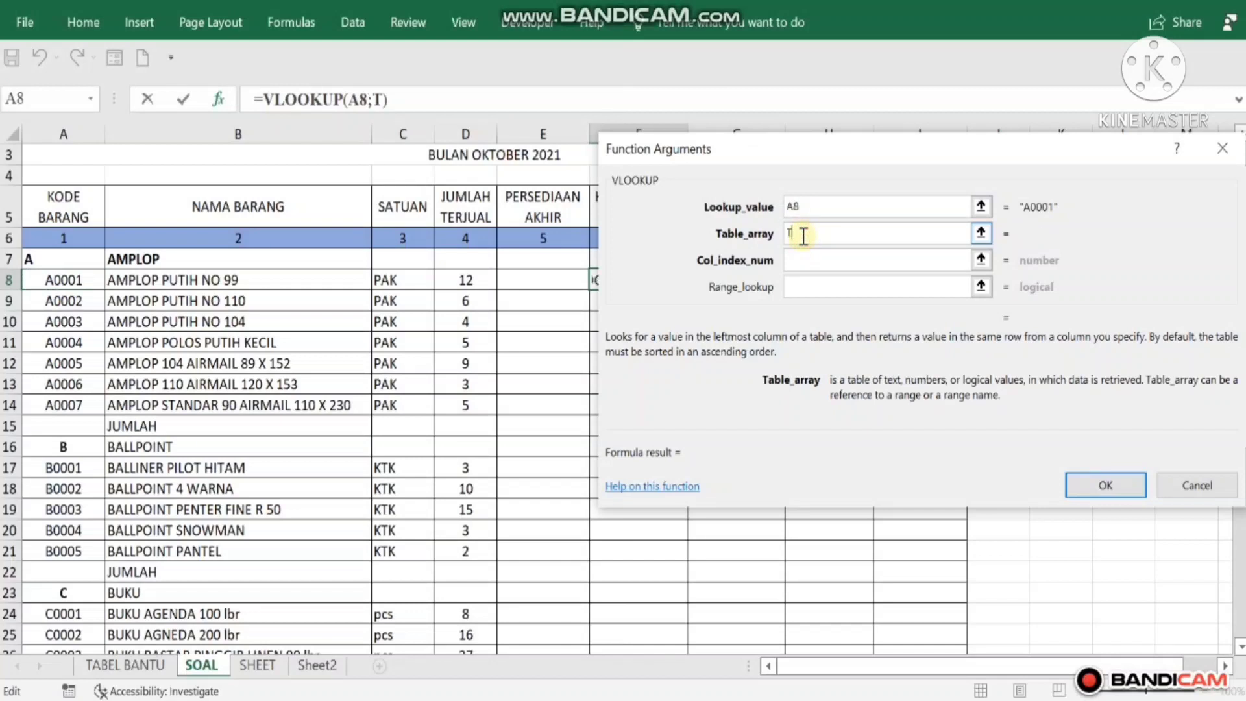
type("ABEL_BANTU")
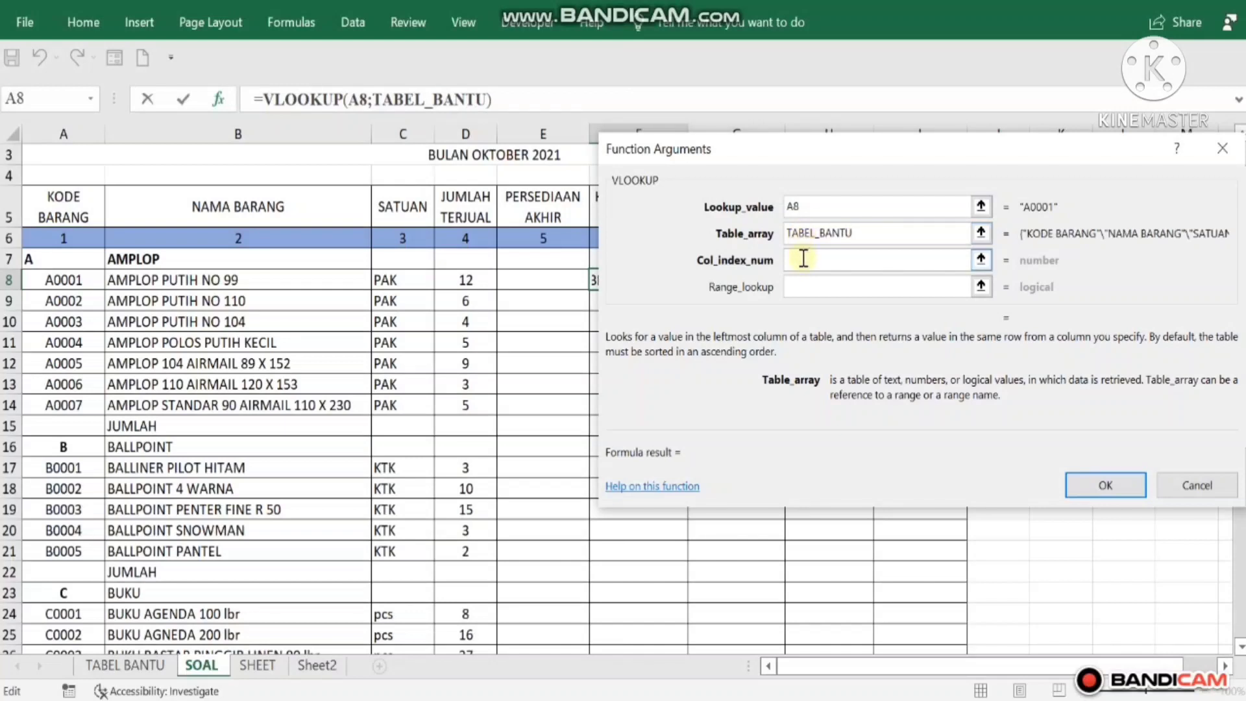
- Complete the VLOOKUP in F8 with column index 4 and range lookup FALSE, and fill it down the HARGA POKOK PER SATUAN column to F32
left_click(803, 263)
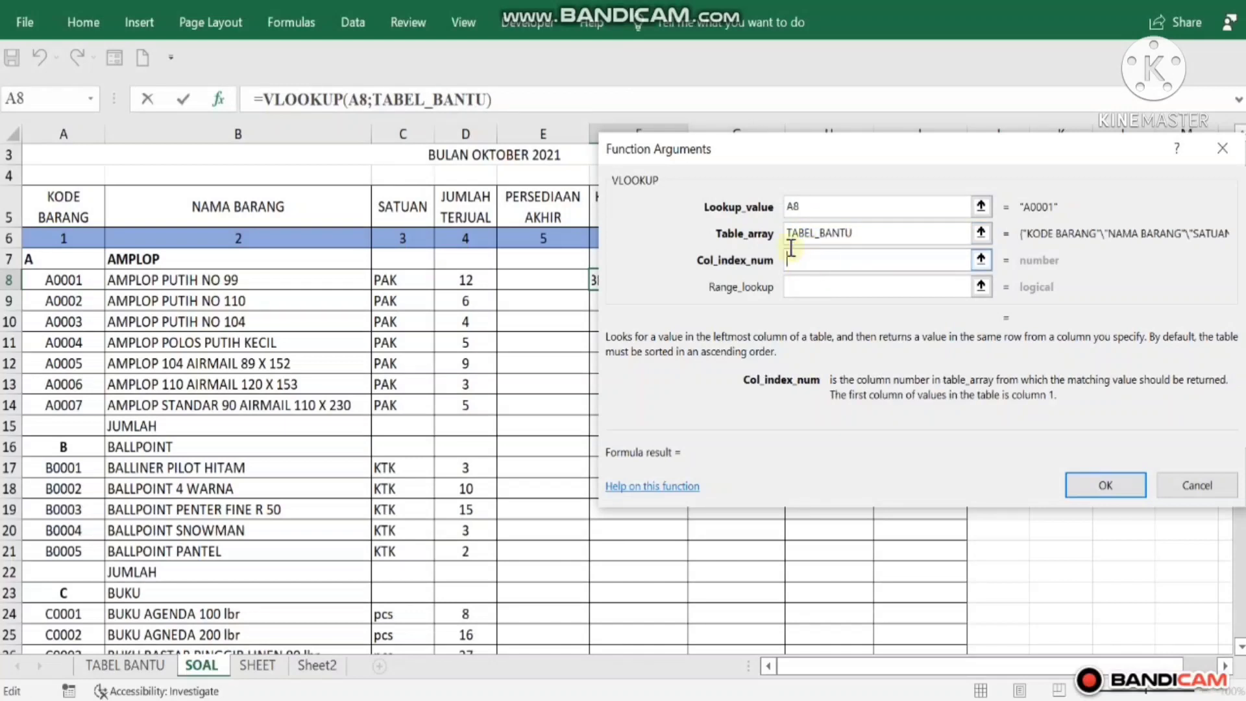
left_click_drag(729, 153, 873, 136)
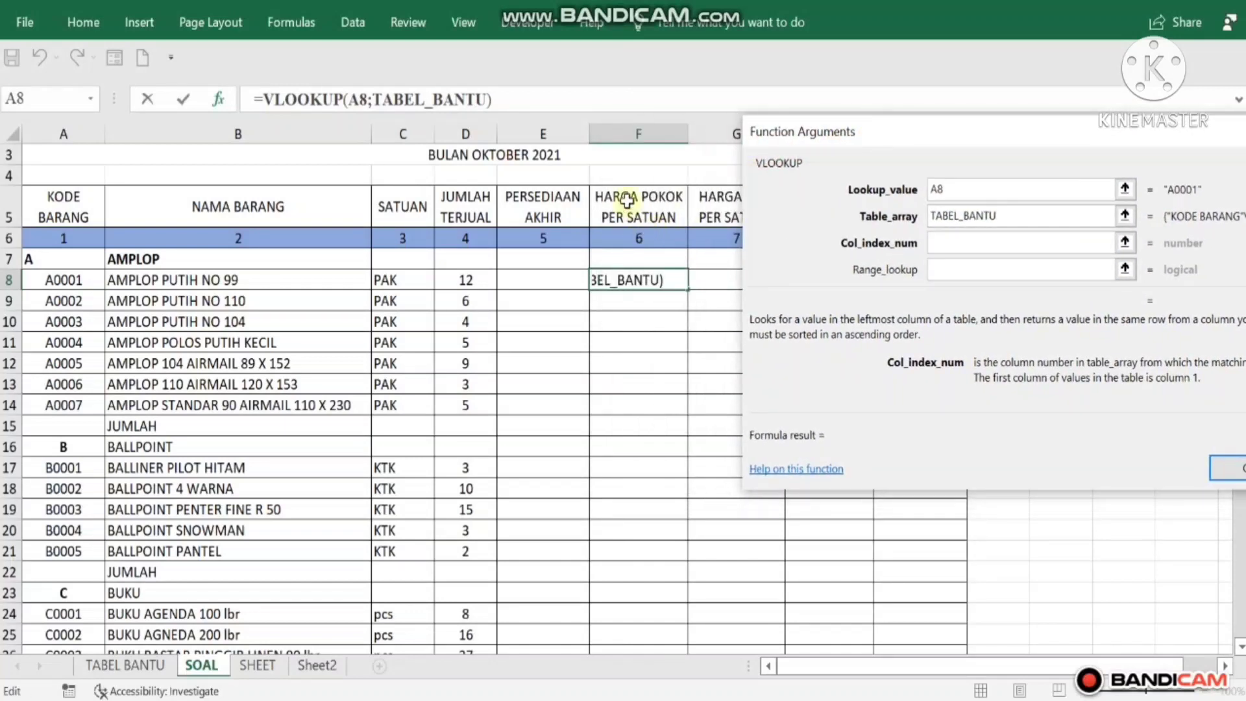
left_click(151, 666)
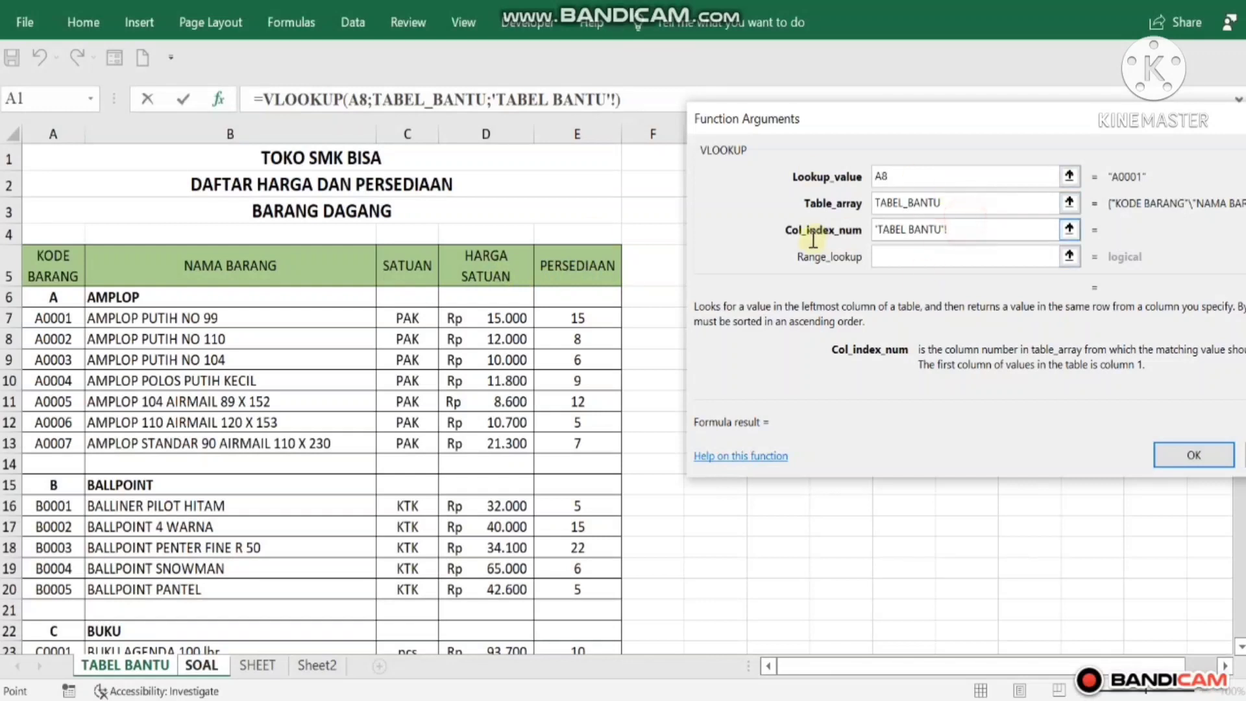
left_click(978, 235)
left_click_drag(949, 231, 865, 237)
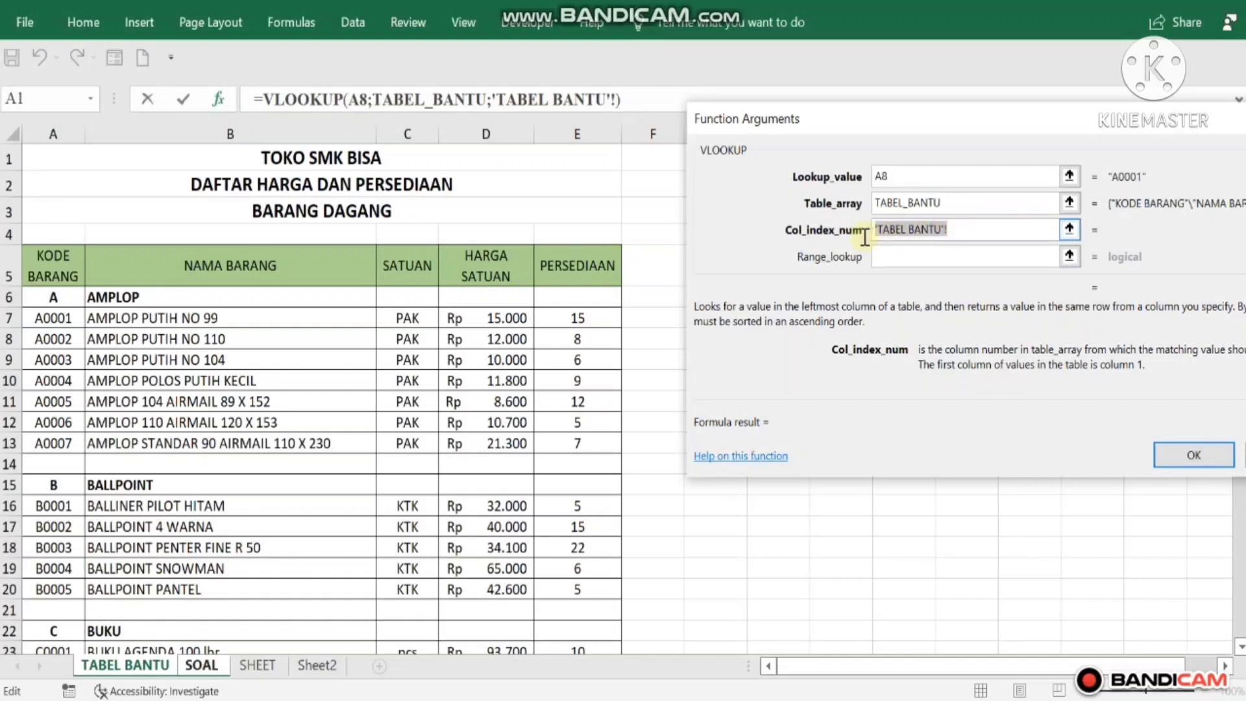
type("4")
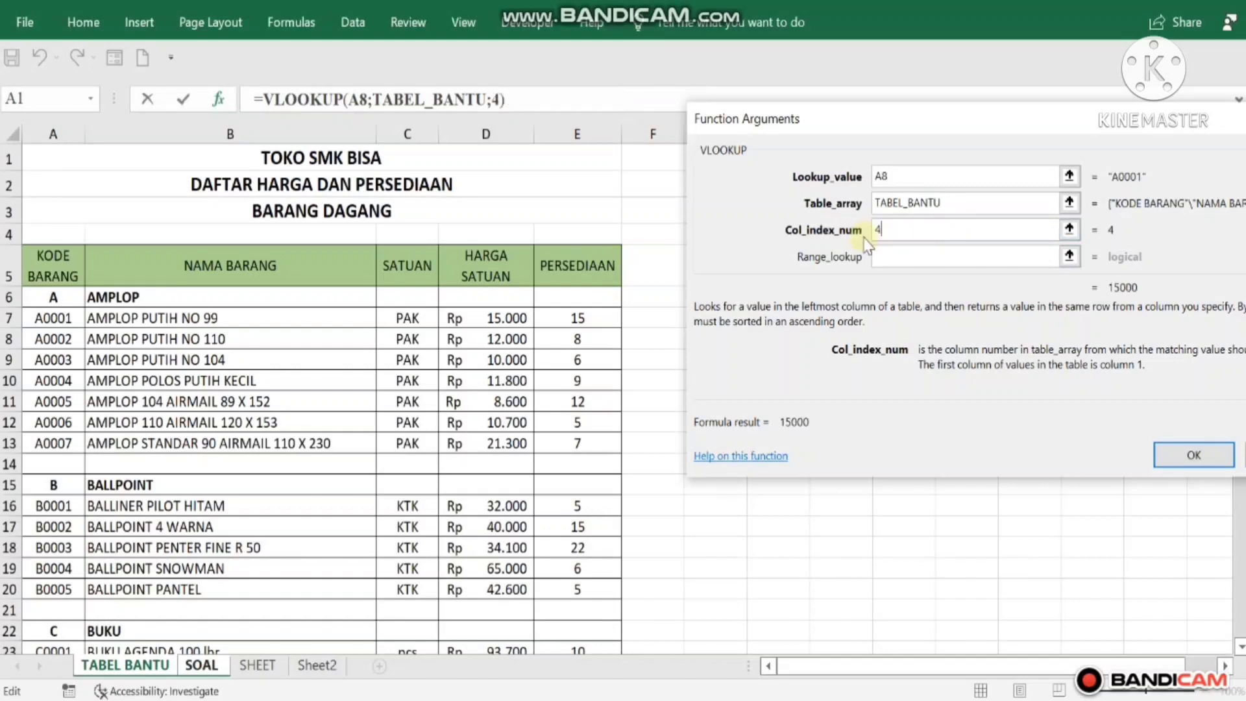
left_click(901, 262)
type("FALSE")
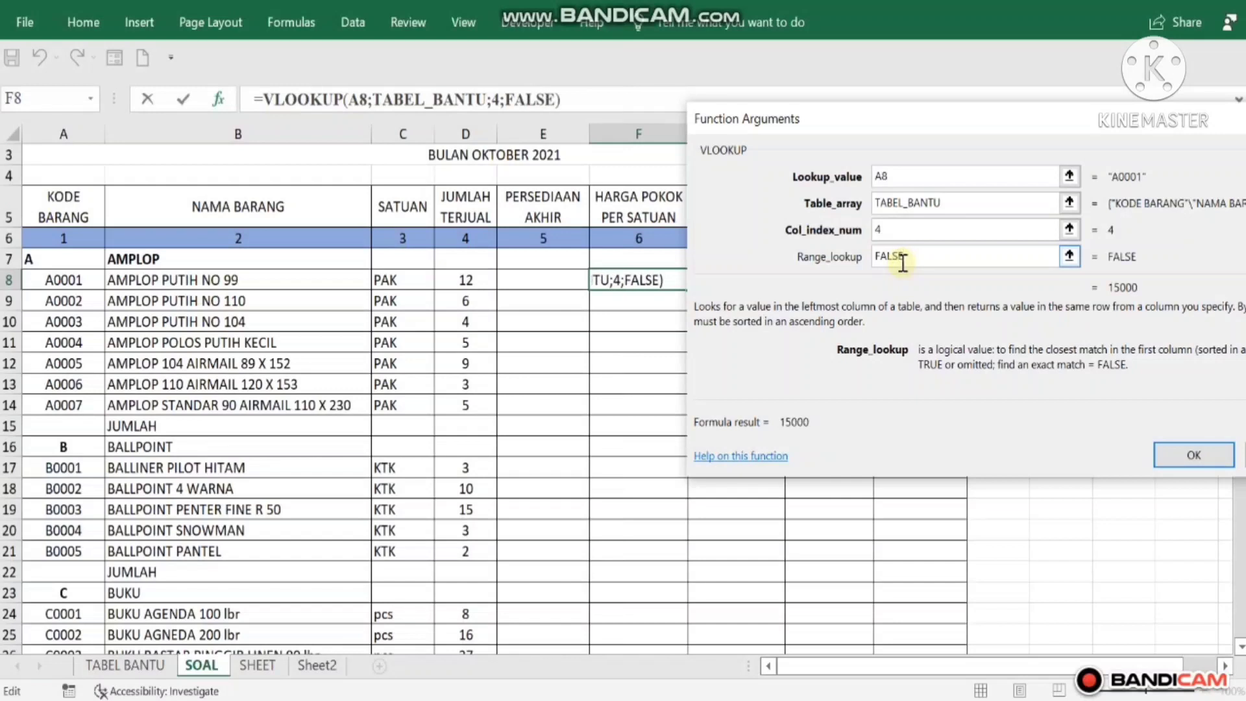
key("Return")
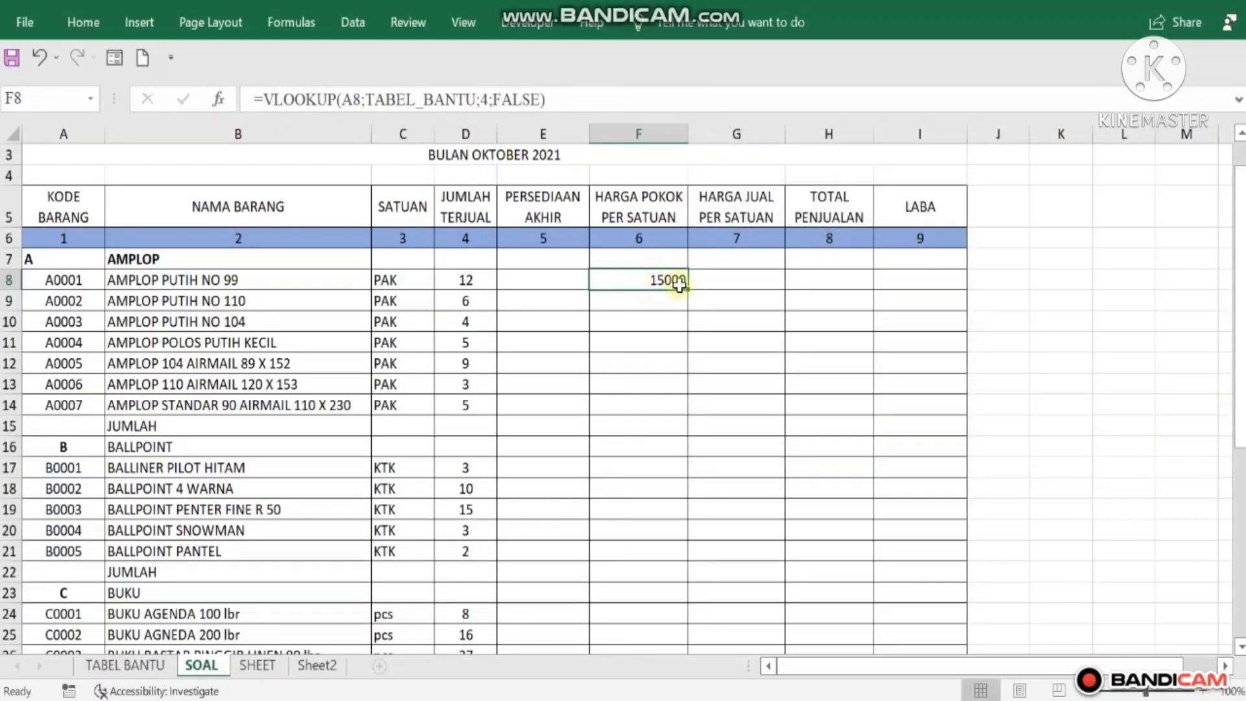
left_click_drag(687, 289, 672, 552)
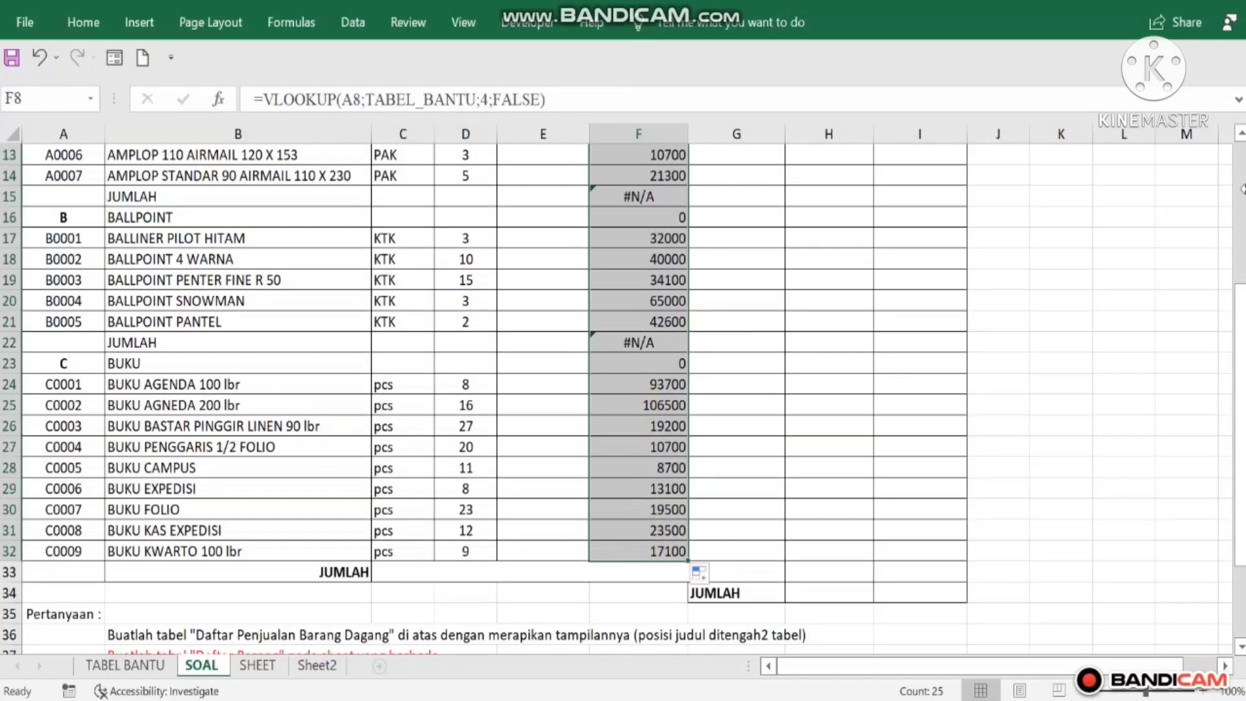
- Format the filled HARGA POKOK PER SATUAN cells F8:F32 as Accounting with the Rp symbol and 0 decimal places
left_click(1239, 164)
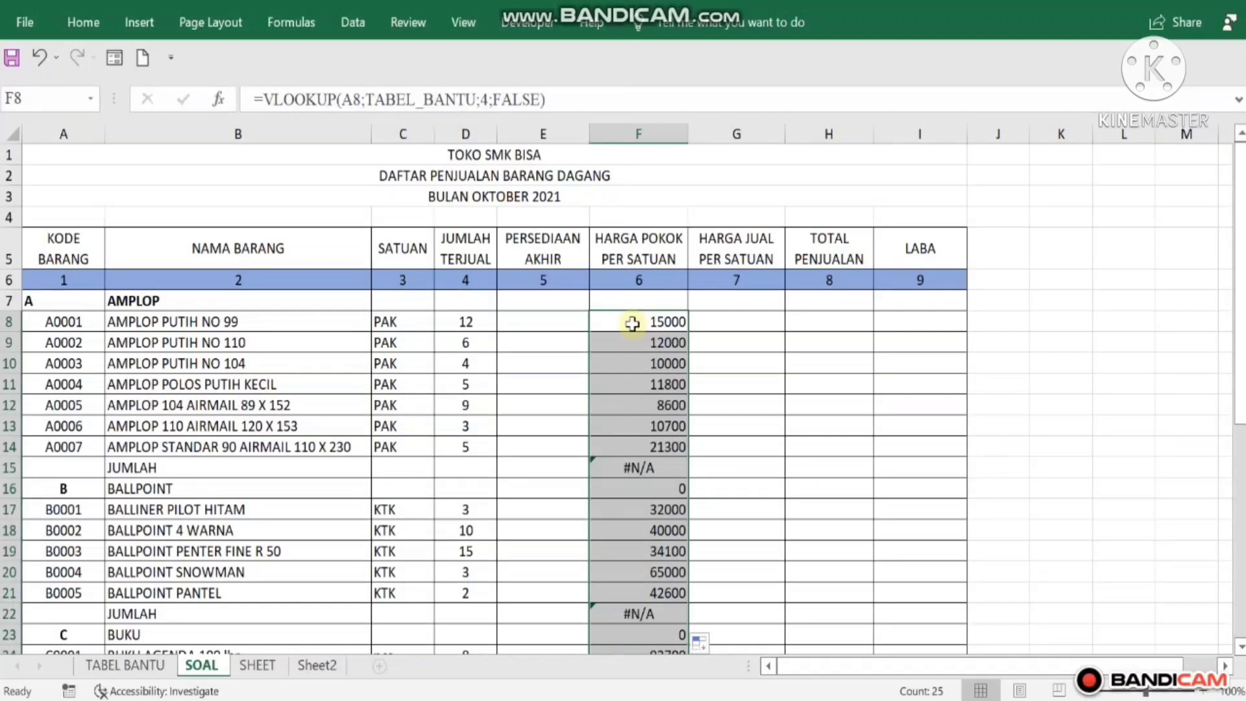
left_click(84, 28)
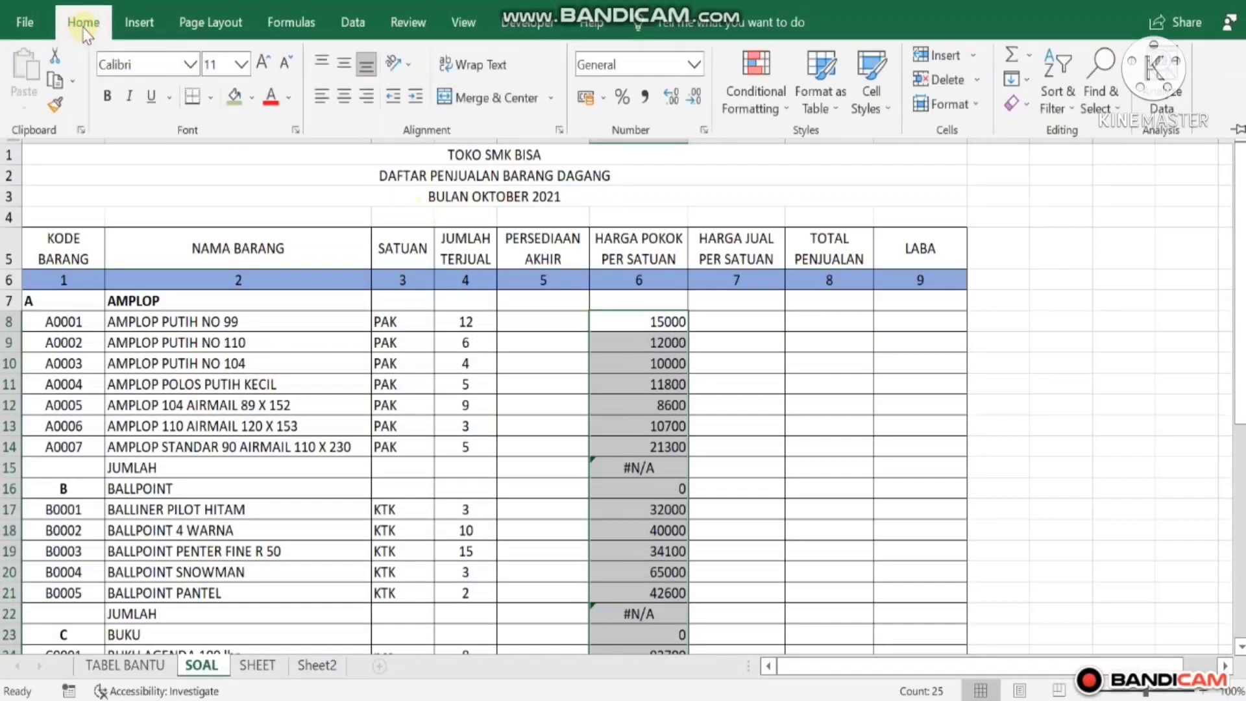
left_click(703, 131)
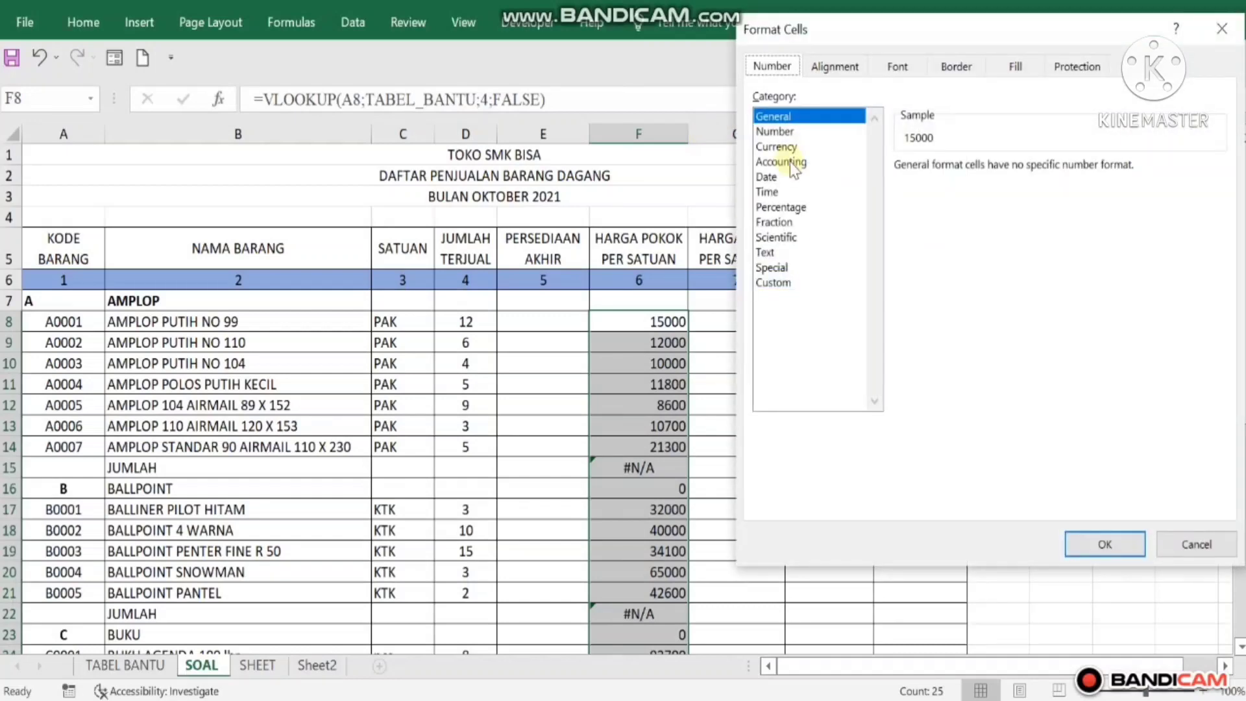
left_click(789, 161)
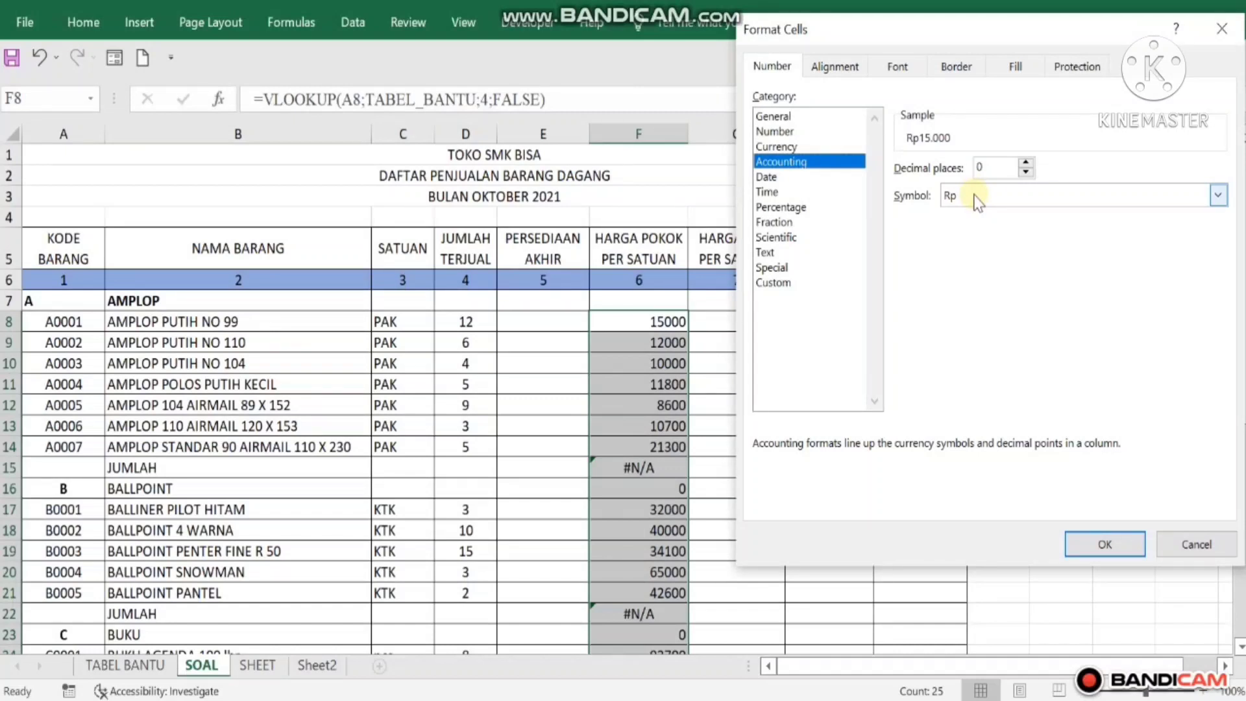
left_click(1080, 546)
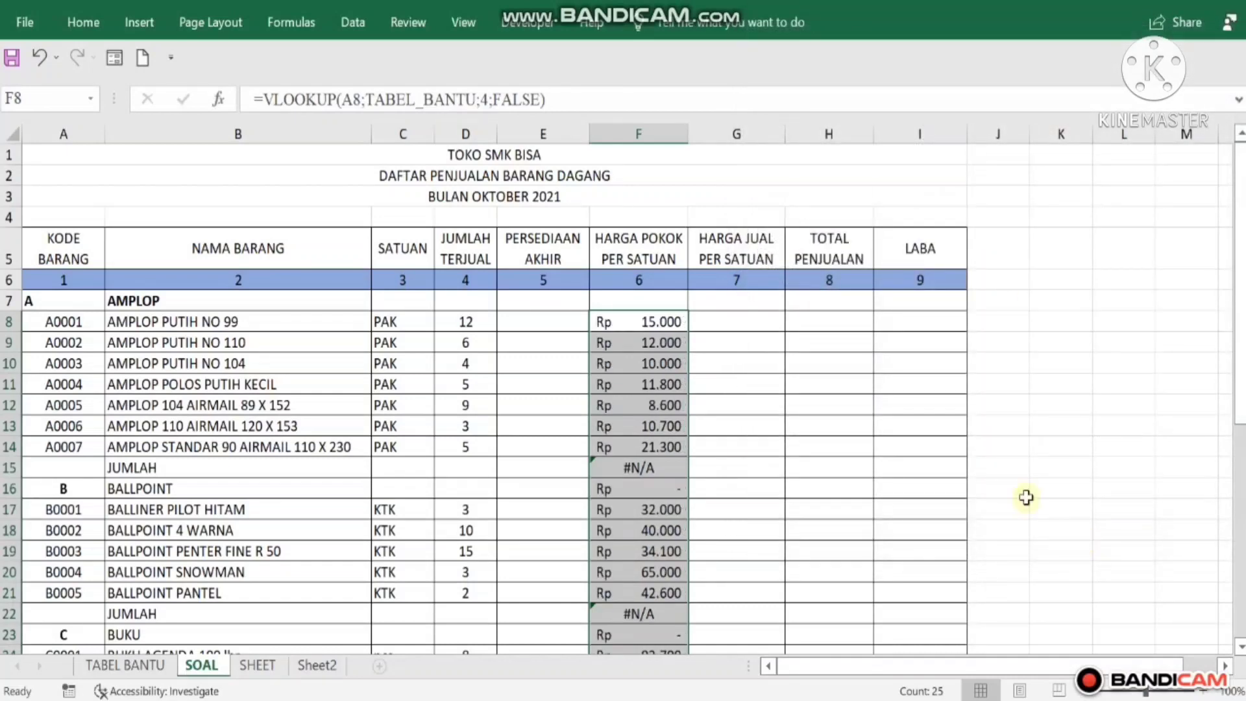
- Clear the filled formulas from the subtotal and group heading cells F15:F16 and F22:F23 in the HARGA POKOK PER SATUAN column
left_click(641, 465)
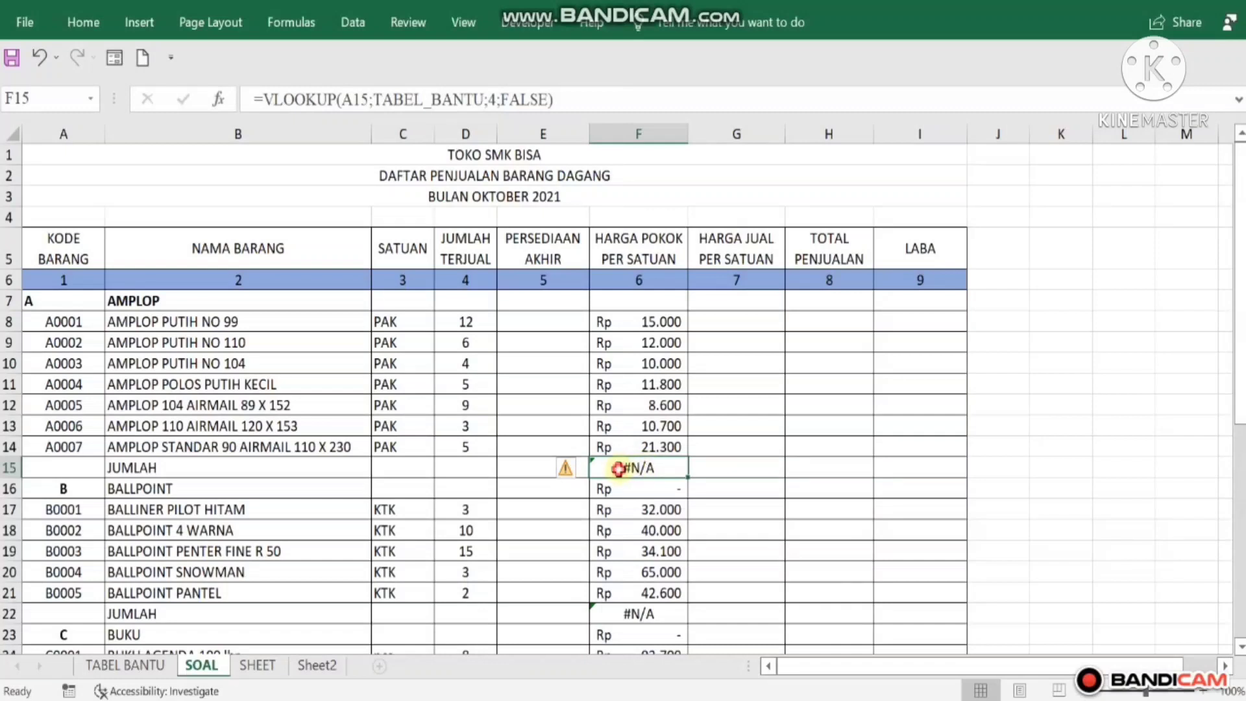
left_click_drag(621, 467, 618, 485)
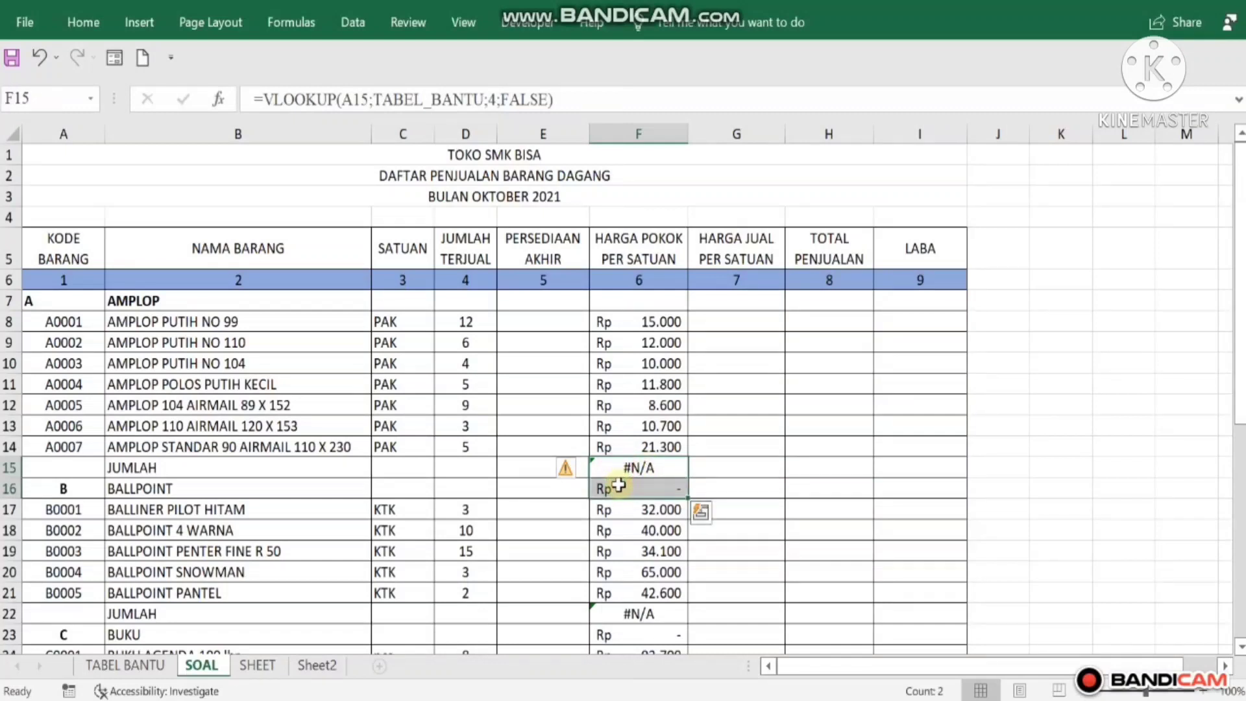
key("Delete")
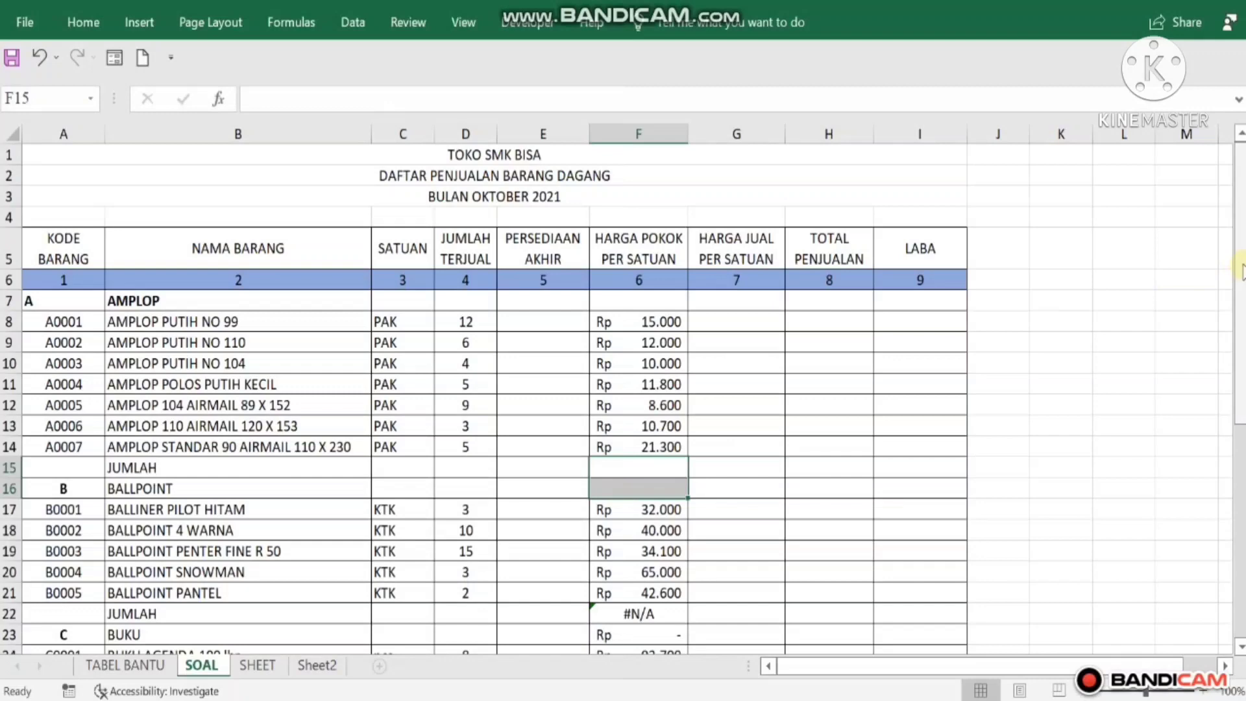
left_click_drag(1239, 269, 1239, 282)
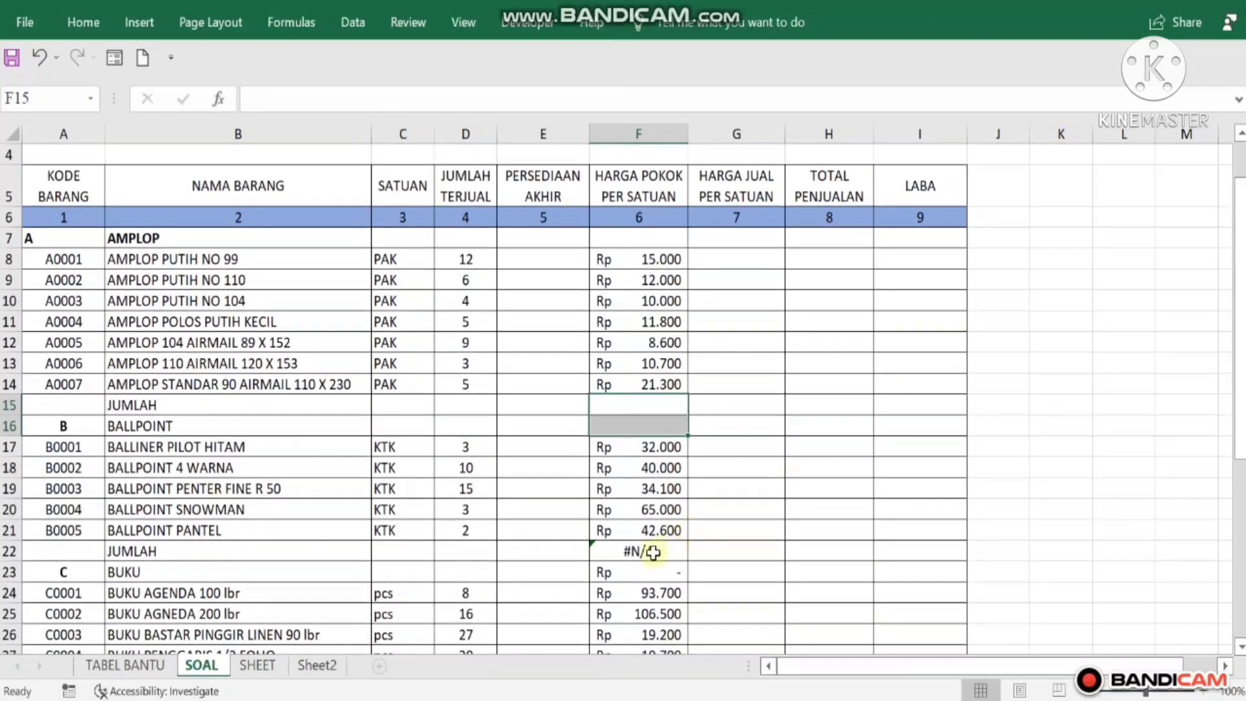
left_click_drag(652, 552, 652, 574)
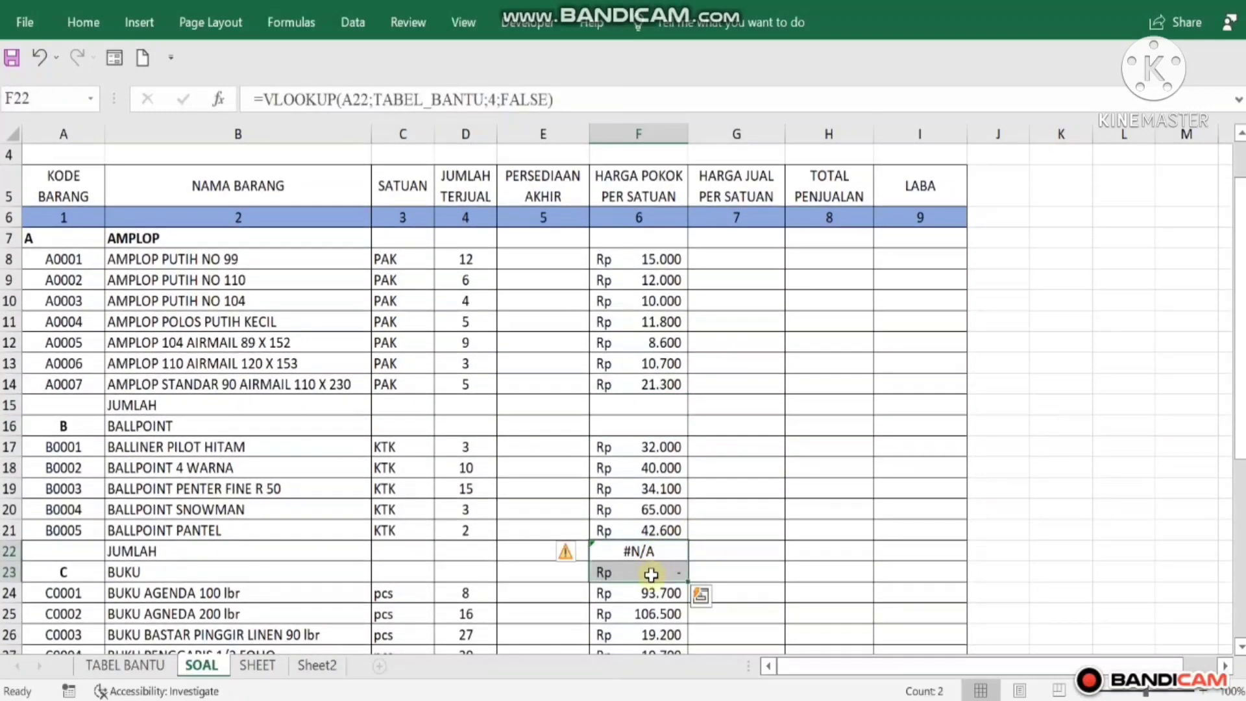
key("Delete")
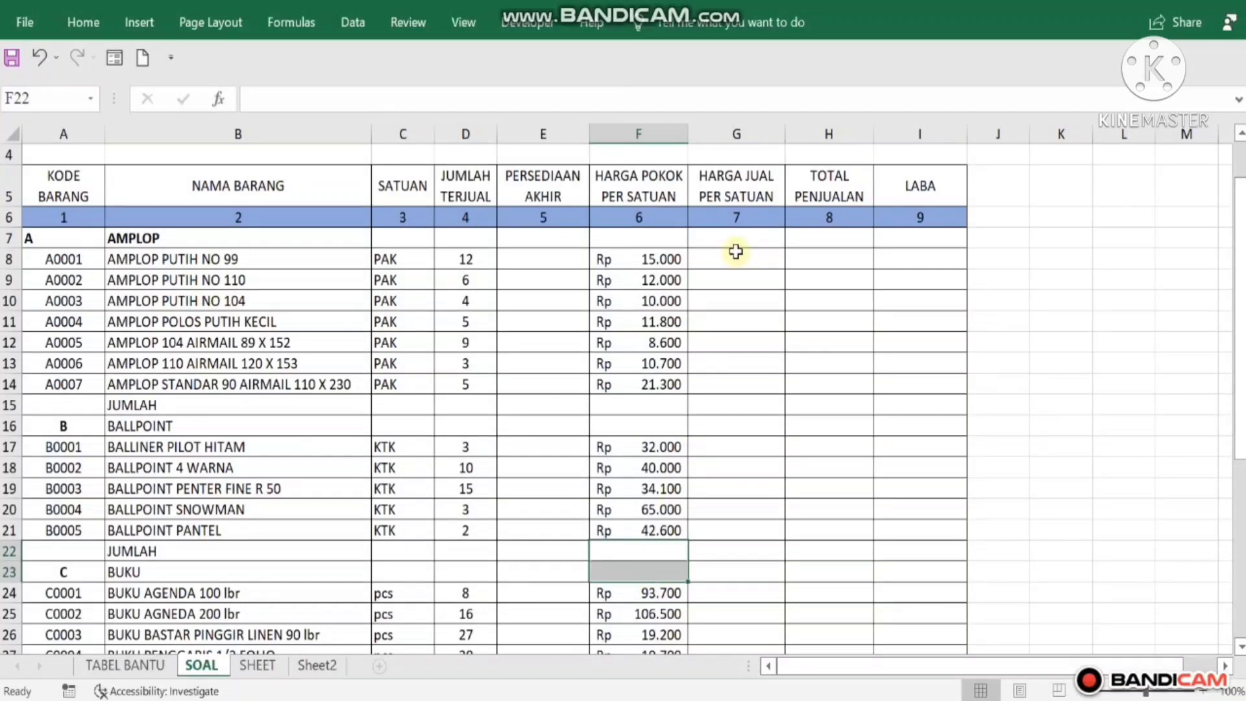
- Colour the instruction text in B38 red to mark it as done, and select the next instruction in B39
left_click(735, 256)
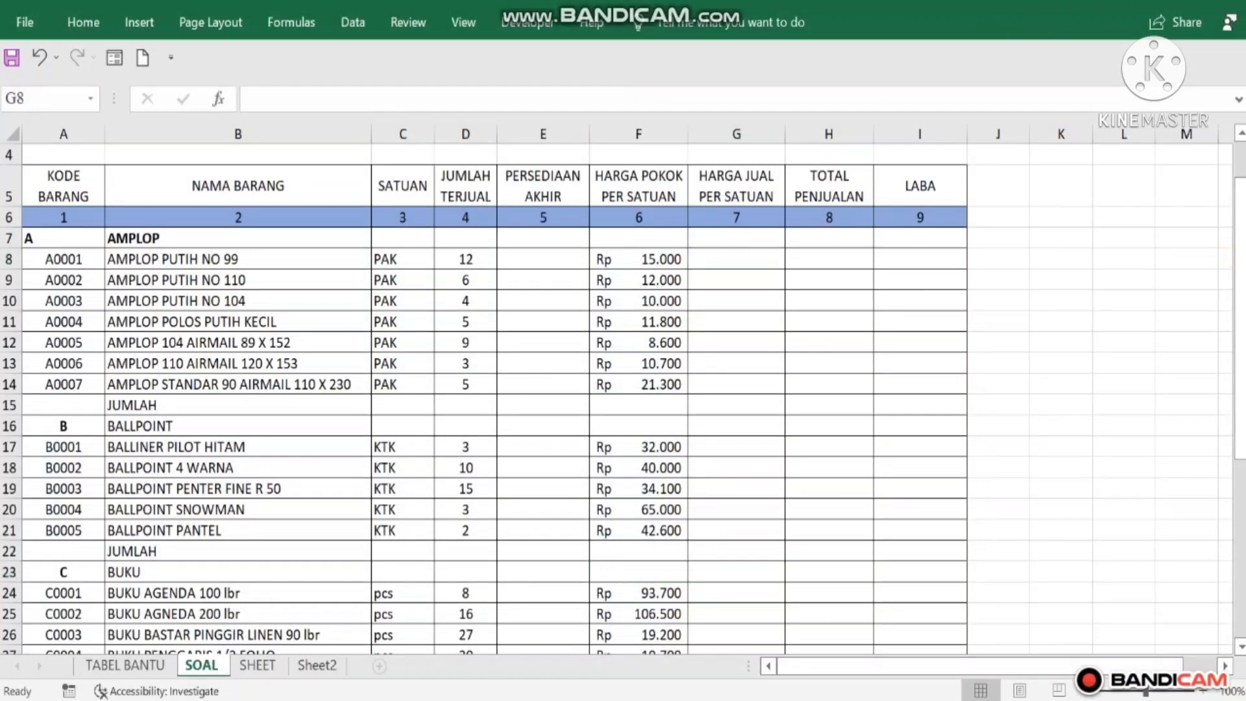
left_click_drag(1240, 324, 1239, 499)
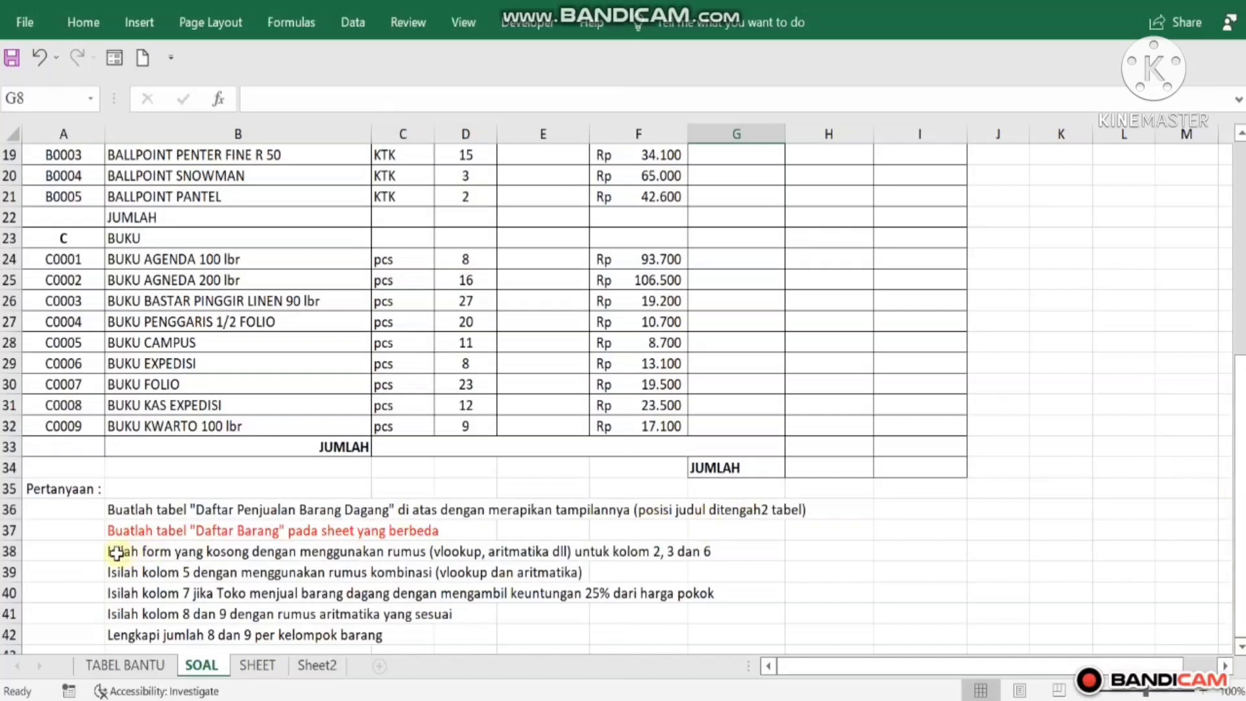
left_click(271, 553)
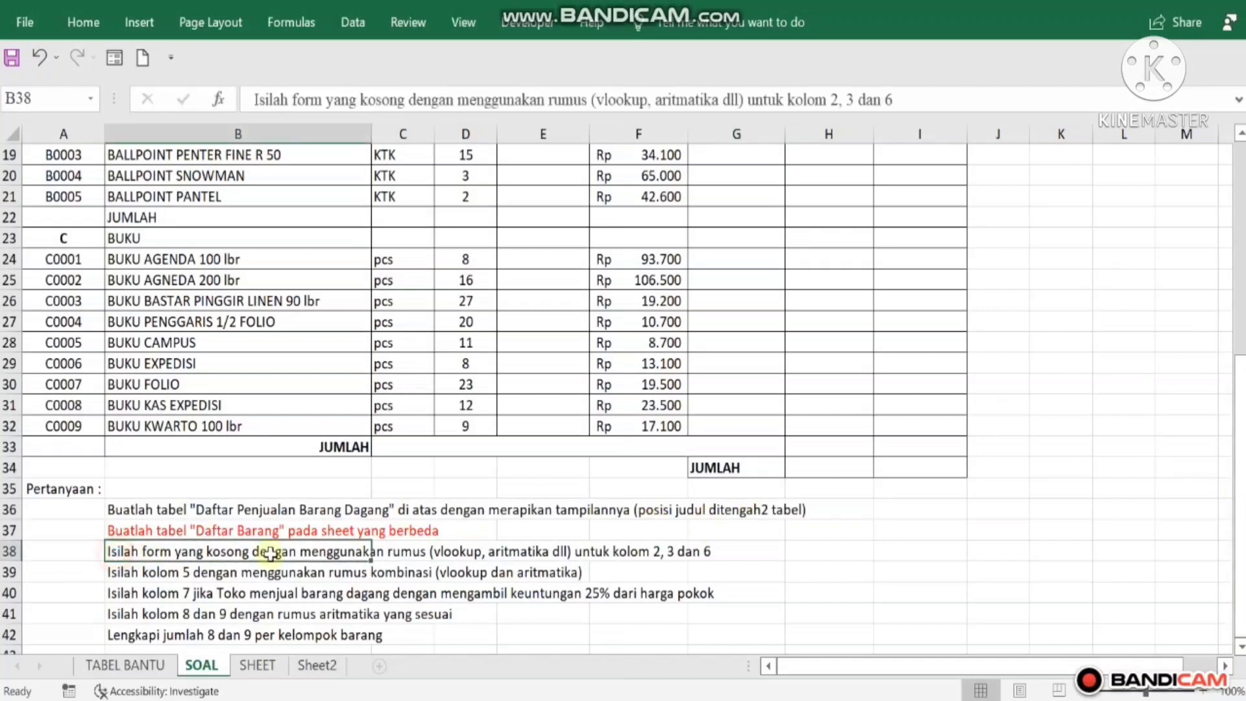
left_click(82, 32)
left_click(270, 97)
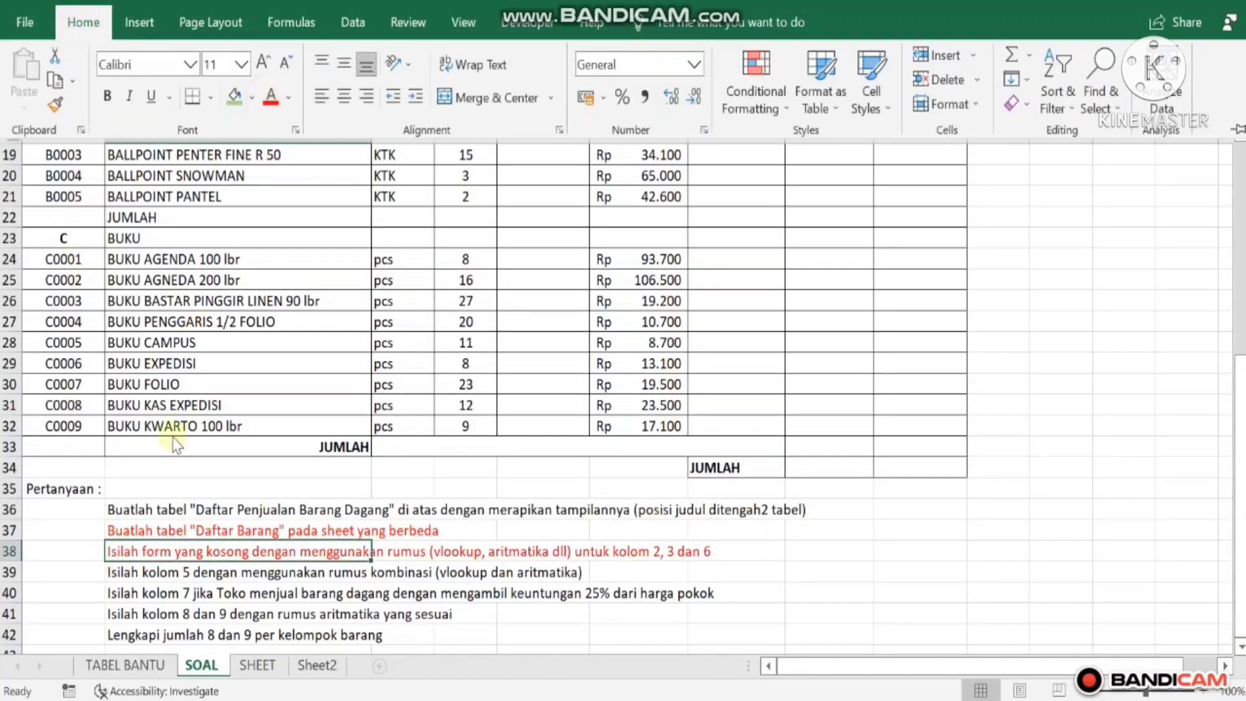
left_click(116, 575)
left_click(116, 573)
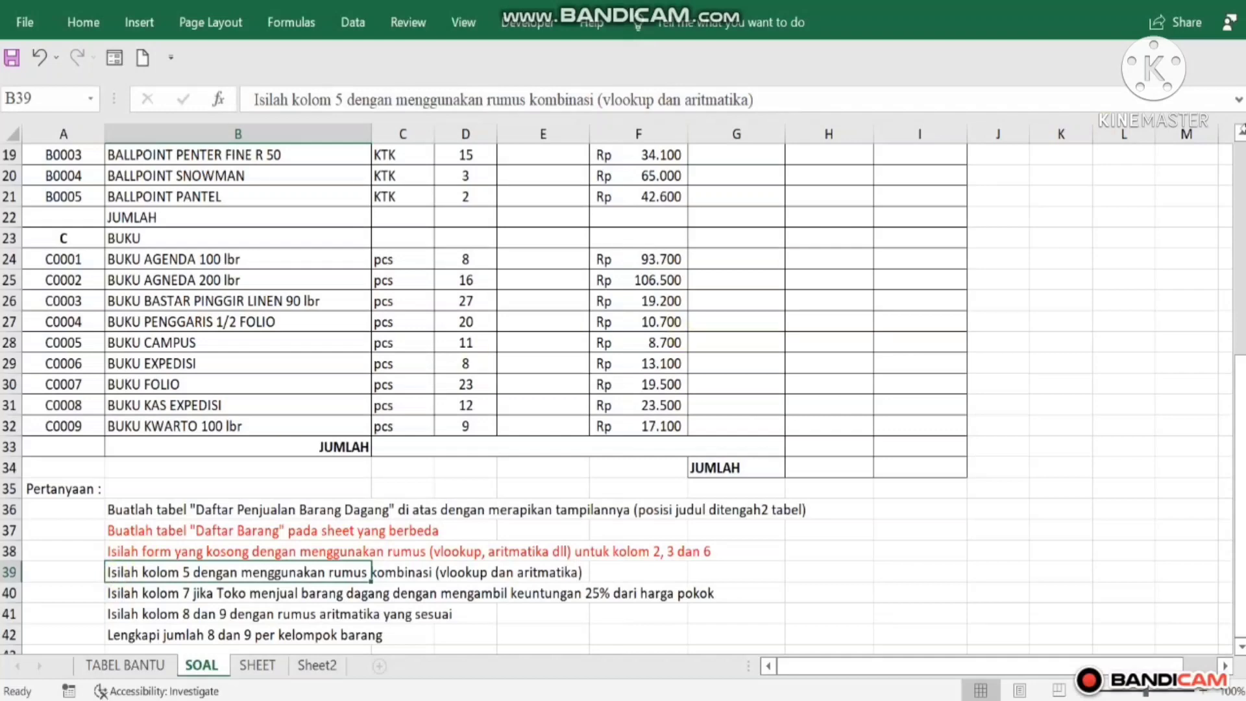
- Insert a VLOOKUP function in E8 with lookup value A8 and the named range TABEL_BANTU as its table array
left_click(1241, 176)
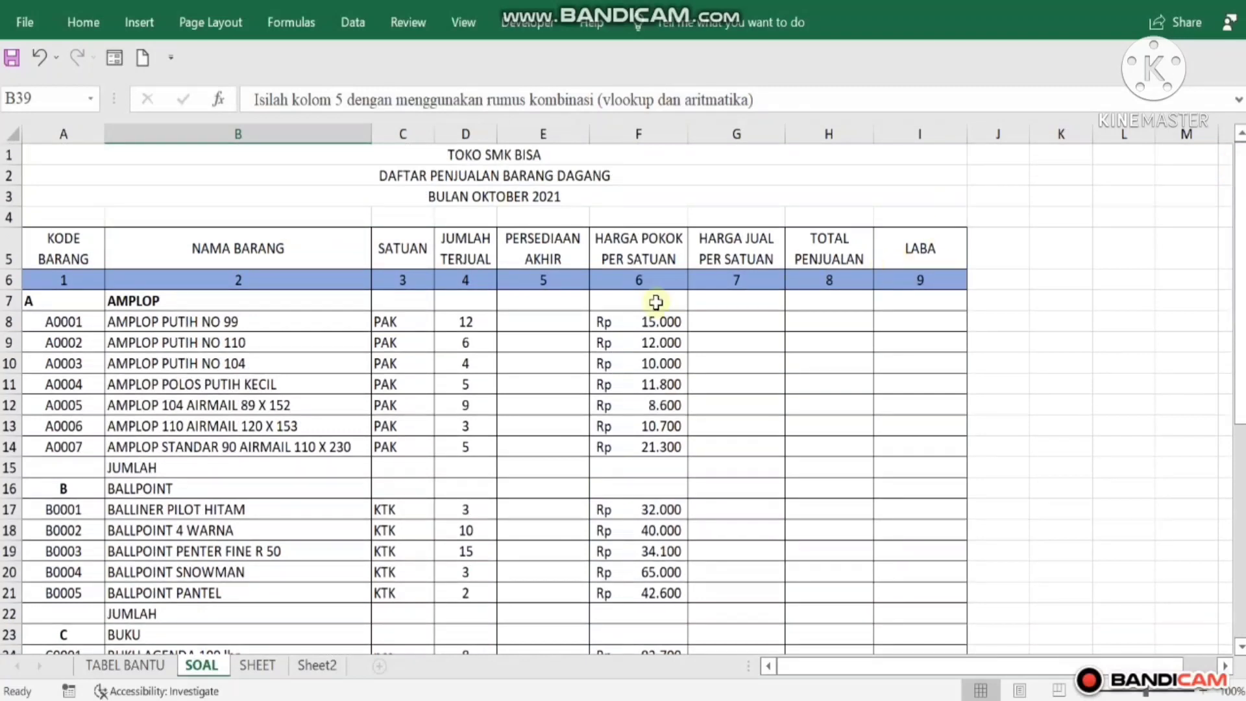
left_click(543, 324)
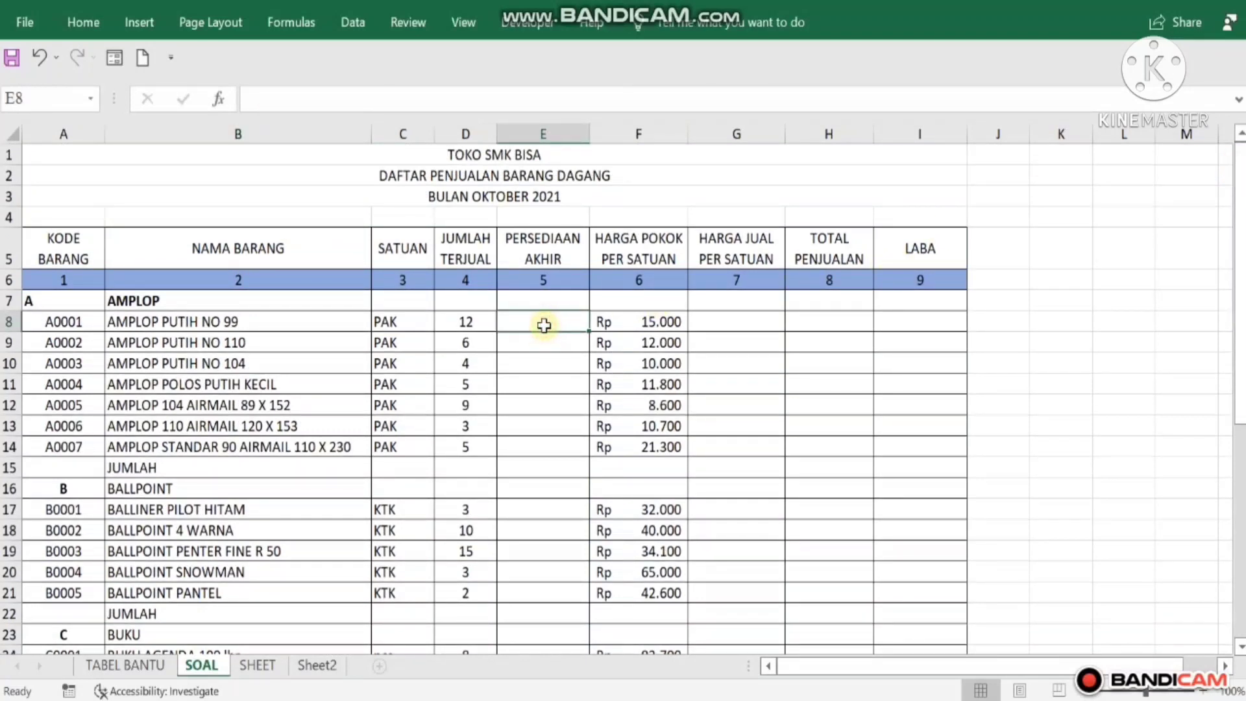
left_click(220, 101)
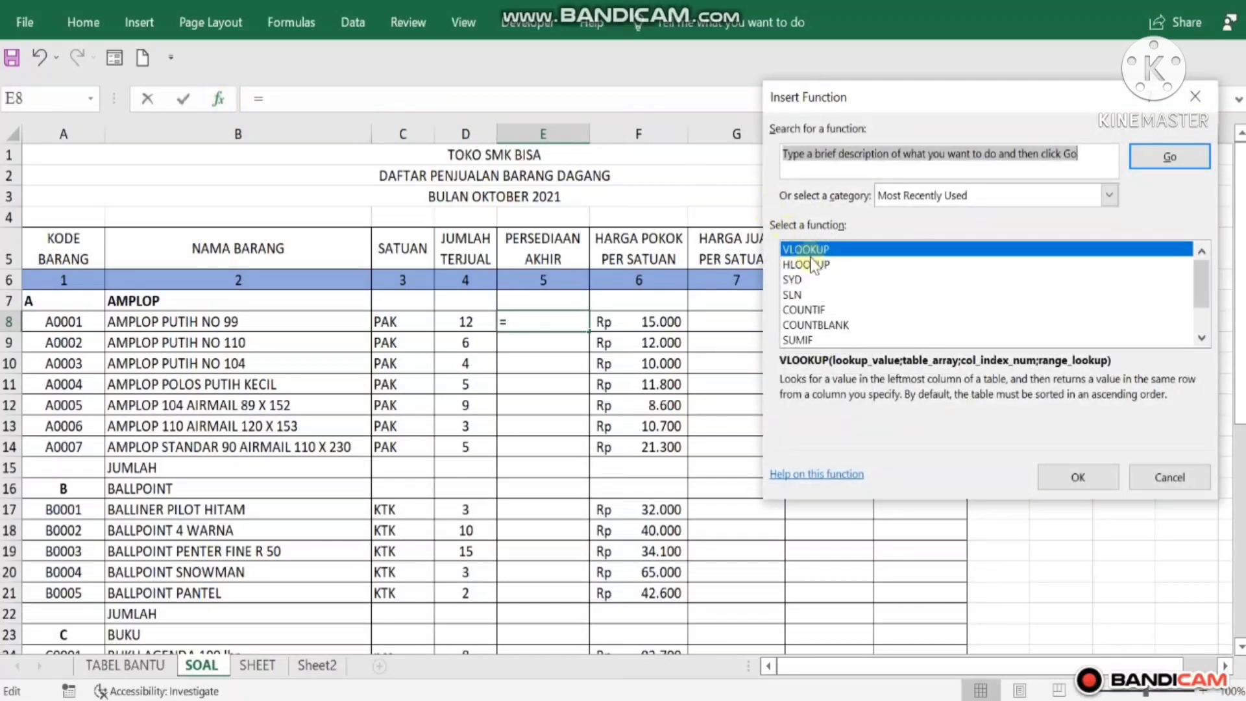
double_click(807, 250)
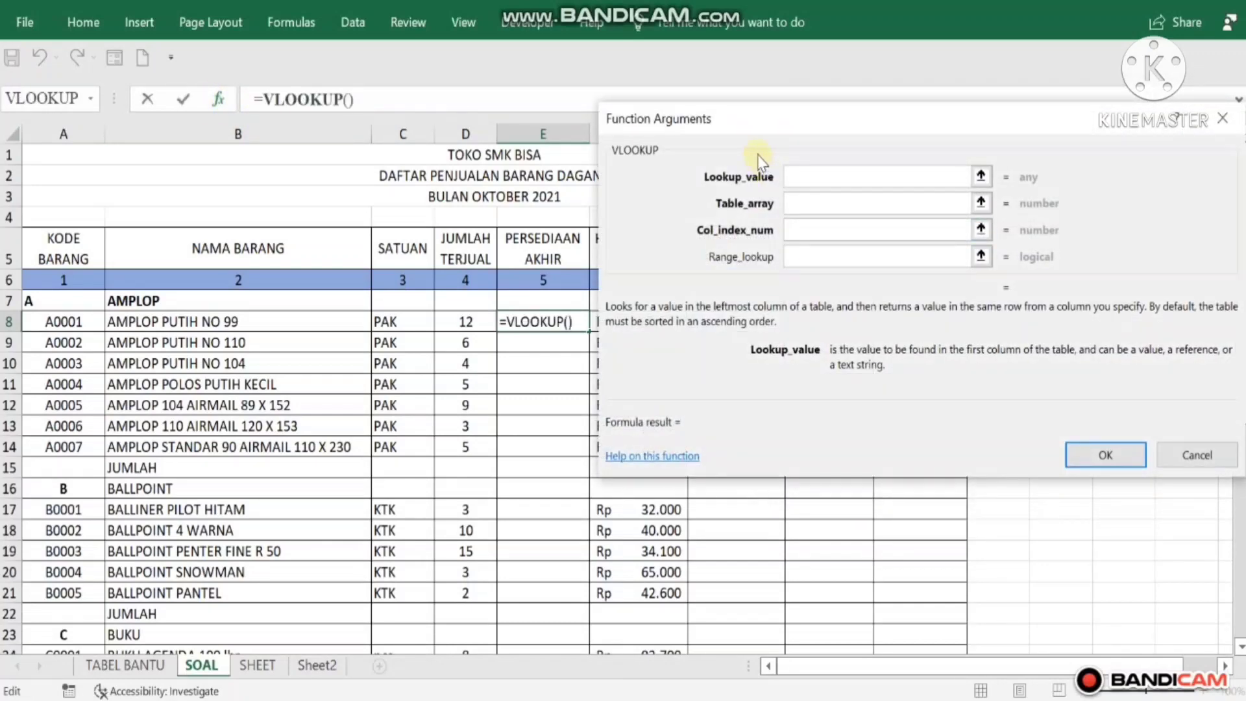
left_click_drag(741, 129, 838, 138)
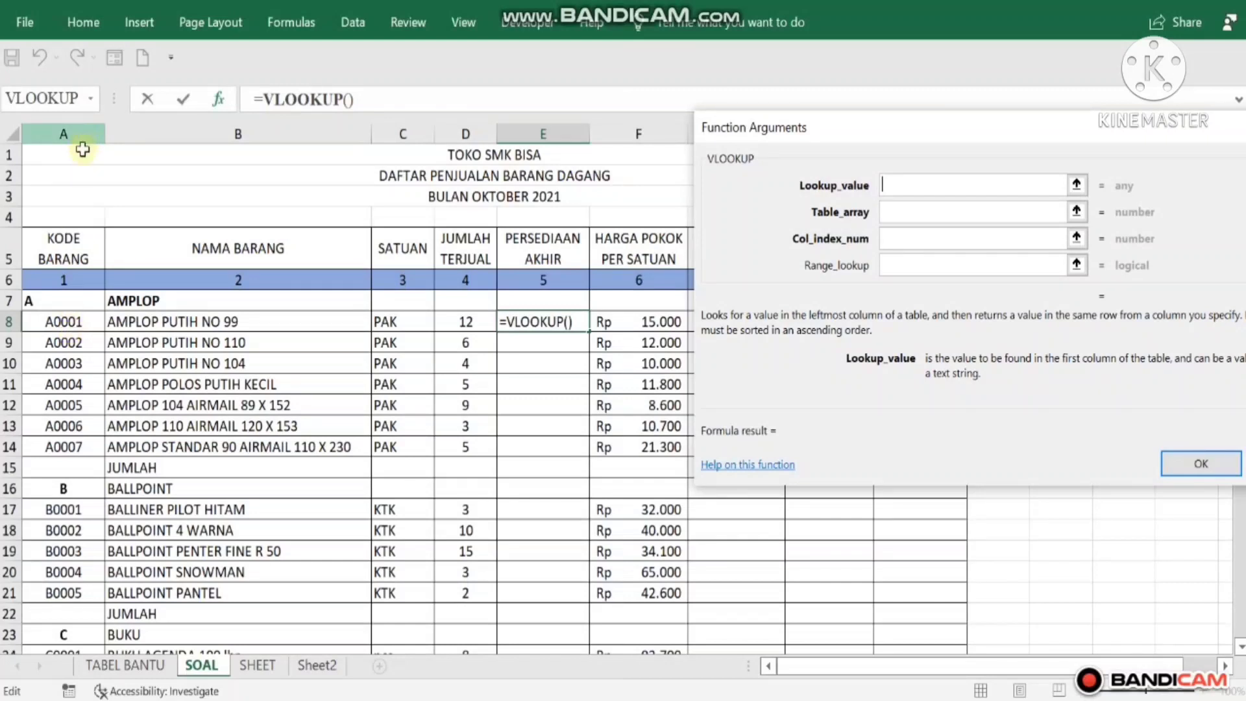
left_click(53, 324)
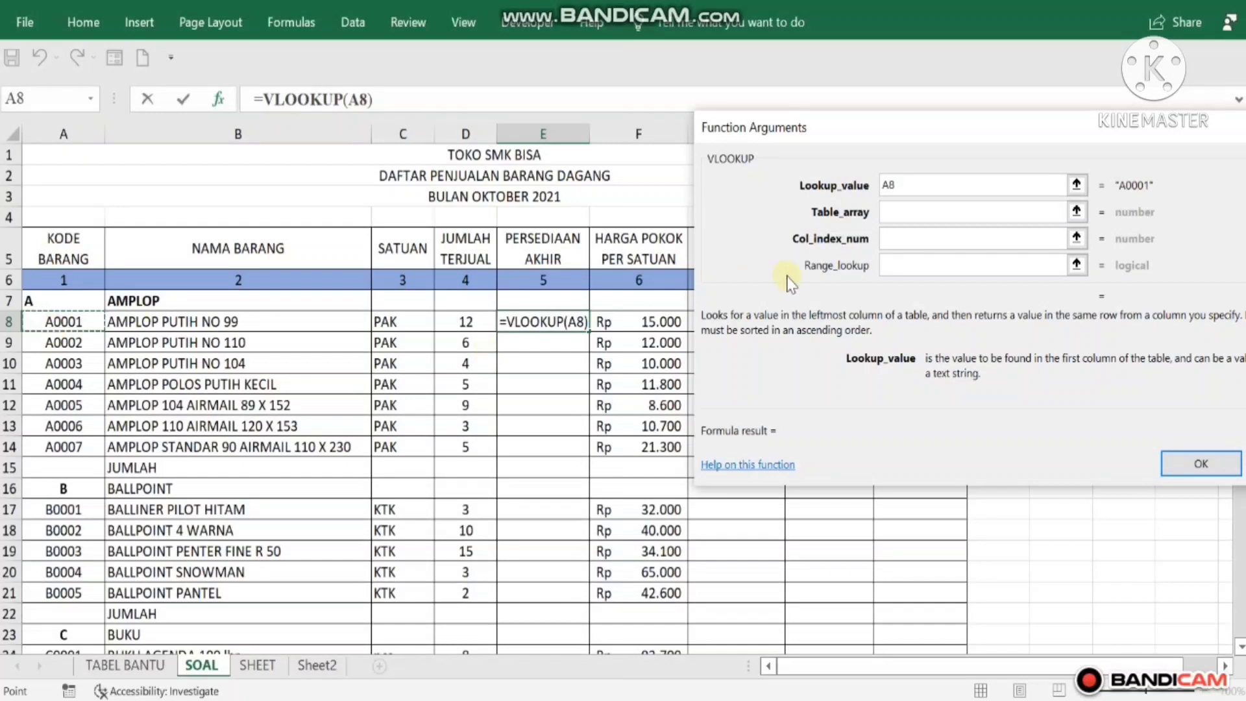
left_click(901, 212)
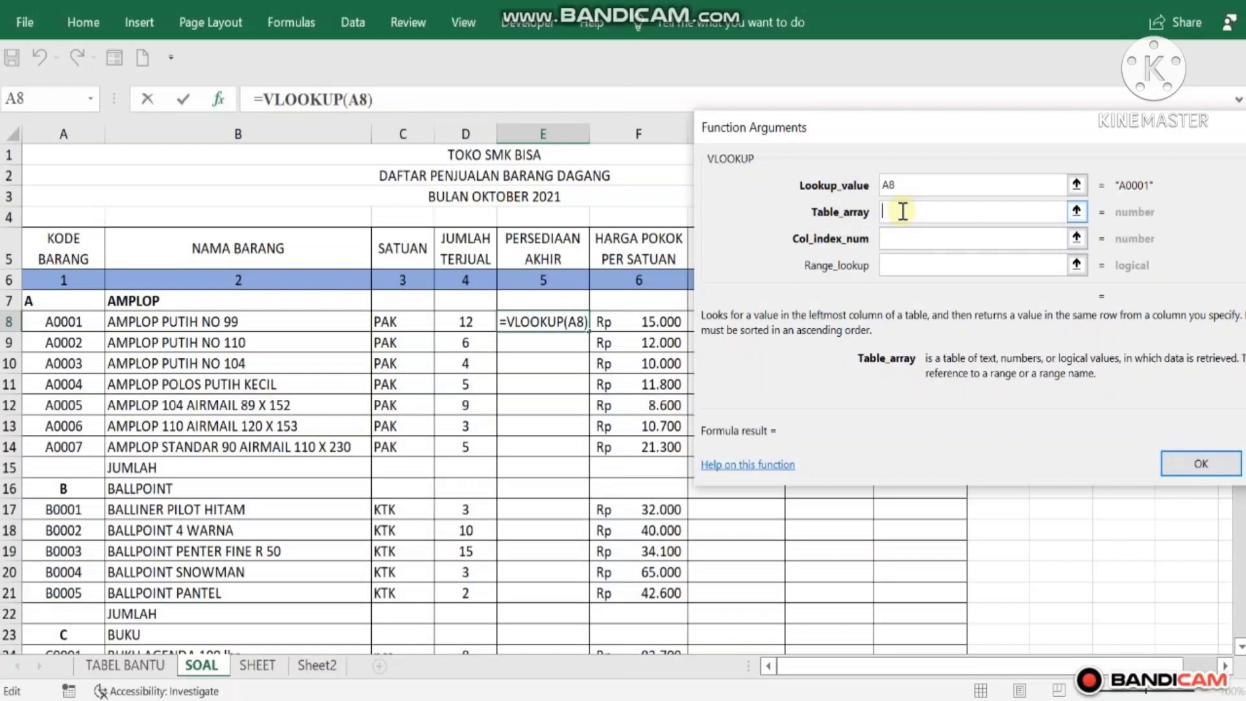
type("TABEL")
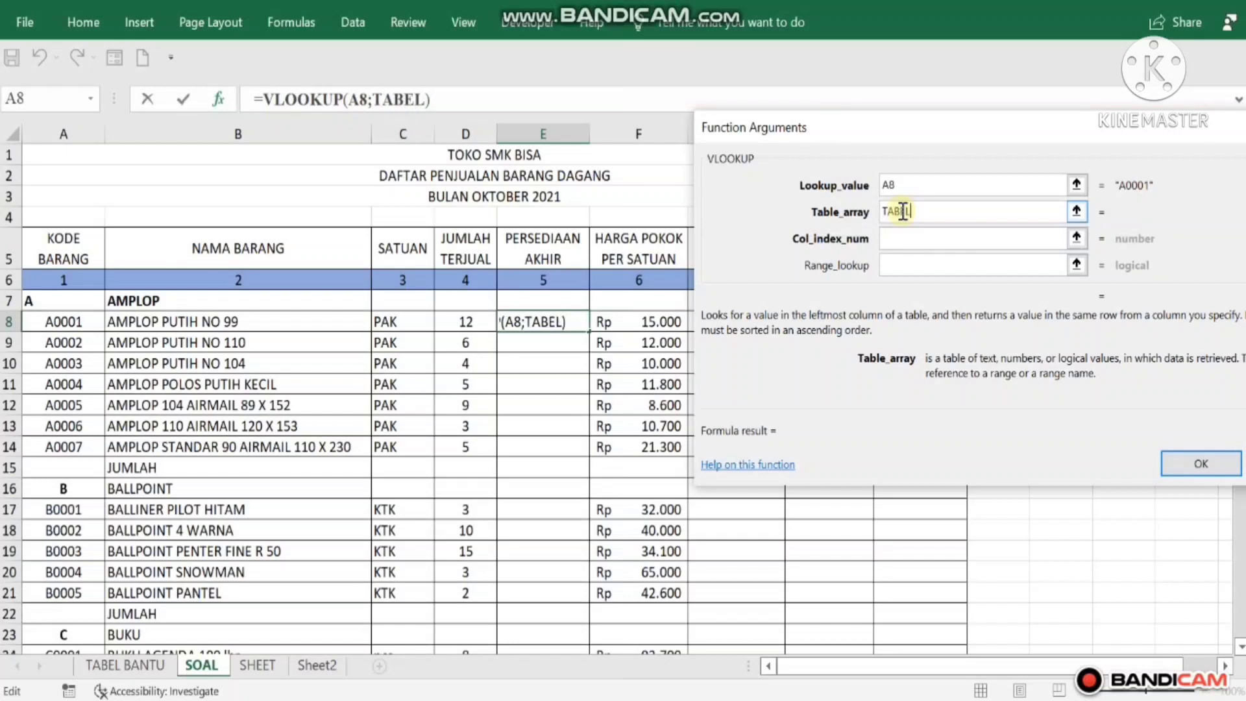
type("_BANTU")
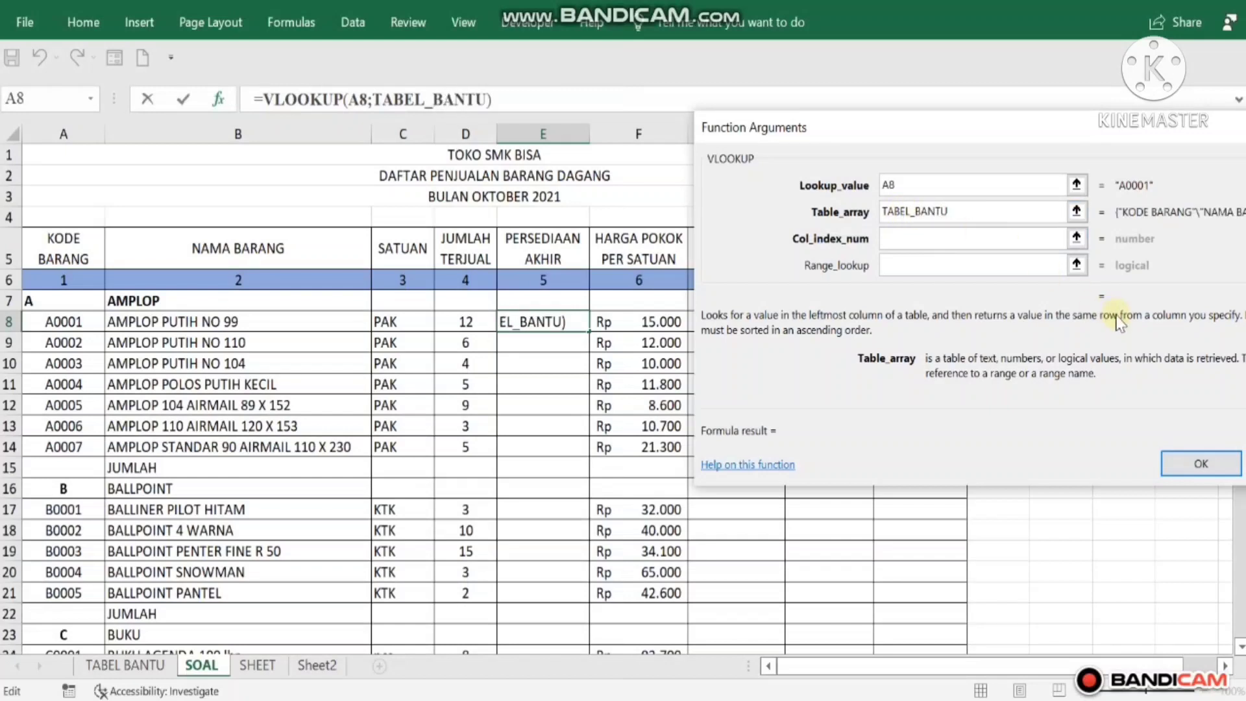
- Complete the VLOOKUP in E8 with column index 5 and range lookup FALSE, and fill it down the PERSEDIAAN AKHIR column to E32
left_click(924, 238)
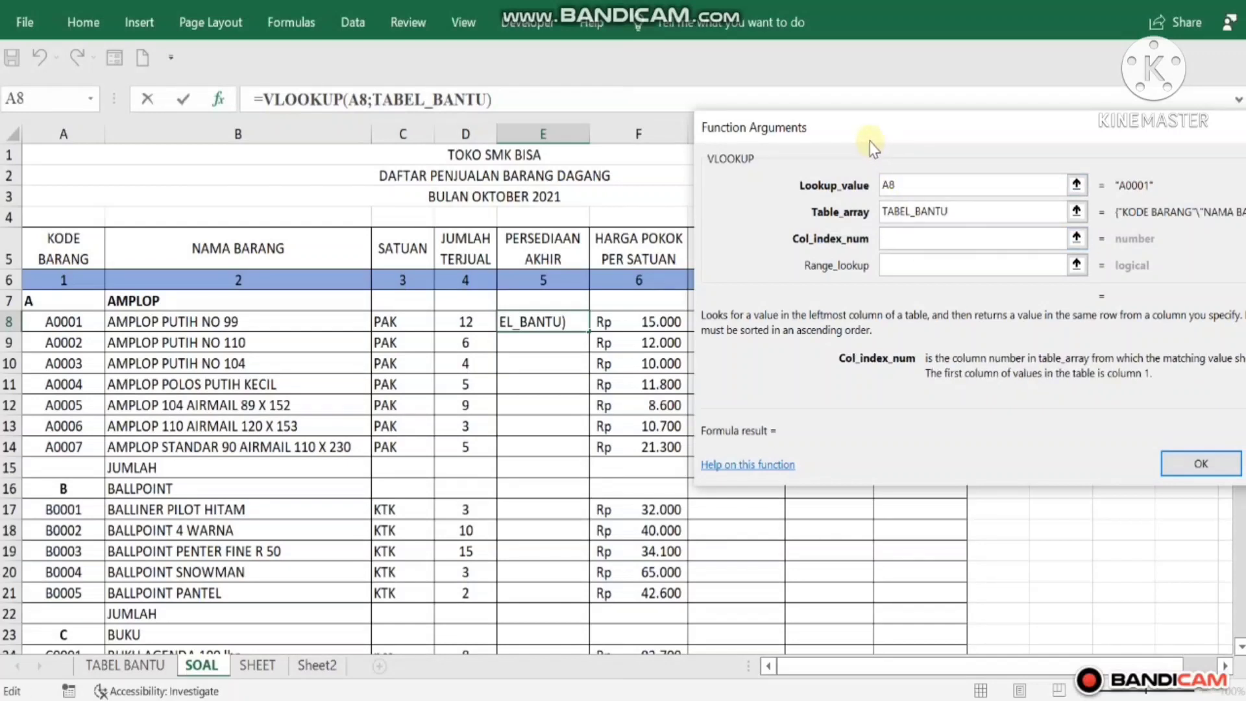
left_click(122, 660)
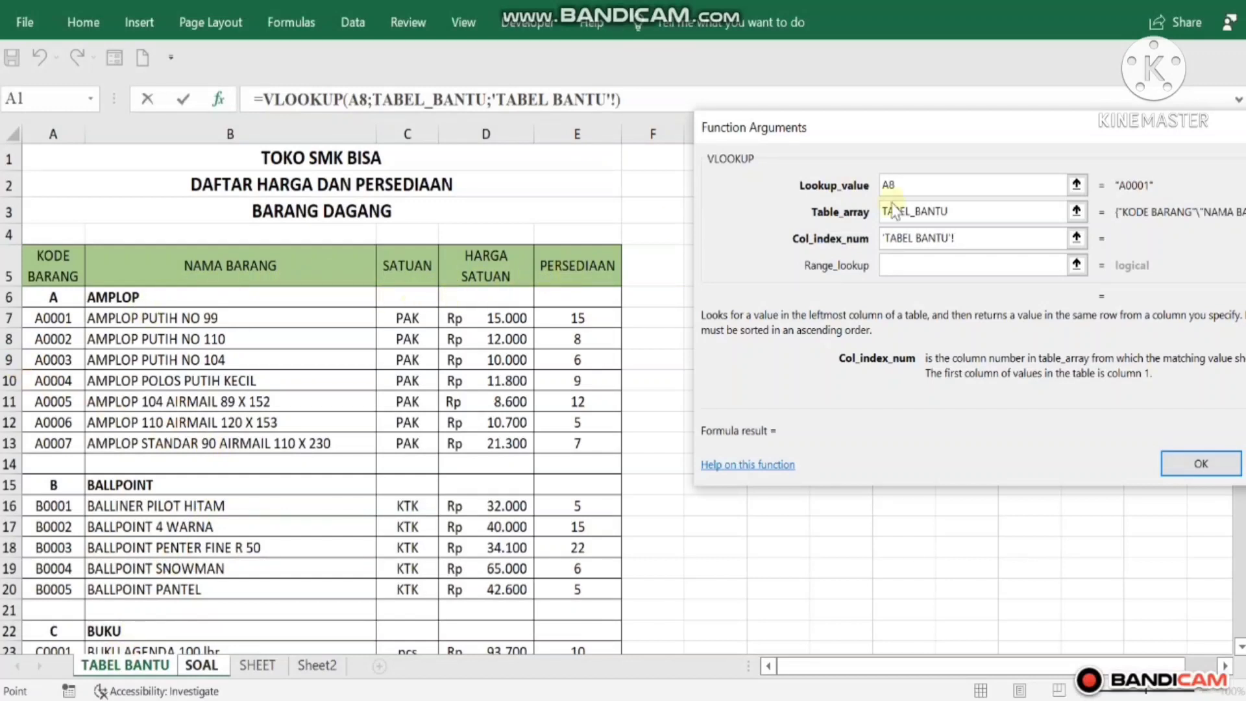
left_click_drag(964, 240, 860, 242)
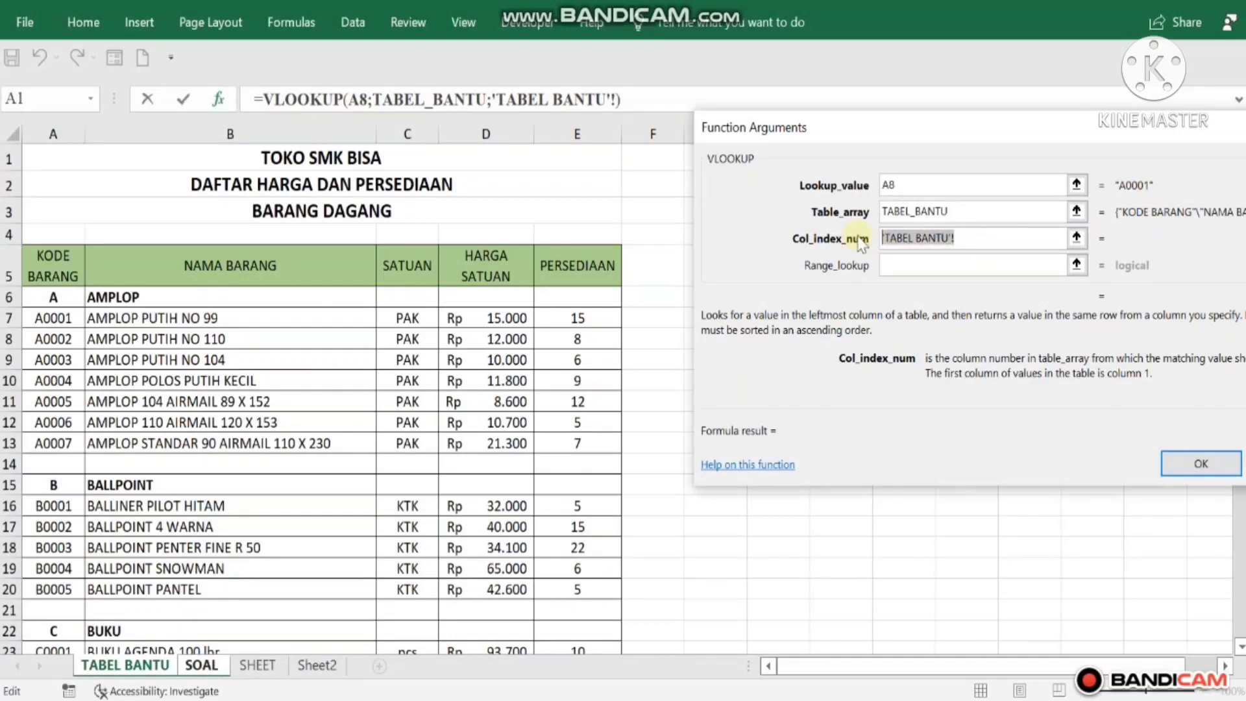
type("5")
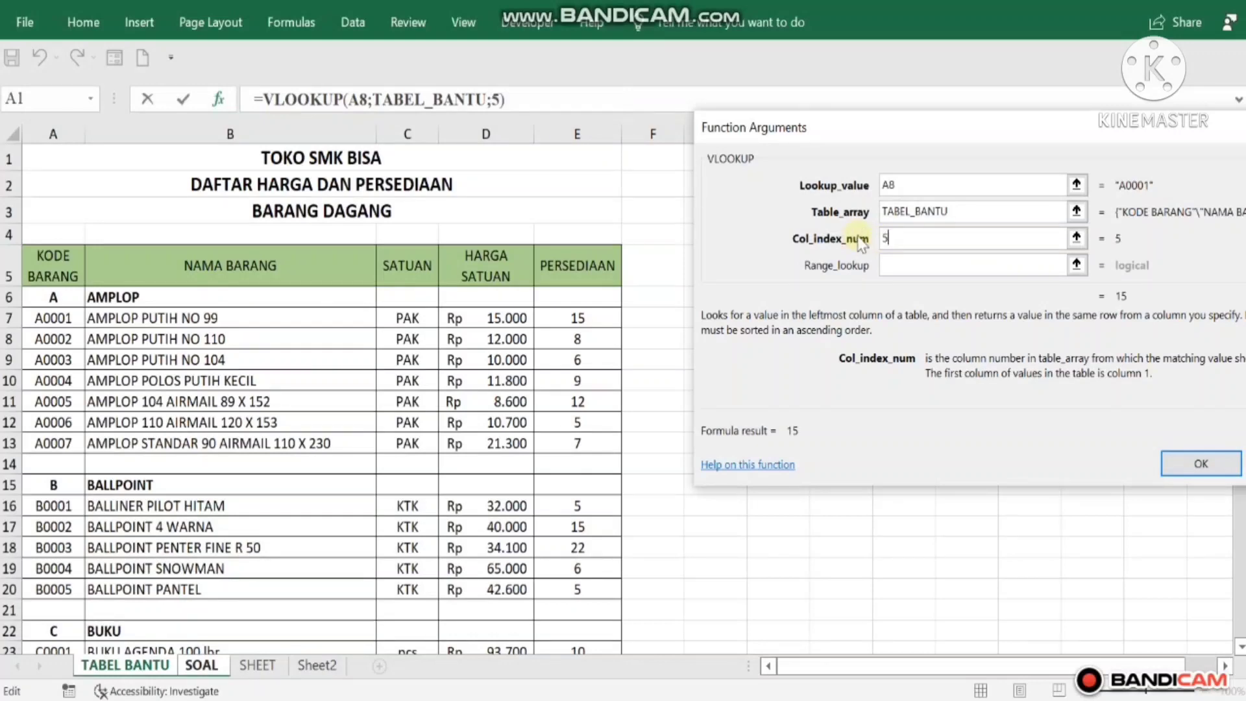
left_click(886, 265)
type("FALSE")
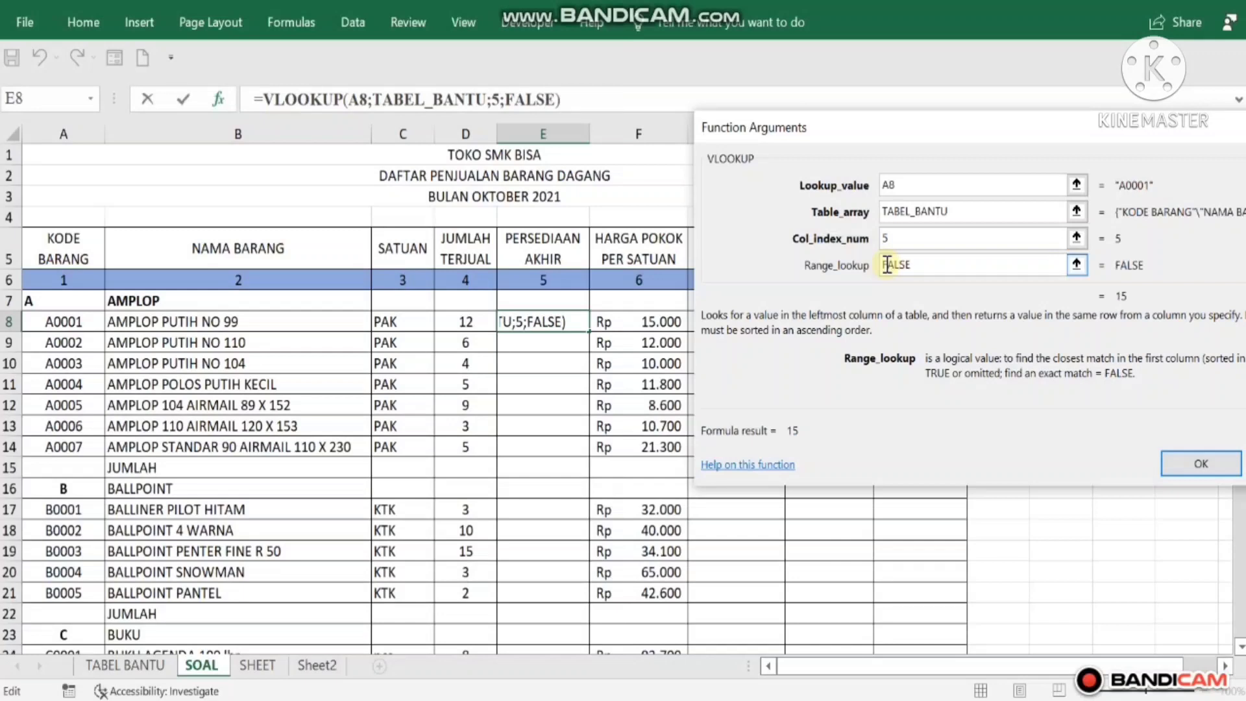
key("Return")
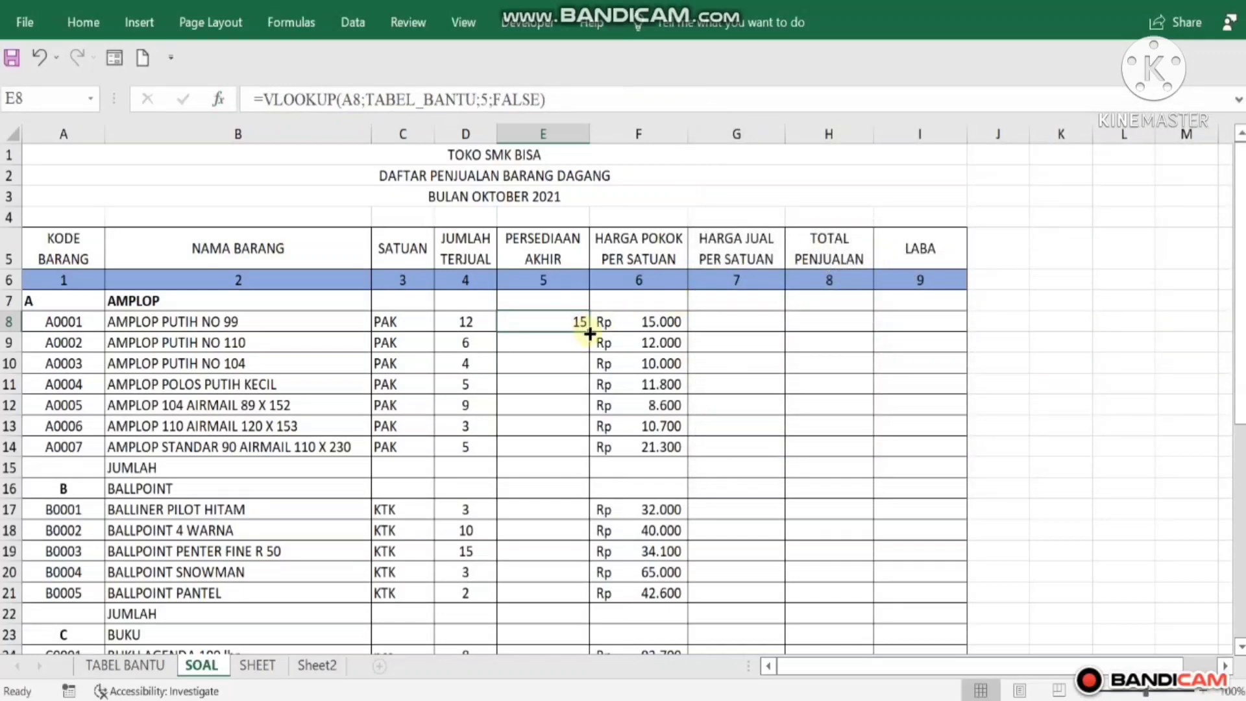
left_click_drag(584, 330, 580, 574)
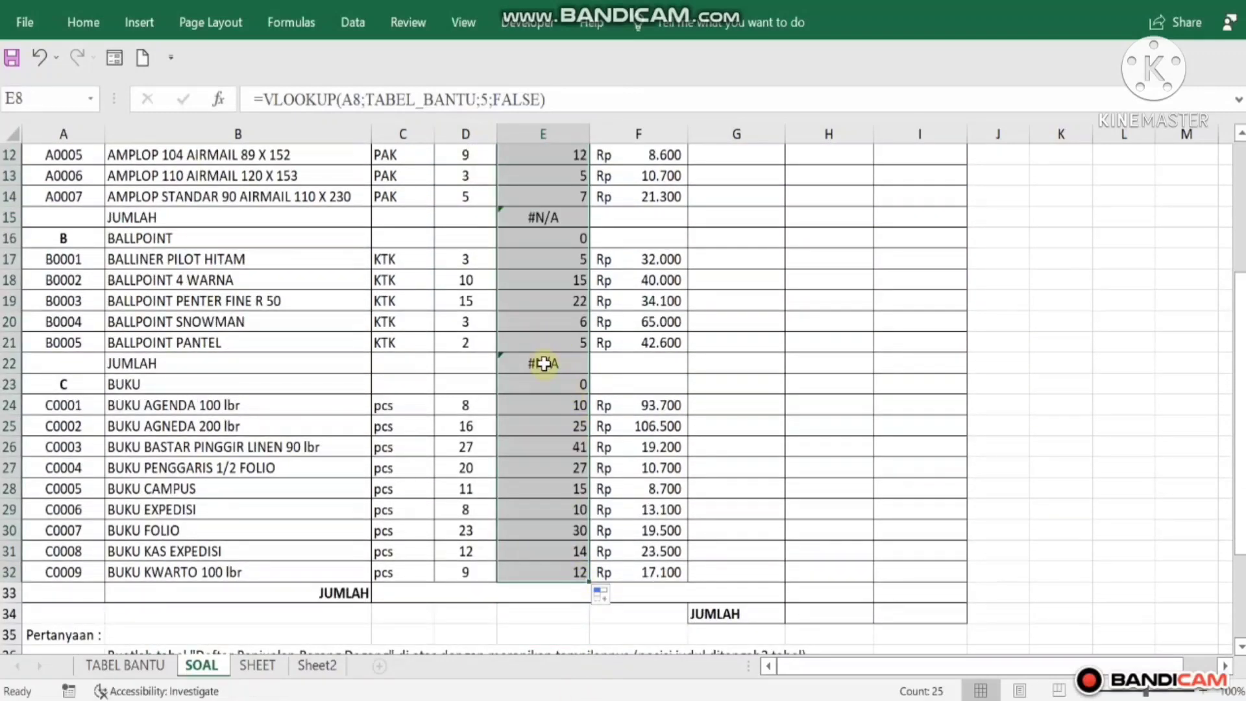
- Clear the filled formulas from the subtotal and group heading cells E22:E23 and E15:E16 in the PERSEDIAAN AKHIR column
left_click_drag(543, 363, 548, 378)
key("Delete")
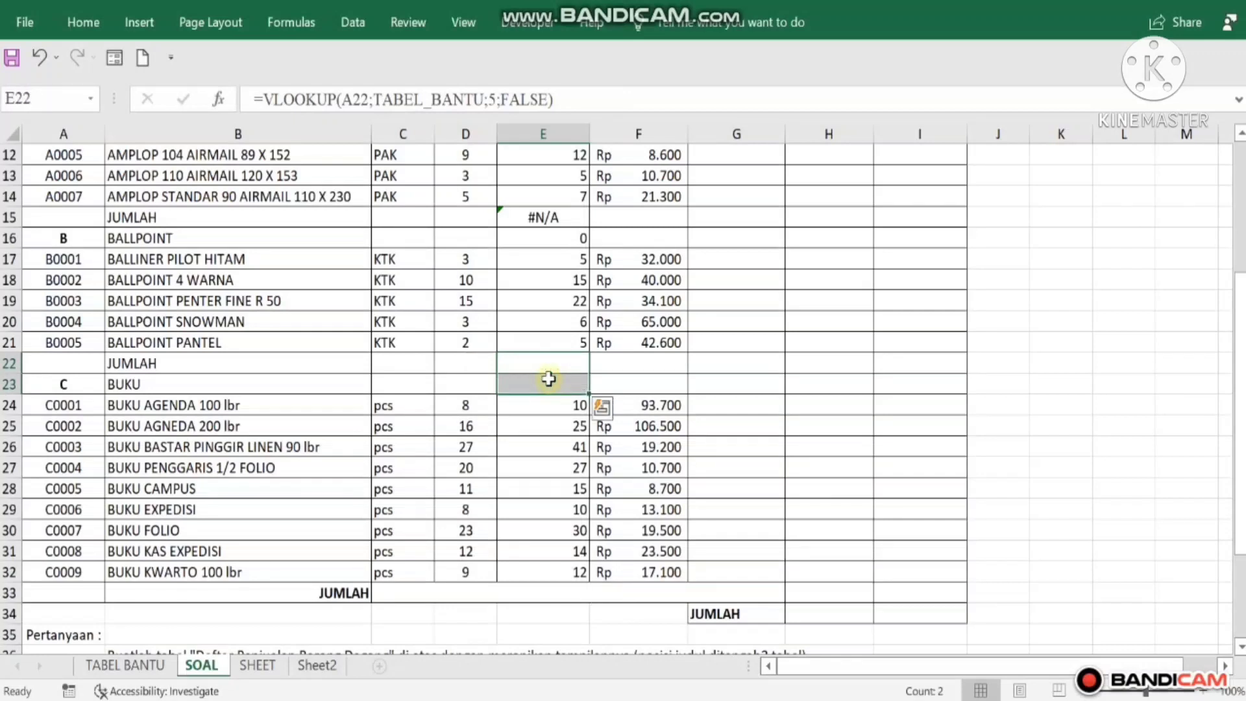
left_click_drag(545, 217, 546, 236)
key("Delete")
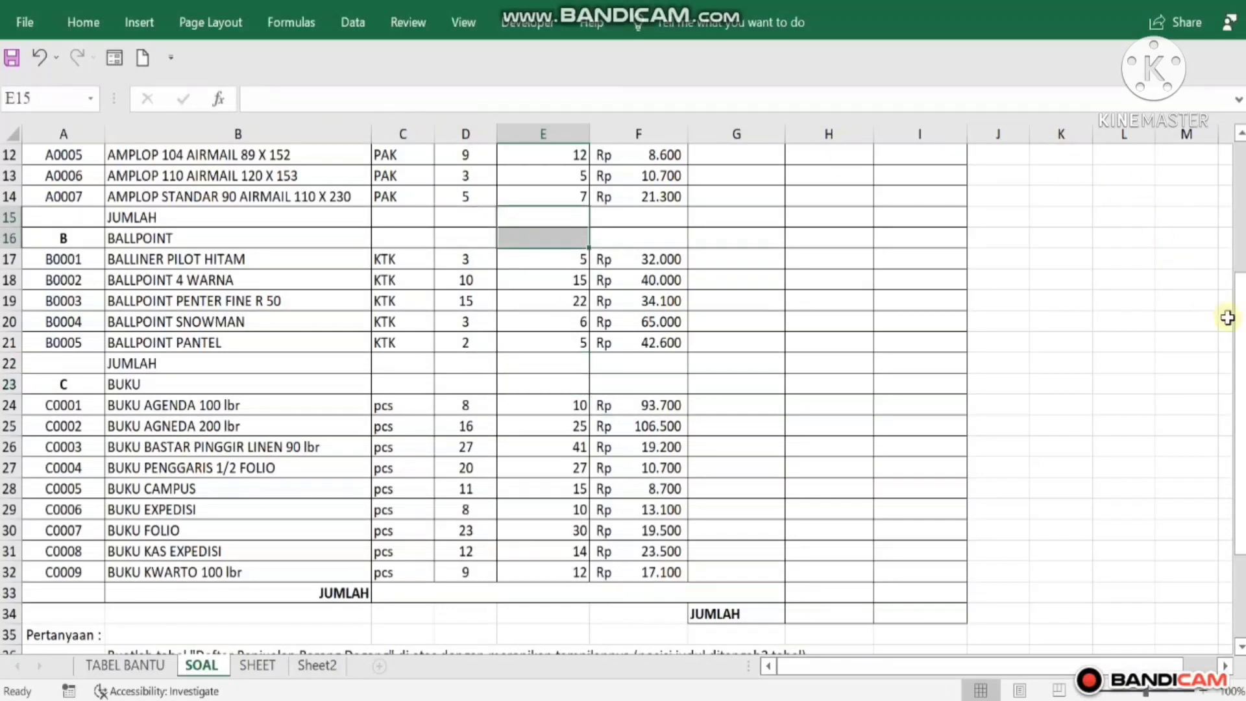
- Extend the VLOOKUP formula in E8 to subtract the quantity sold in D8, giving =VLOOKUP(A8;TABEL_BANTU;5;FALSE)-D8
left_click_drag(1239, 337, 1240, 246)
left_click(720, 279)
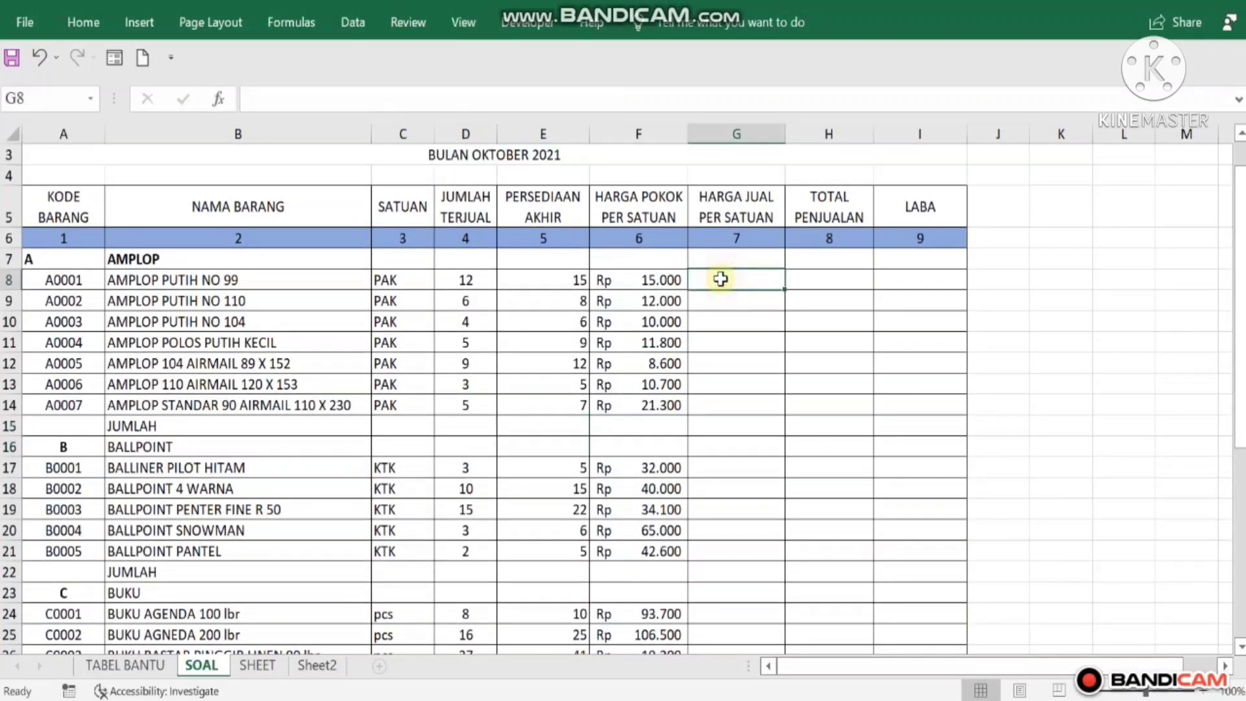
key("Left")
key("Left")
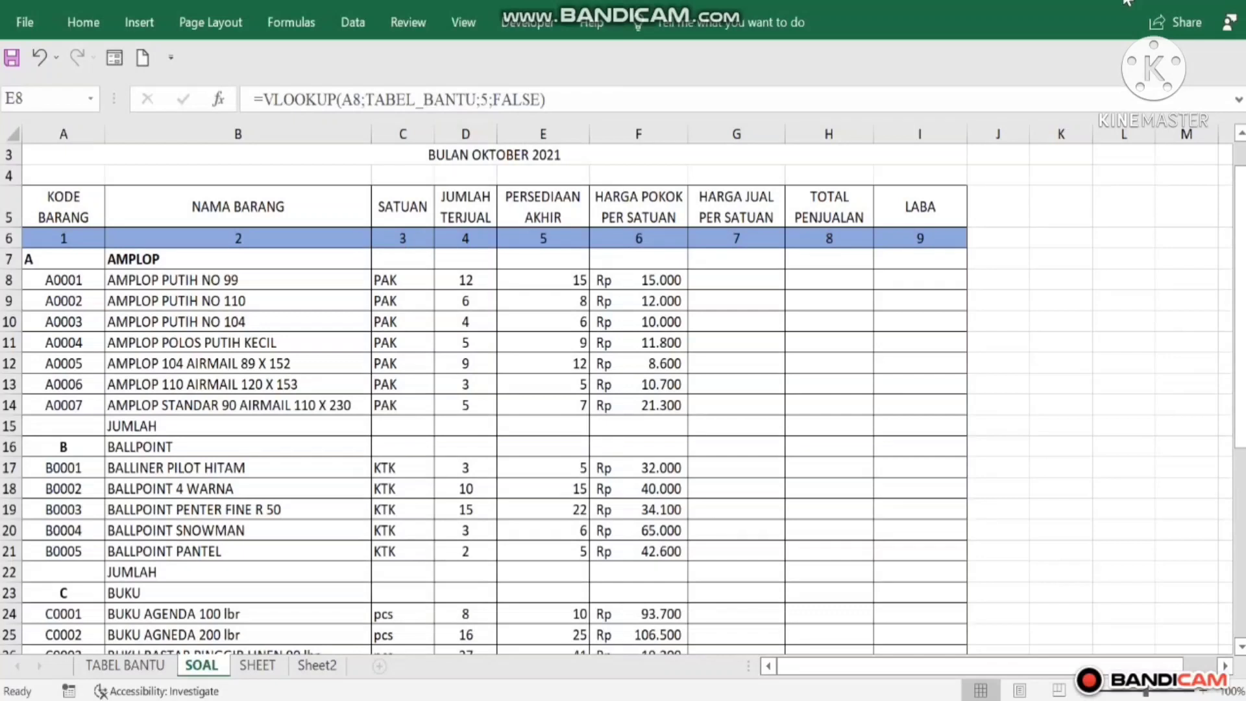
left_click(561, 277)
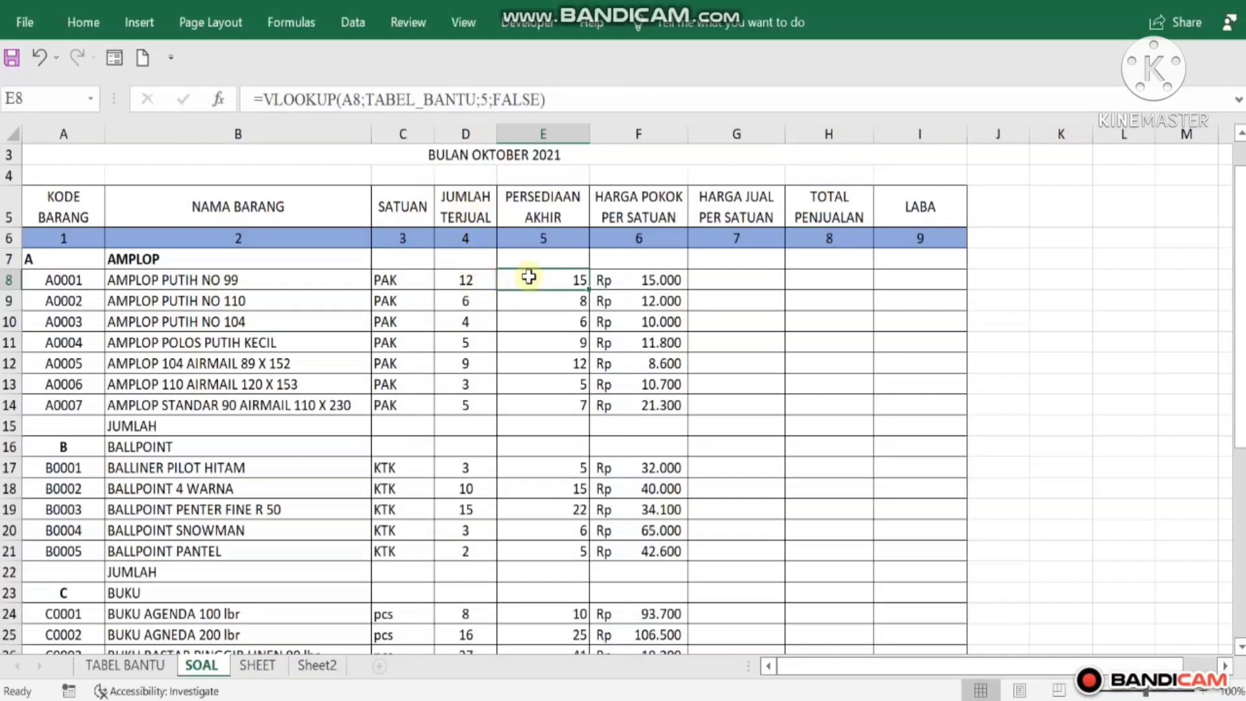
left_click(553, 99)
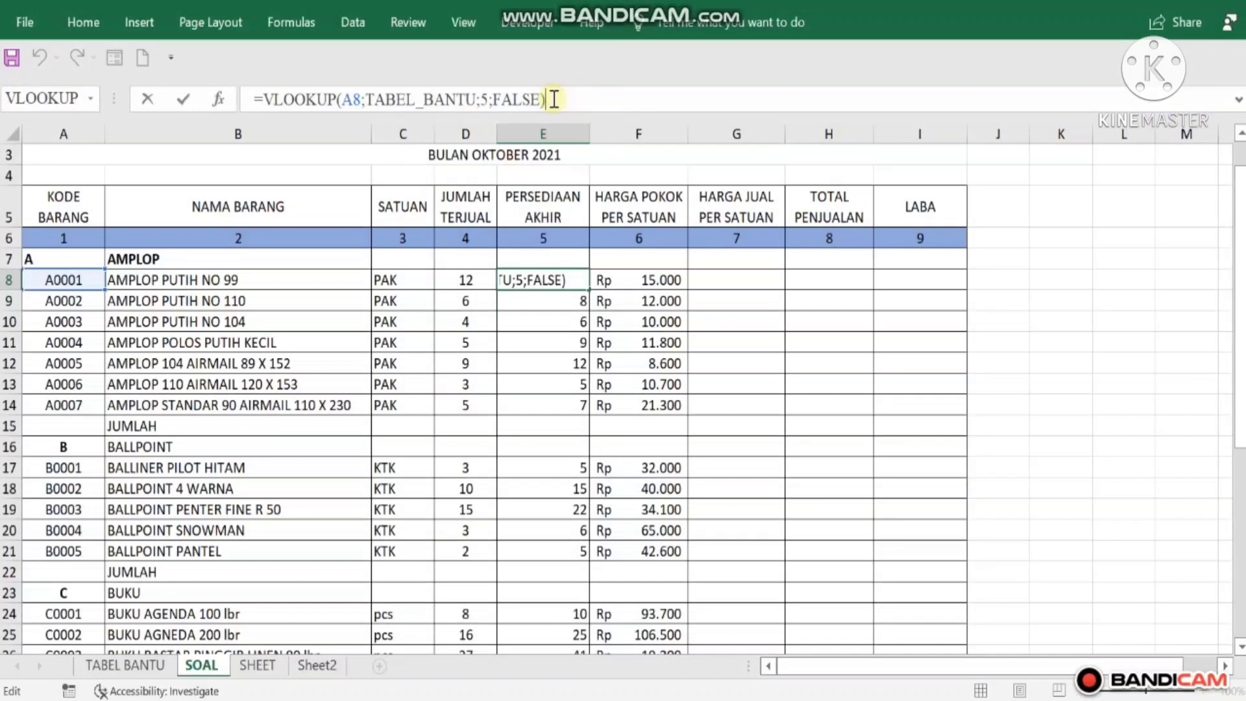
type("-")
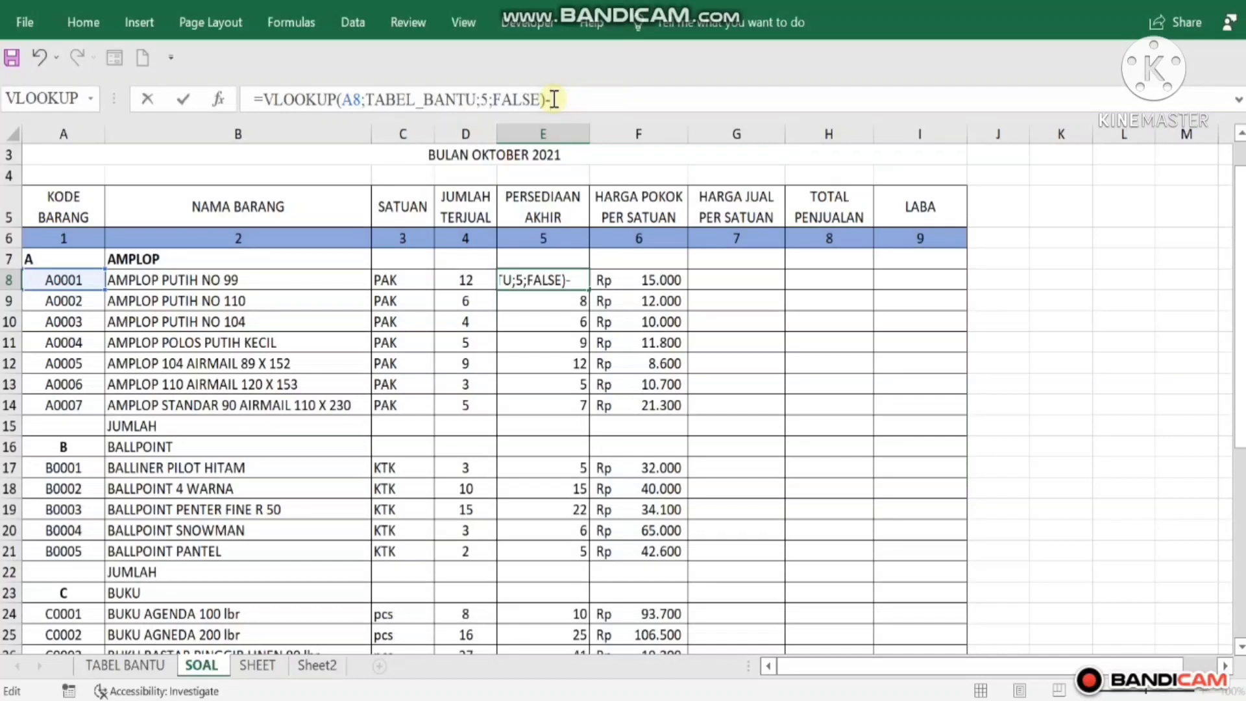
left_click(476, 281)
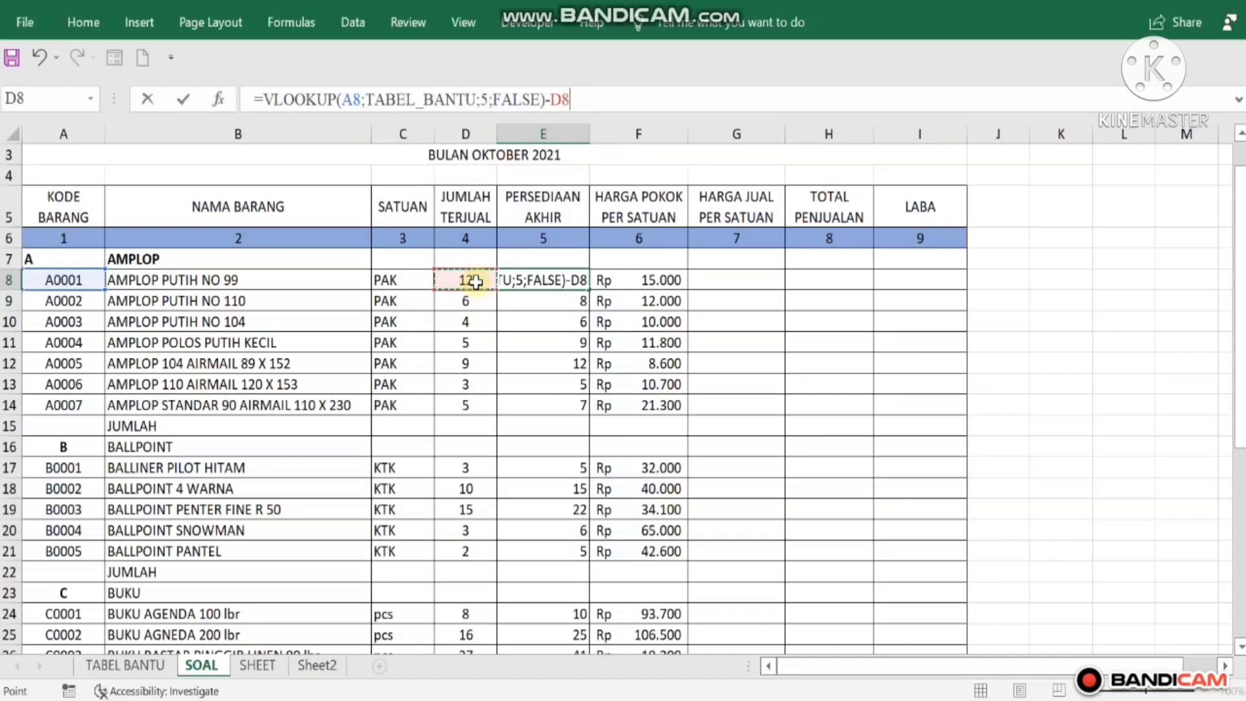
key("Return")
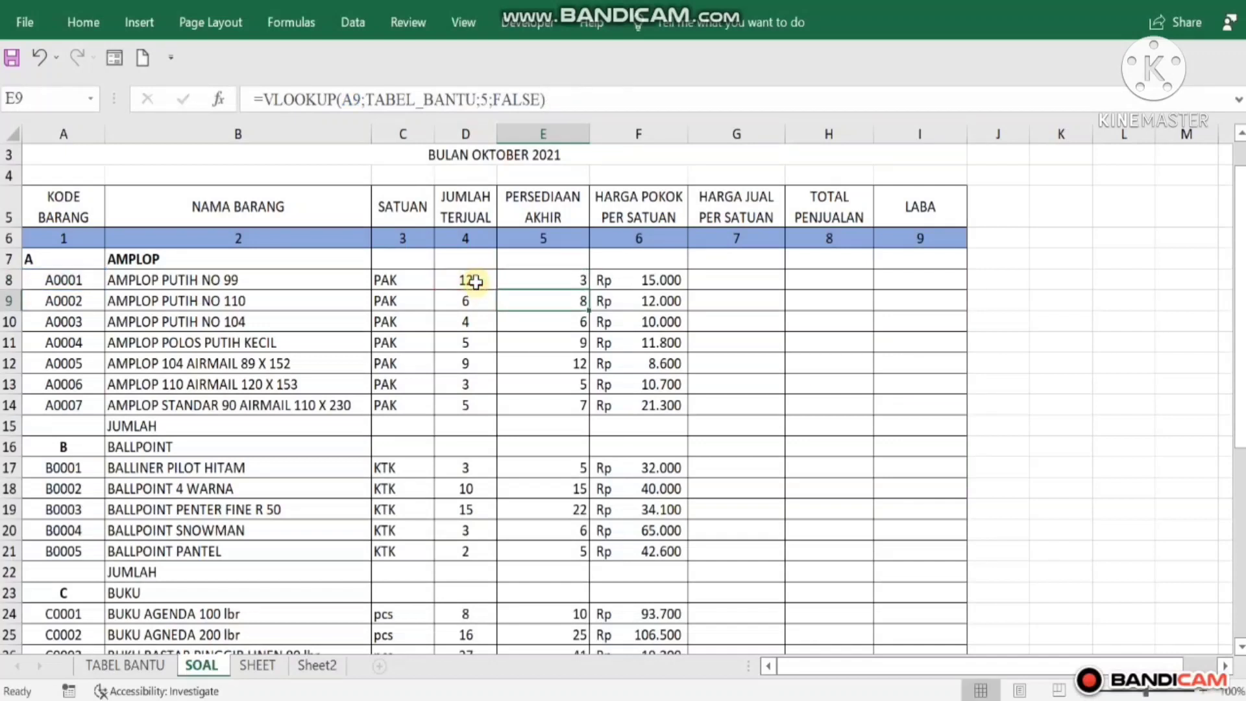
- Fill the E8 formula down to E32 and clear it from the subtotal and group heading cells E22:E23 and E15:E16
left_click(562, 279)
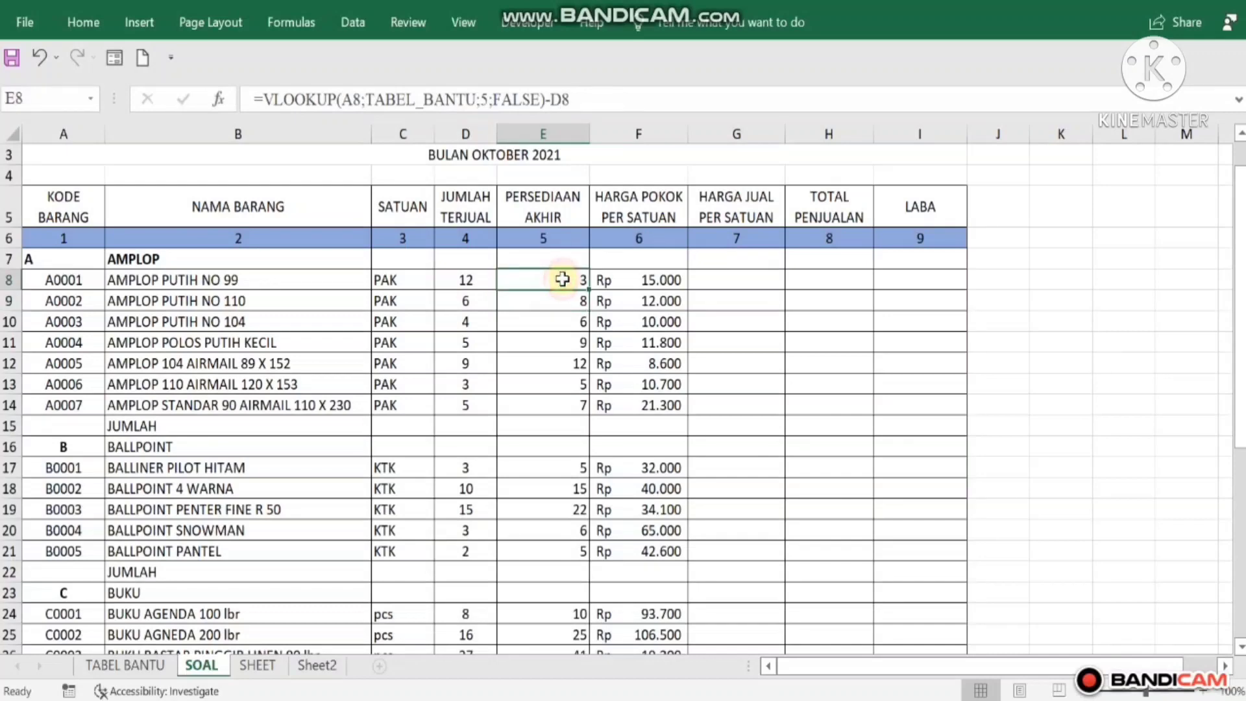
left_click_drag(589, 290, 566, 576)
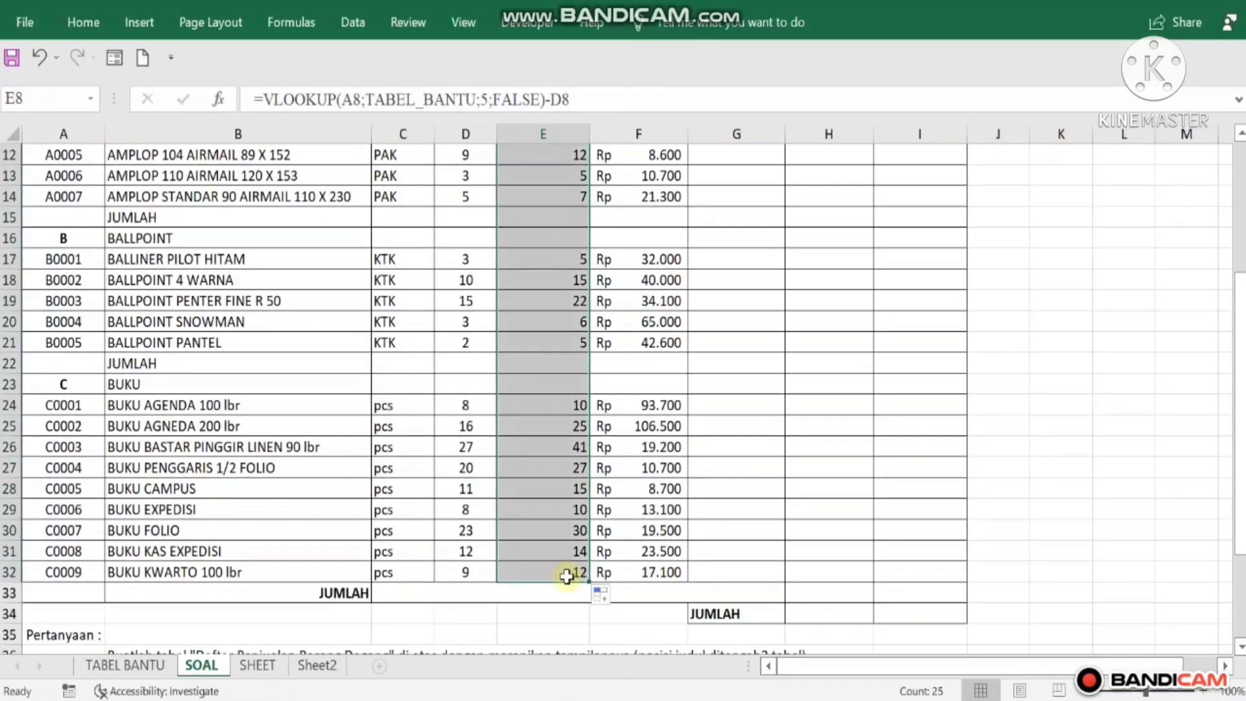
left_click_drag(553, 364, 553, 378)
key("Delete")
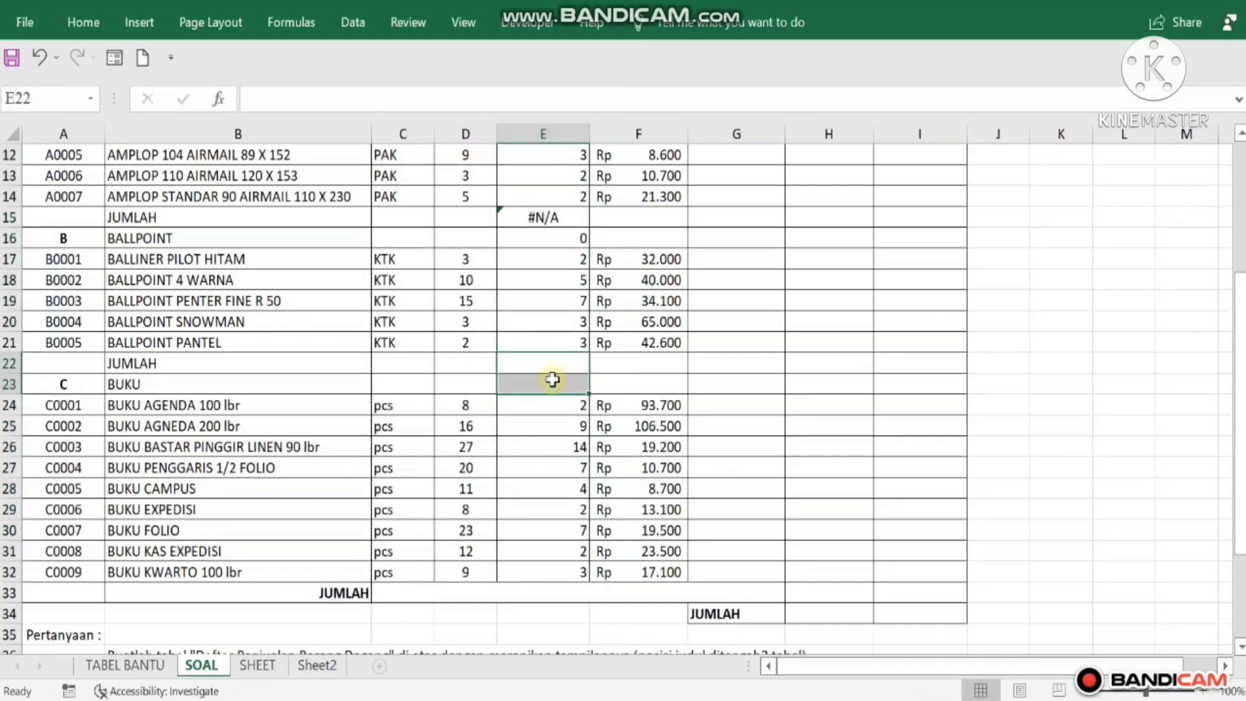
left_click_drag(558, 210, 557, 239)
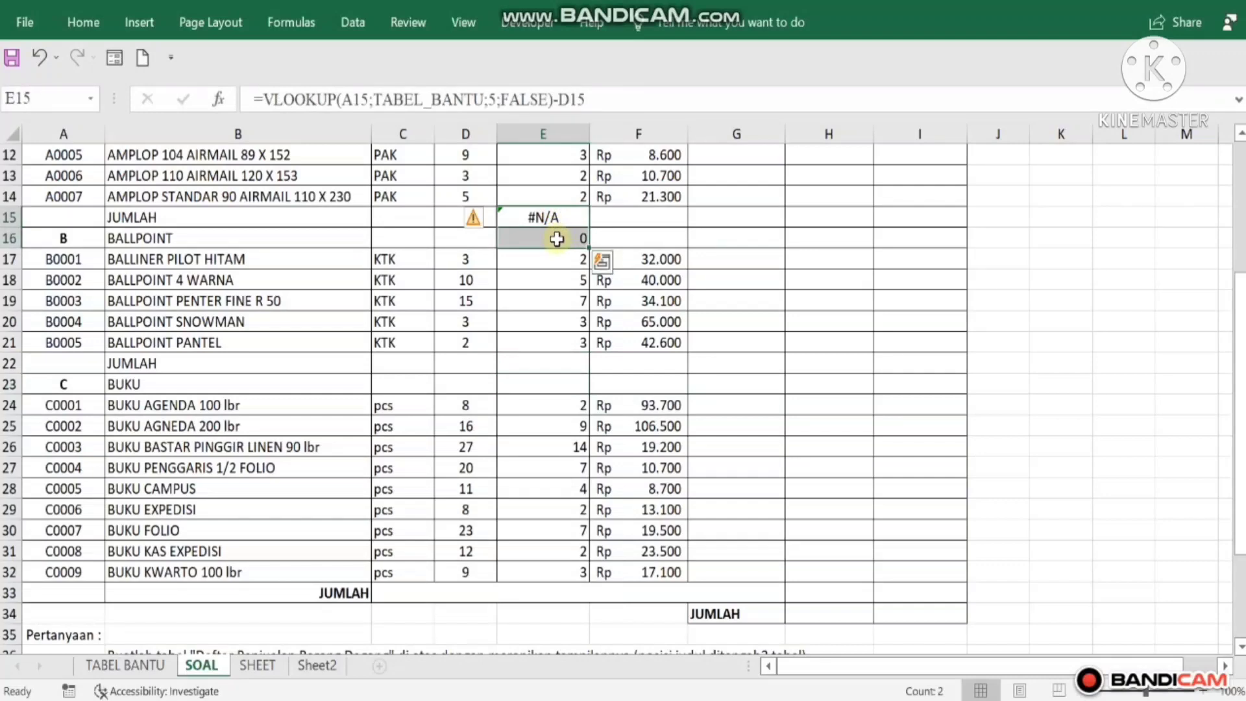
key("Delete")
- Colour the column 5 instruction in B39 red to mark it as done, and select the next instruction in B40
left_click_drag(1239, 315, 1239, 219)
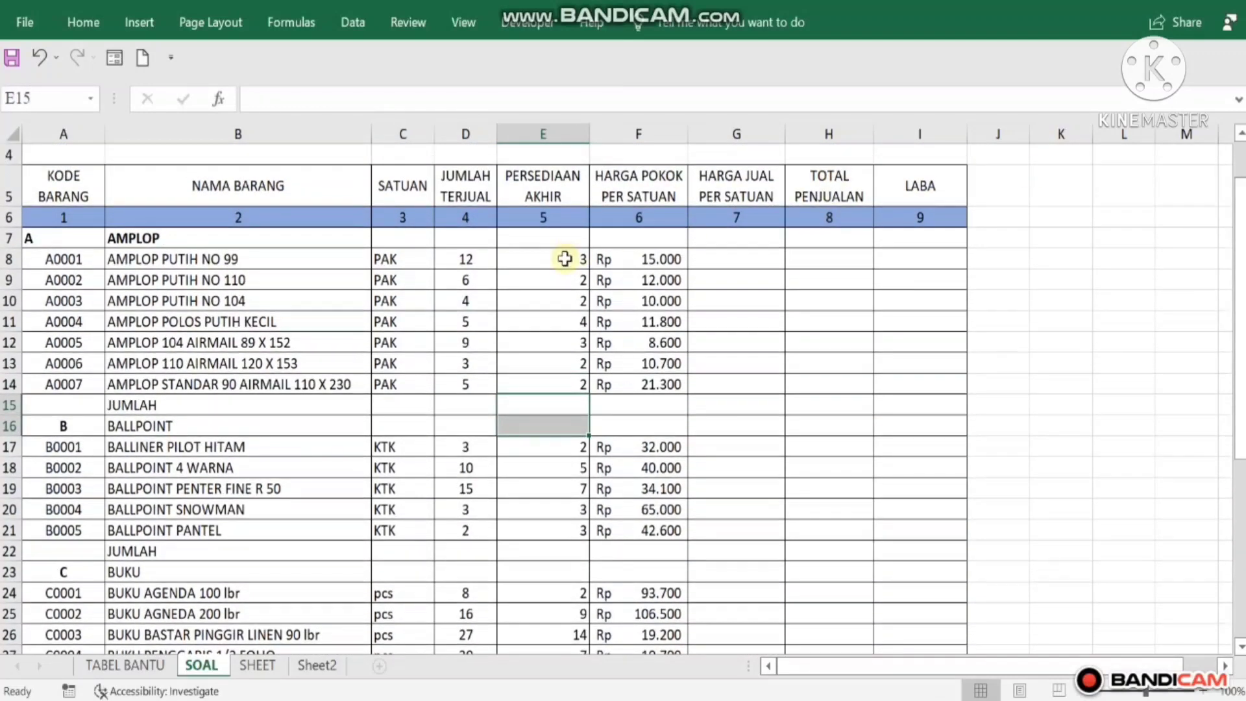
left_click(564, 258)
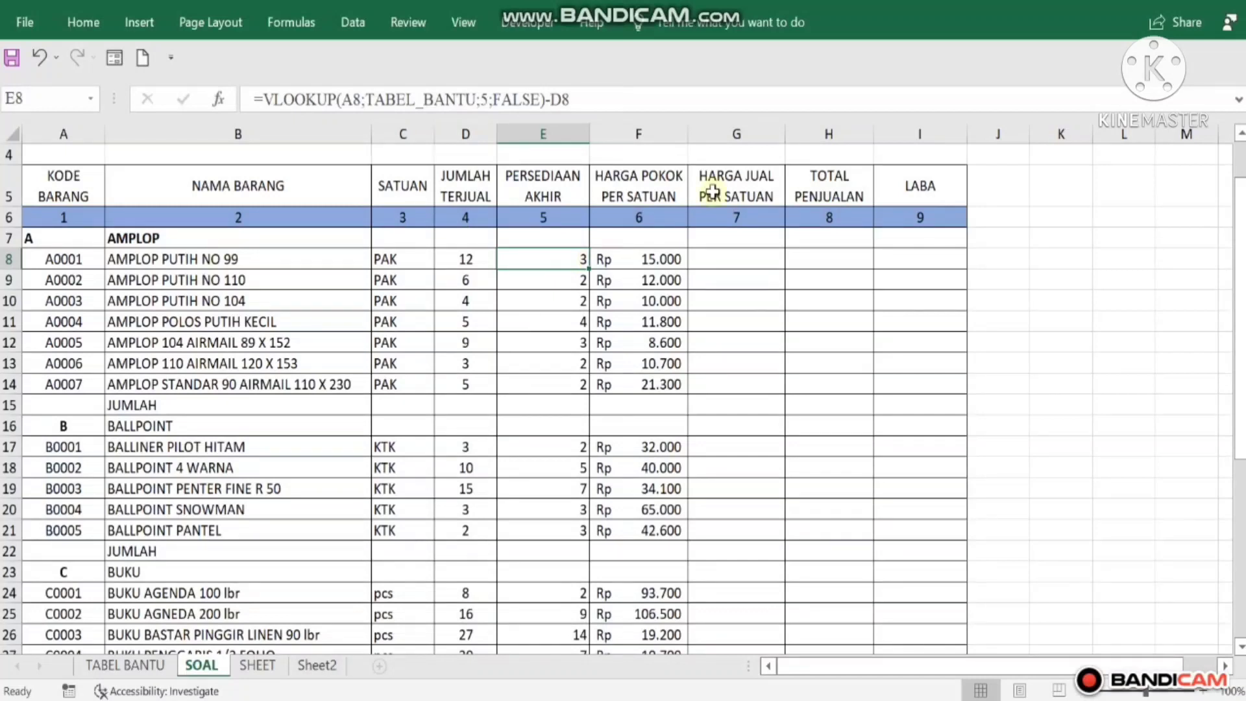
left_click(1132, 2)
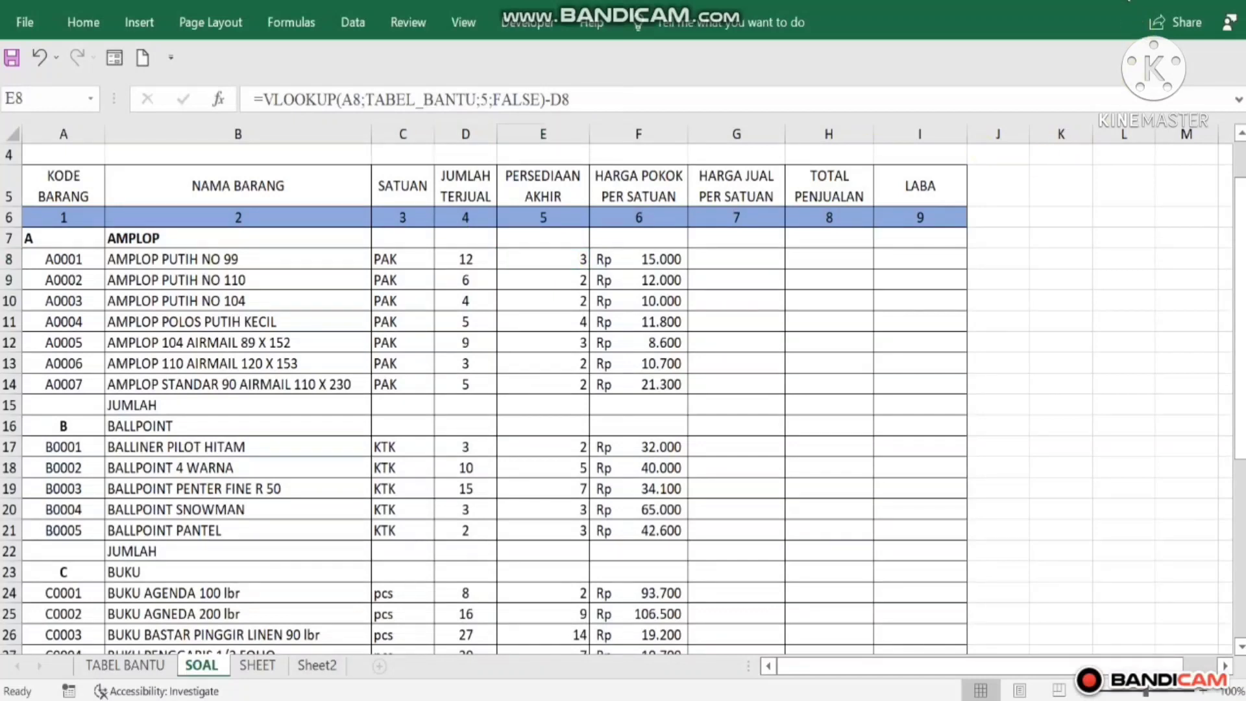
left_click(1240, 217)
left_click(1242, 483)
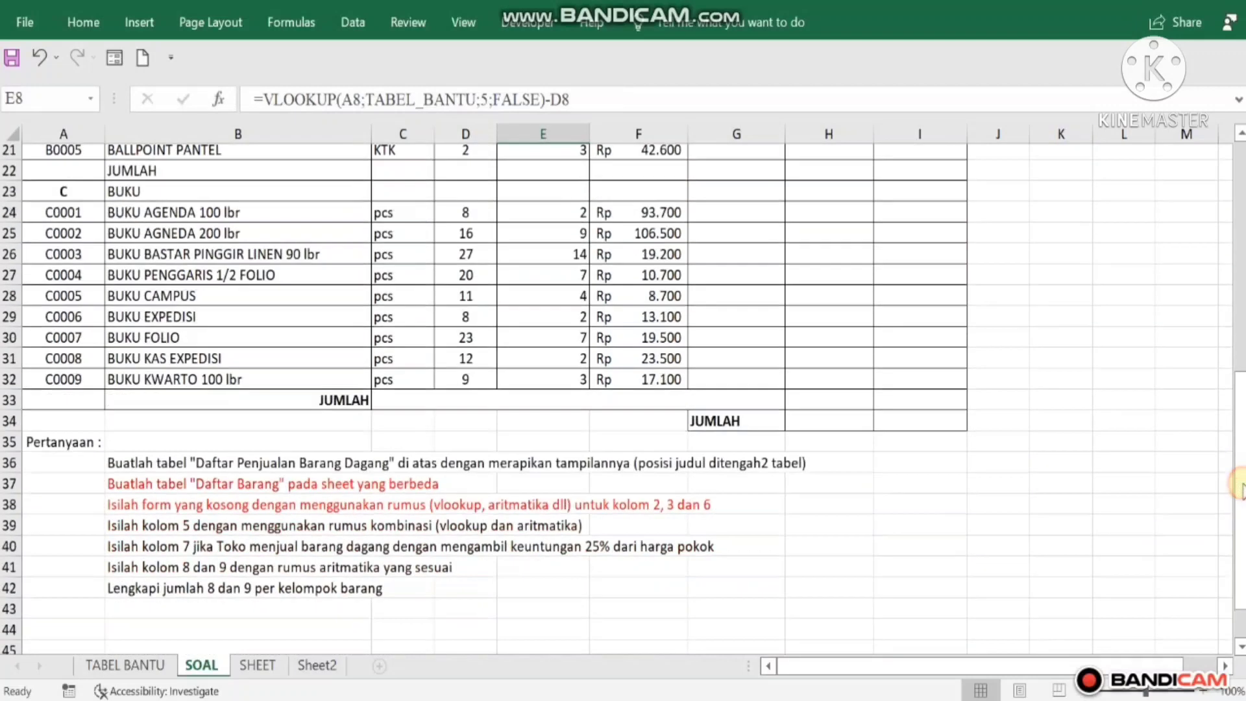
scroll(1240, 484, "down", 2)
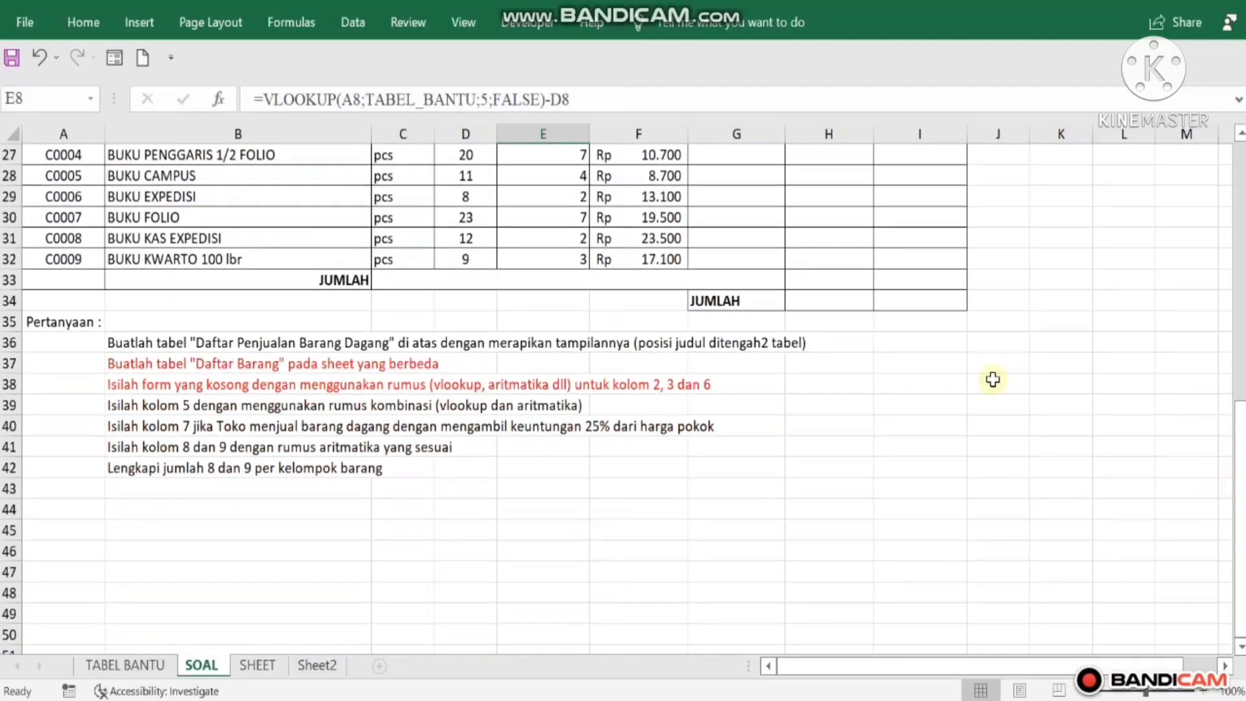
left_click(121, 412)
left_click(83, 22)
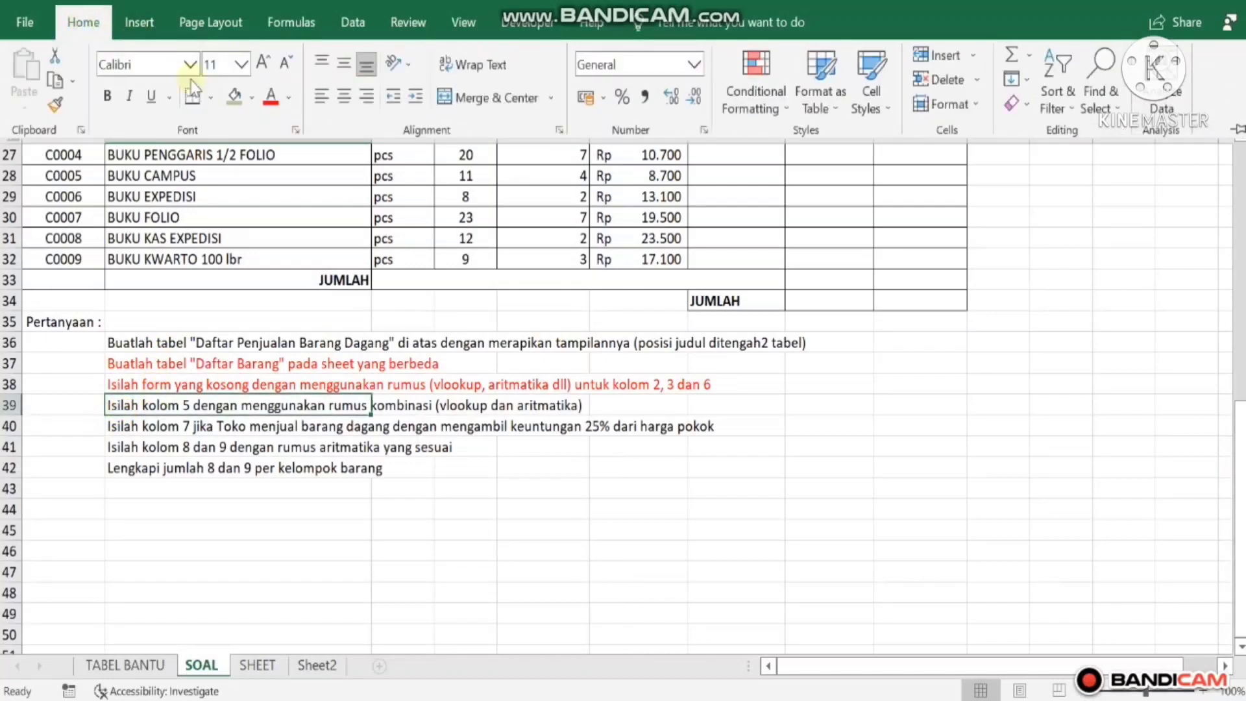
left_click(269, 97)
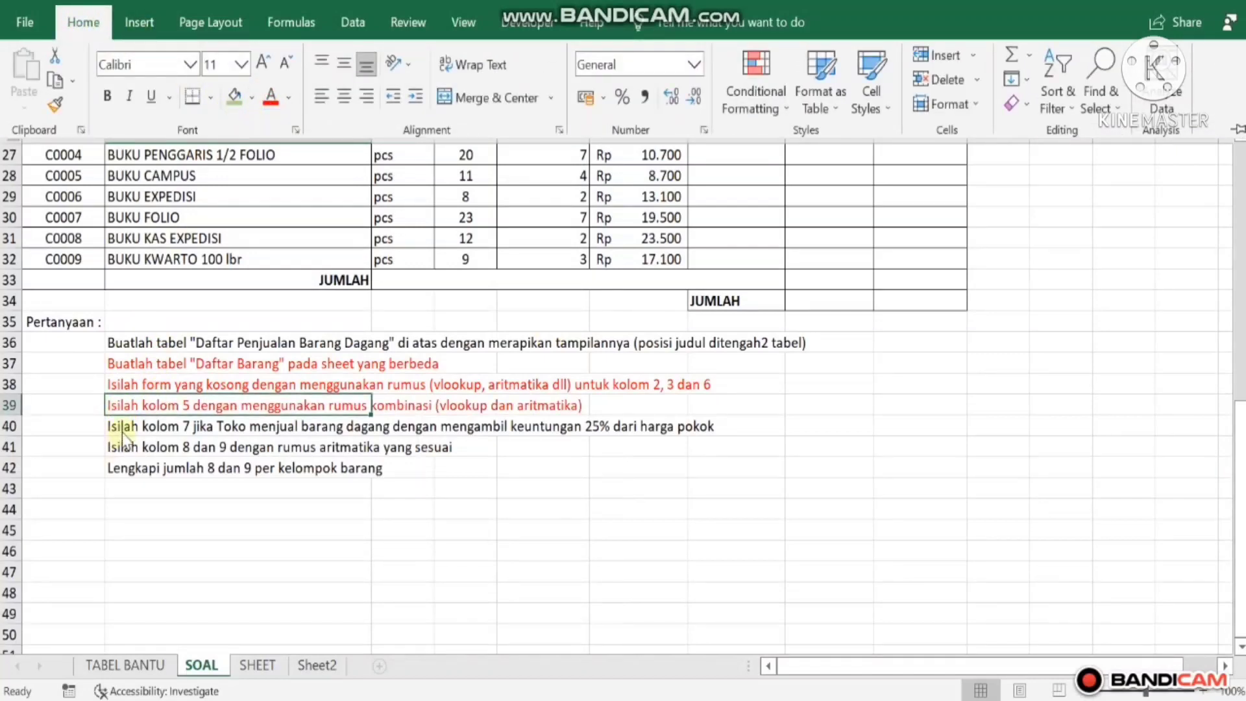
left_click(121, 433)
left_click(121, 428)
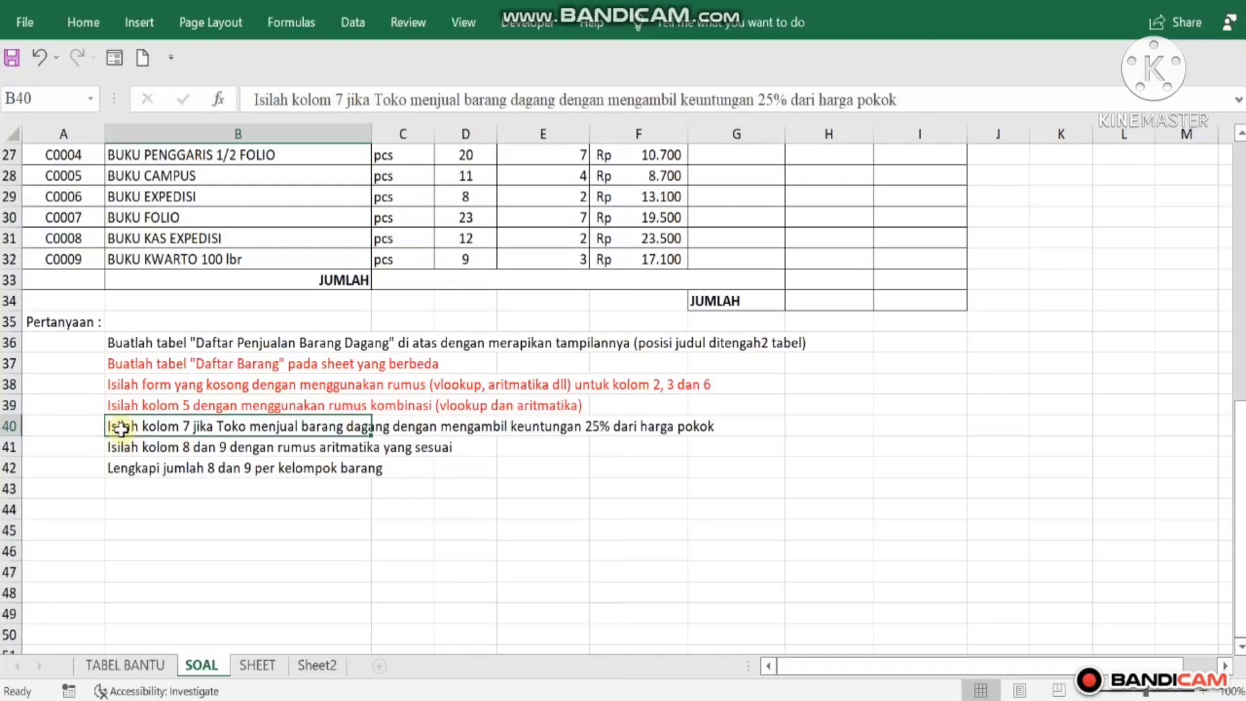
- Enter the formula =(25%*F8)+F8 in G8 to calculate the HARGA JUAL PER SATUAN with a 25% profit
left_click(1241, 184)
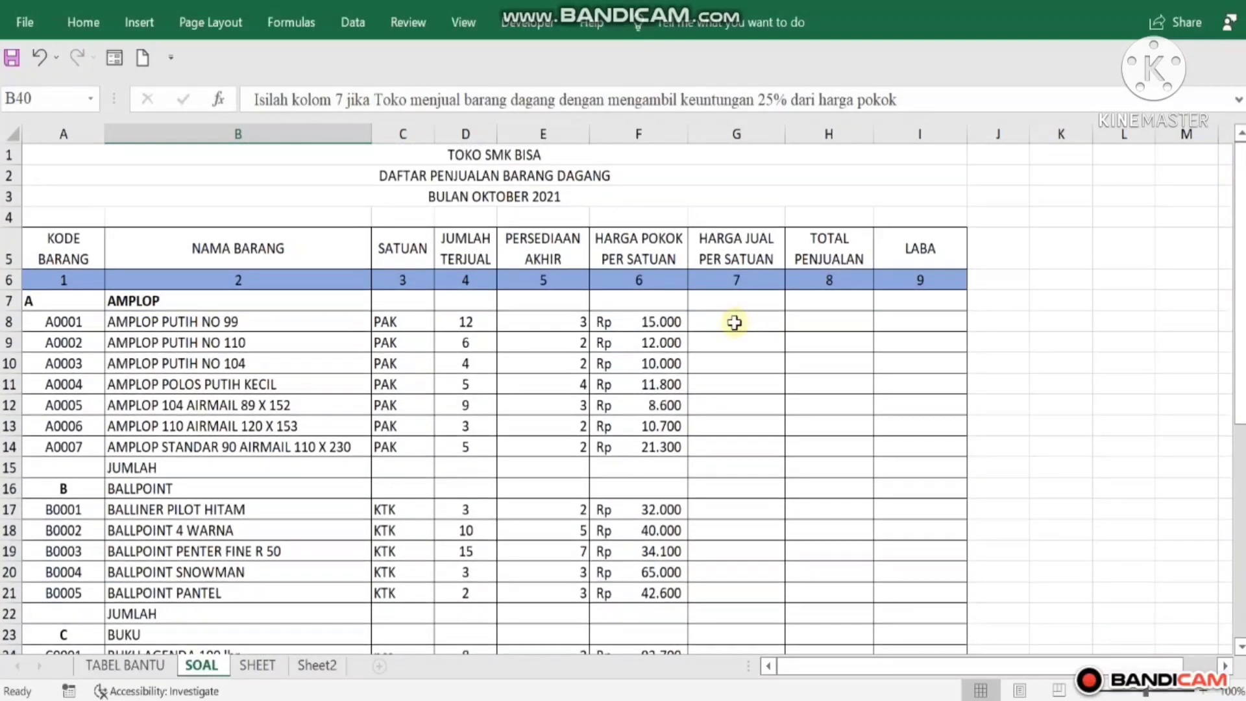
left_click(733, 322)
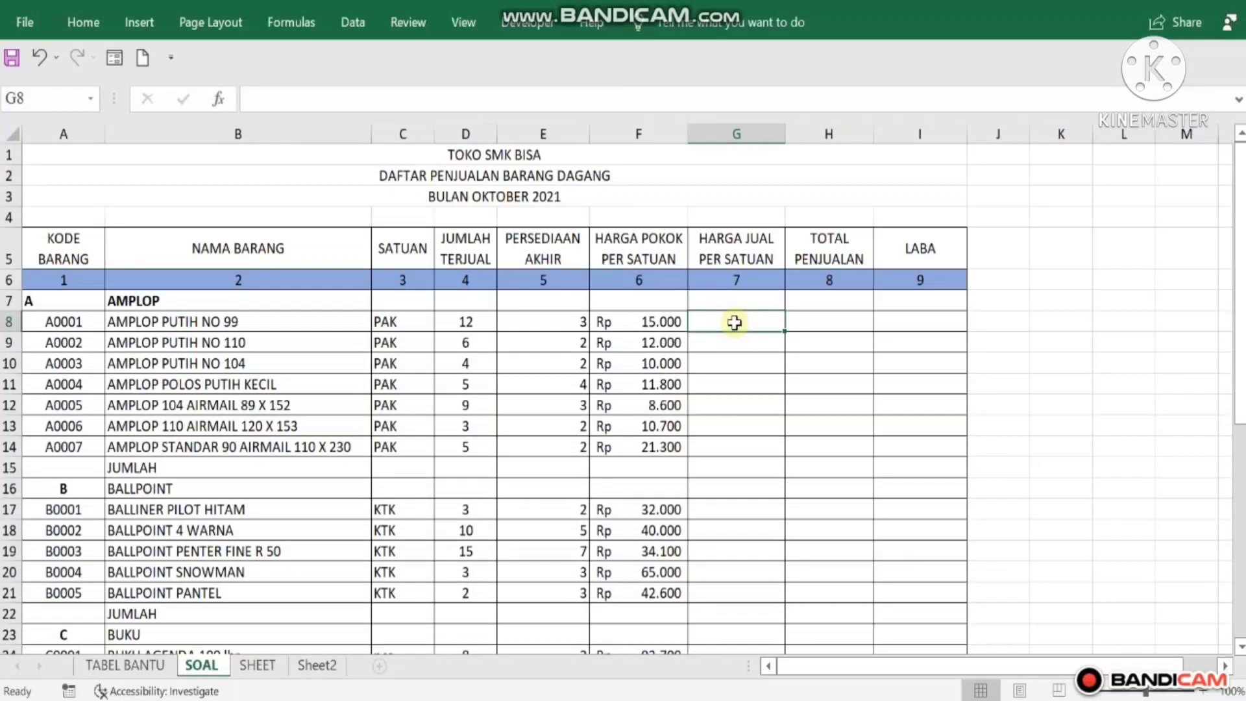
type("=")
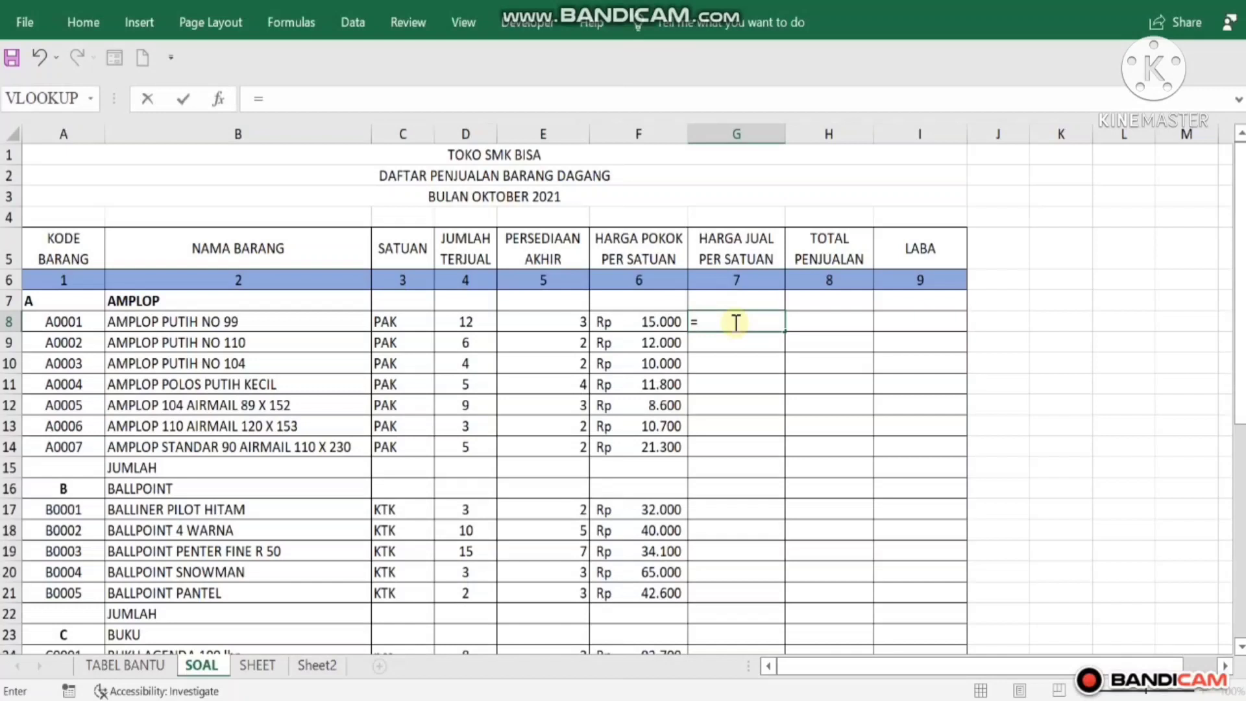
type("(25%*")
left_click(671, 323)
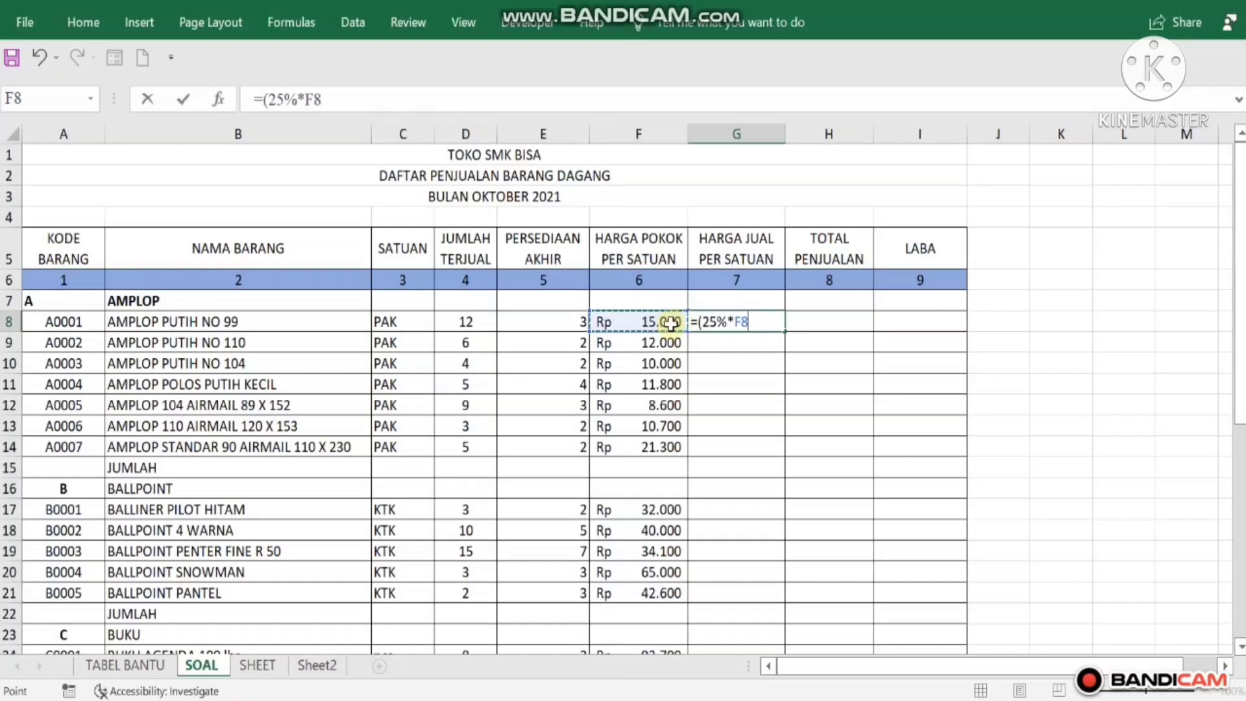
type(")+")
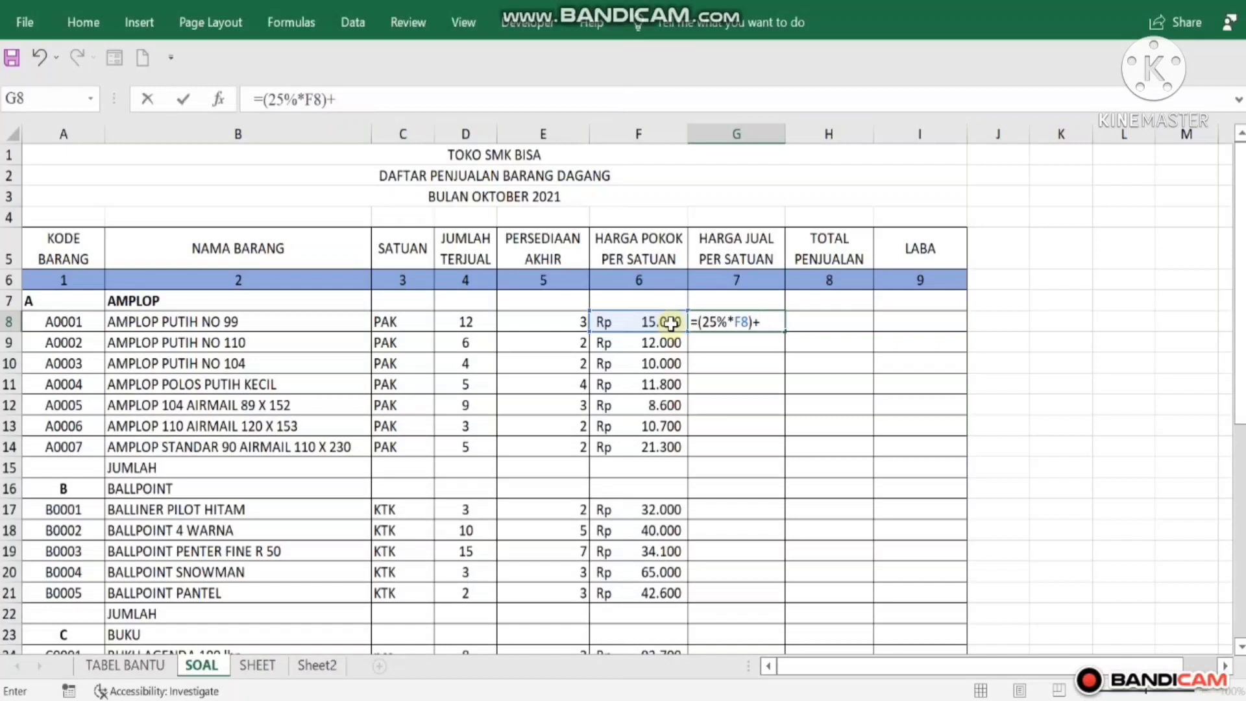
left_click(670, 323)
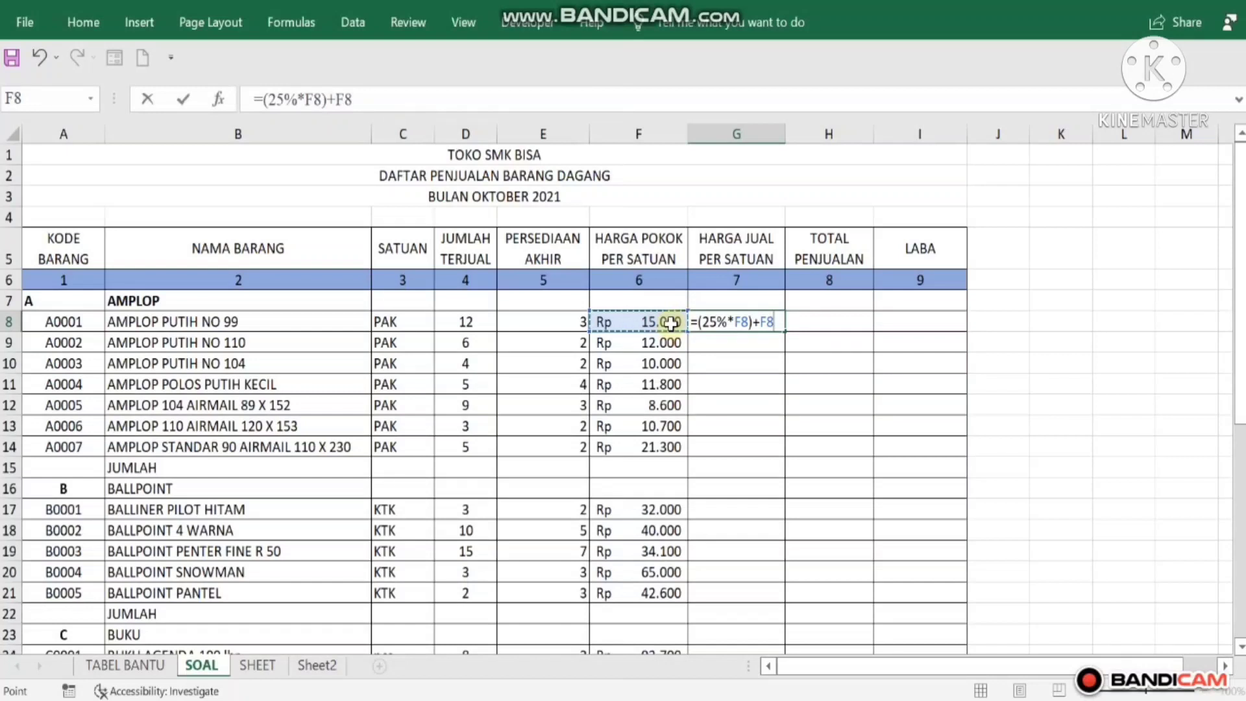
key("Return")
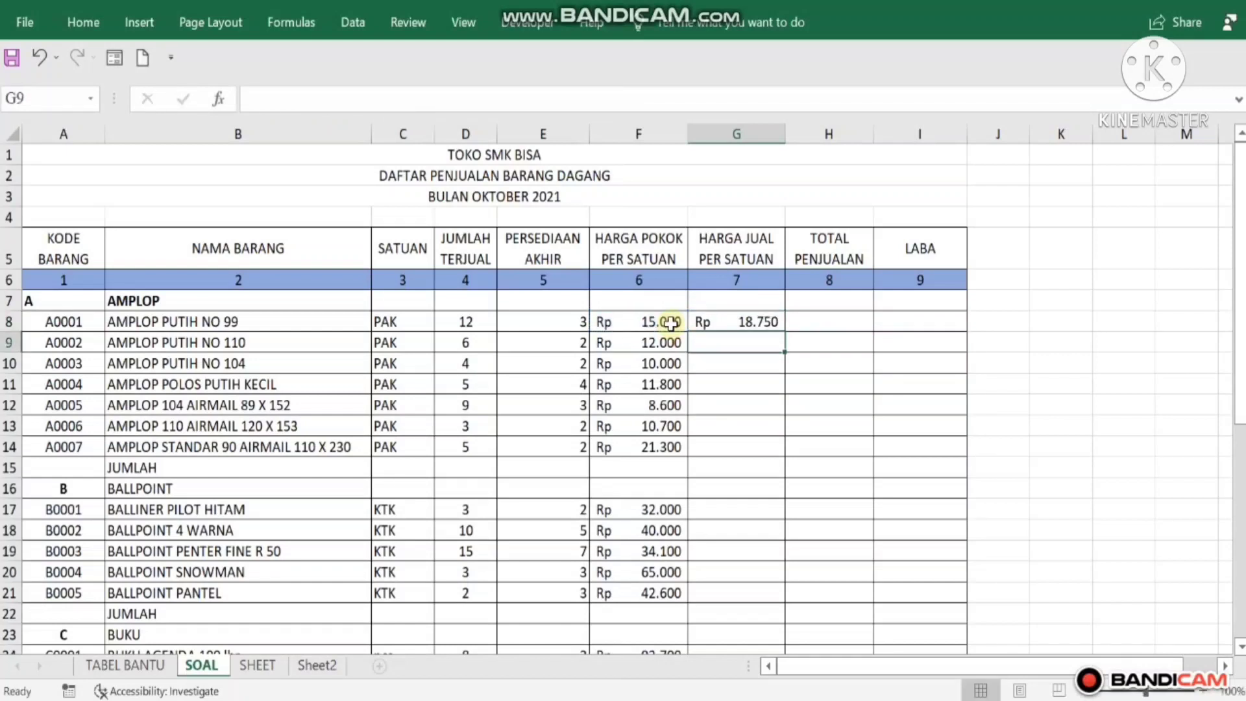
- Fill the G8 formula down to G32 and clear it from the subtotal and group heading cells G22:G23 and G15:G16
left_click(727, 321)
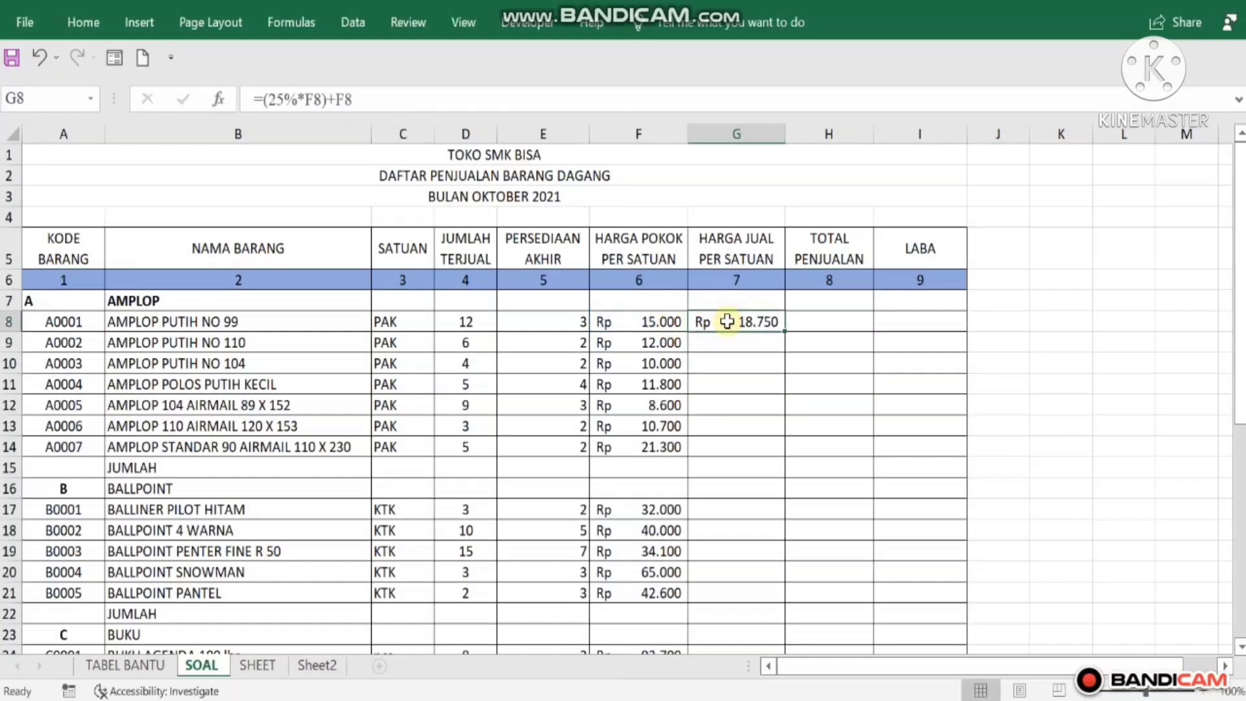
left_click_drag(784, 331, 744, 537)
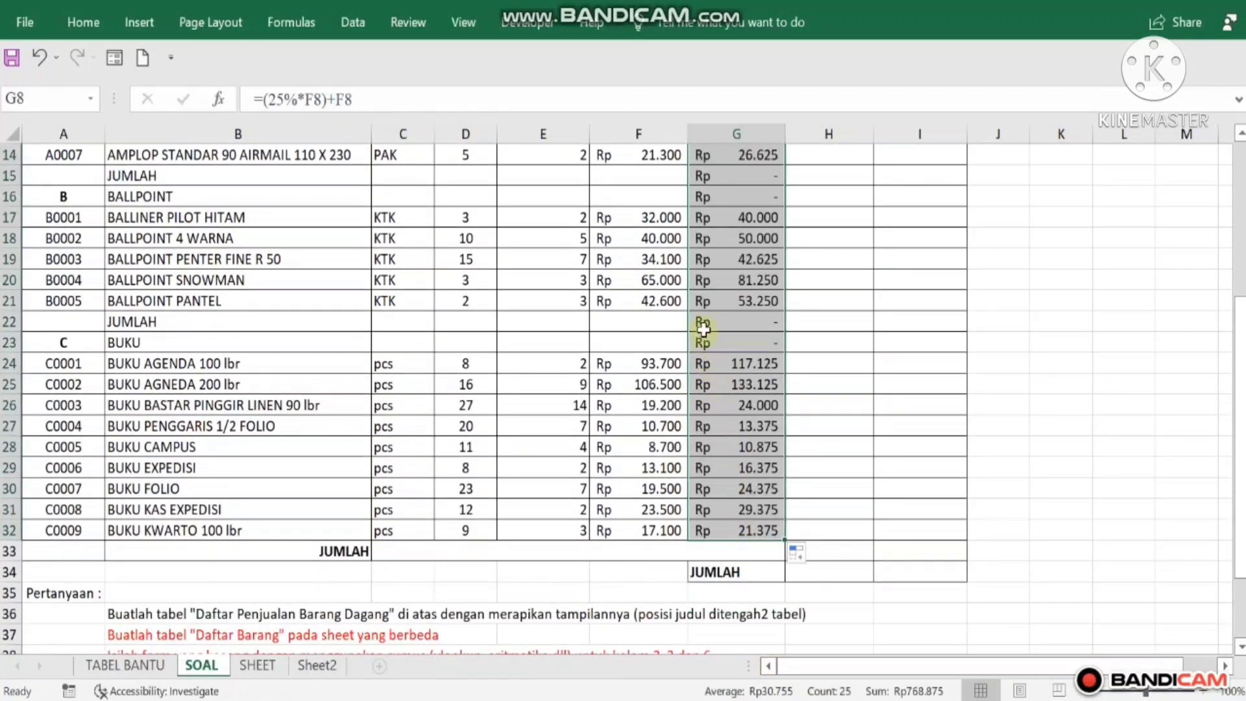
mouse_move(704, 326)
left_mouse_down()
mouse_move(706, 353)
mouse_move(712, 342)
left_mouse_up()
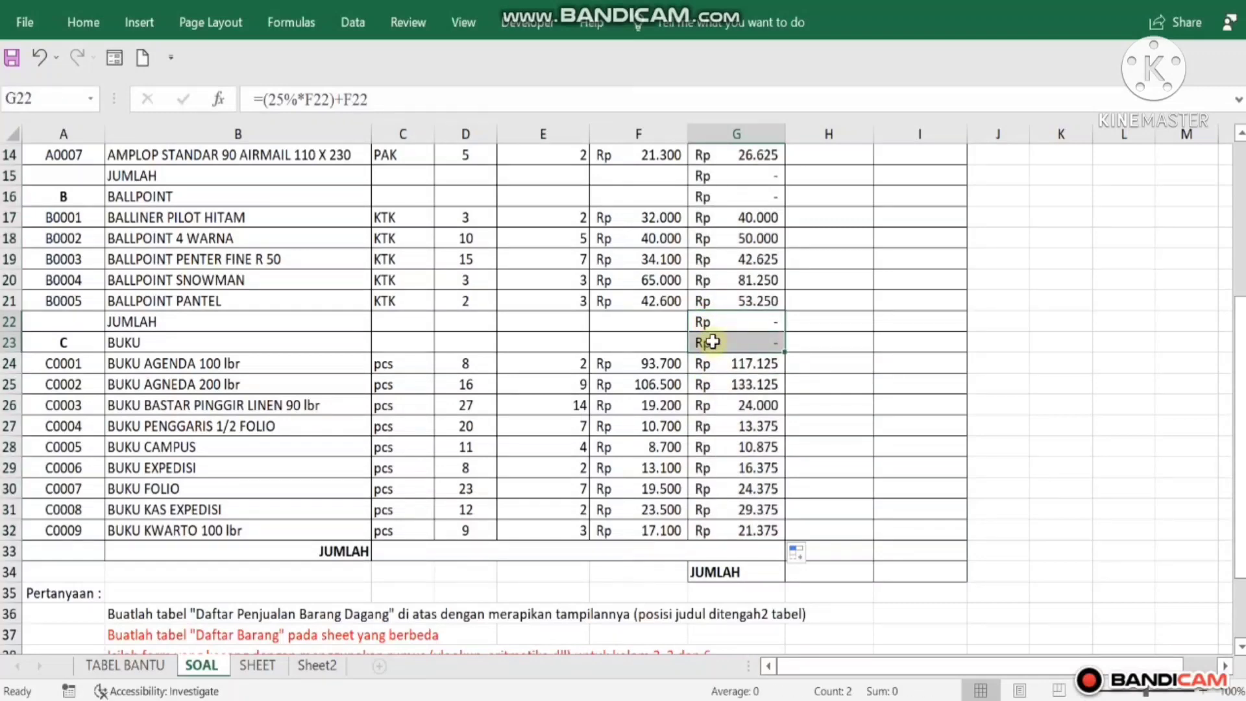
key("Delete")
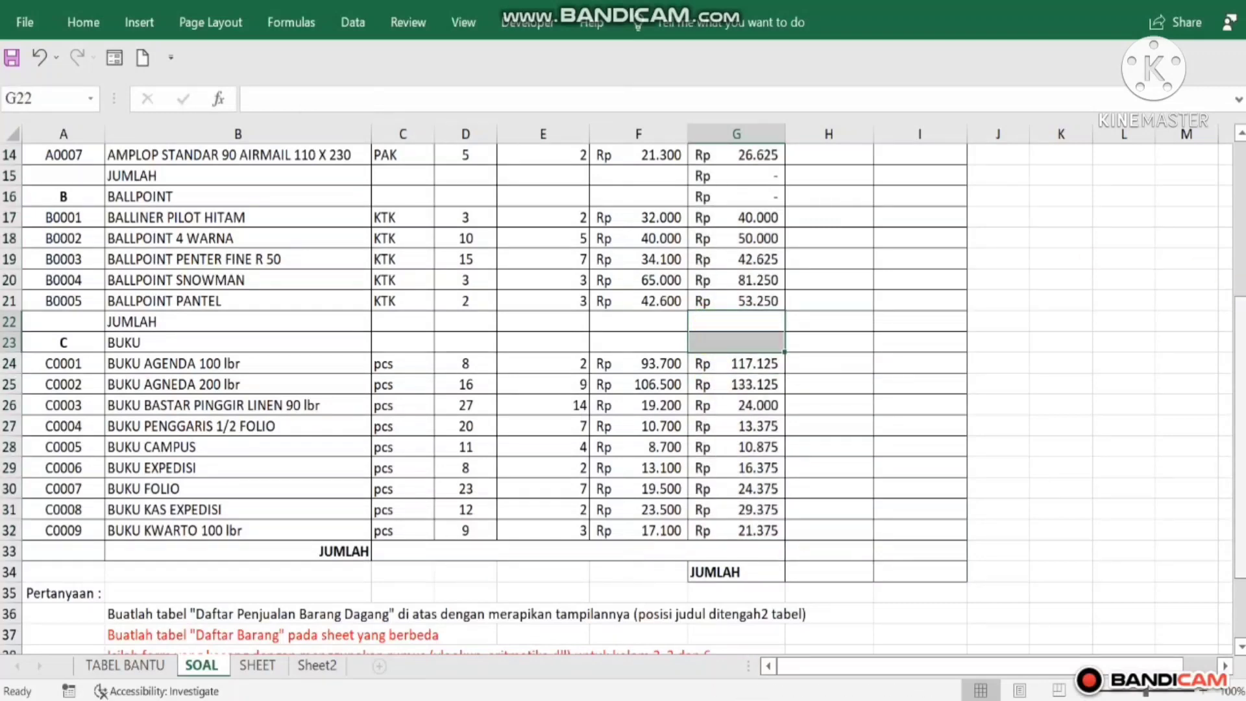
left_click_drag(1241, 320, 1240, 158)
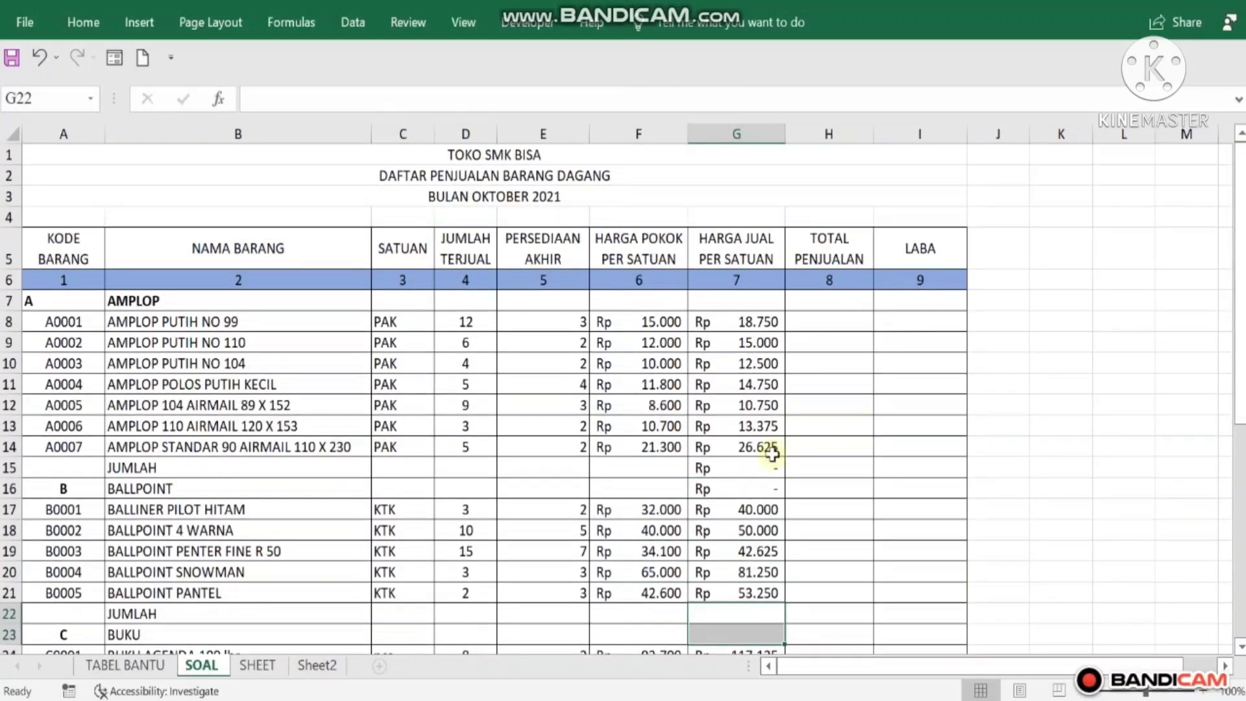
left_click_drag(743, 467, 739, 487)
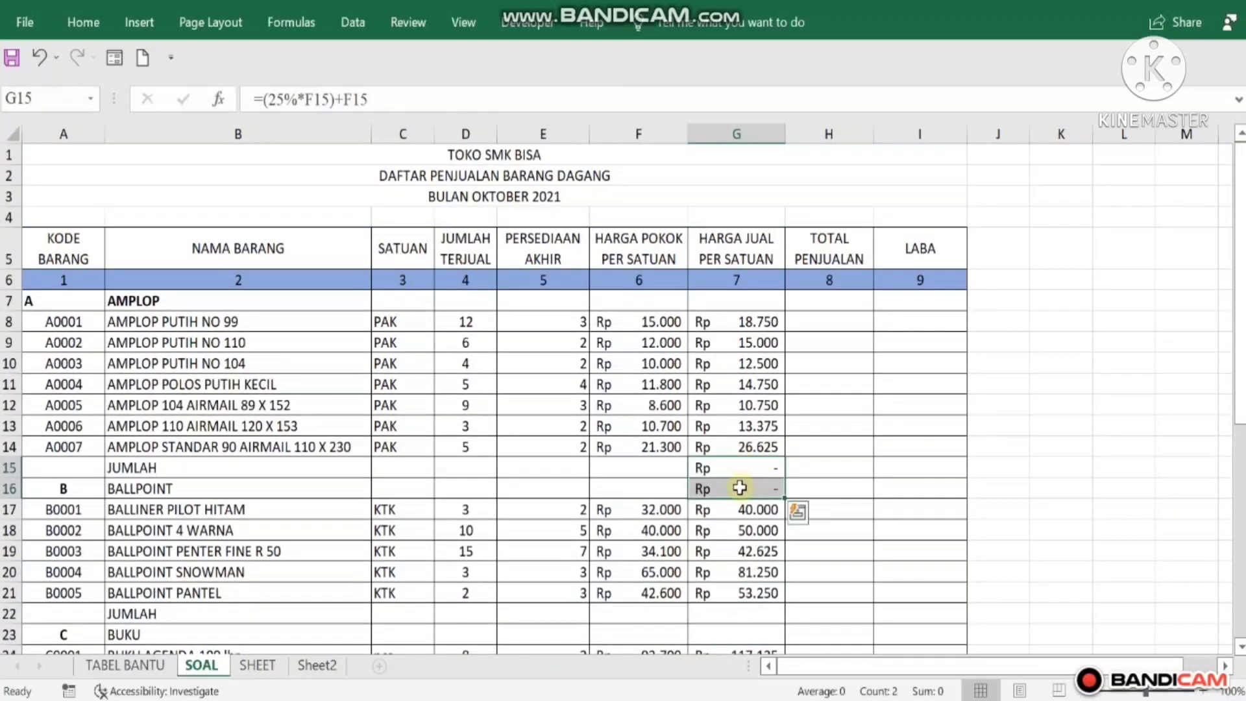
key("Delete")
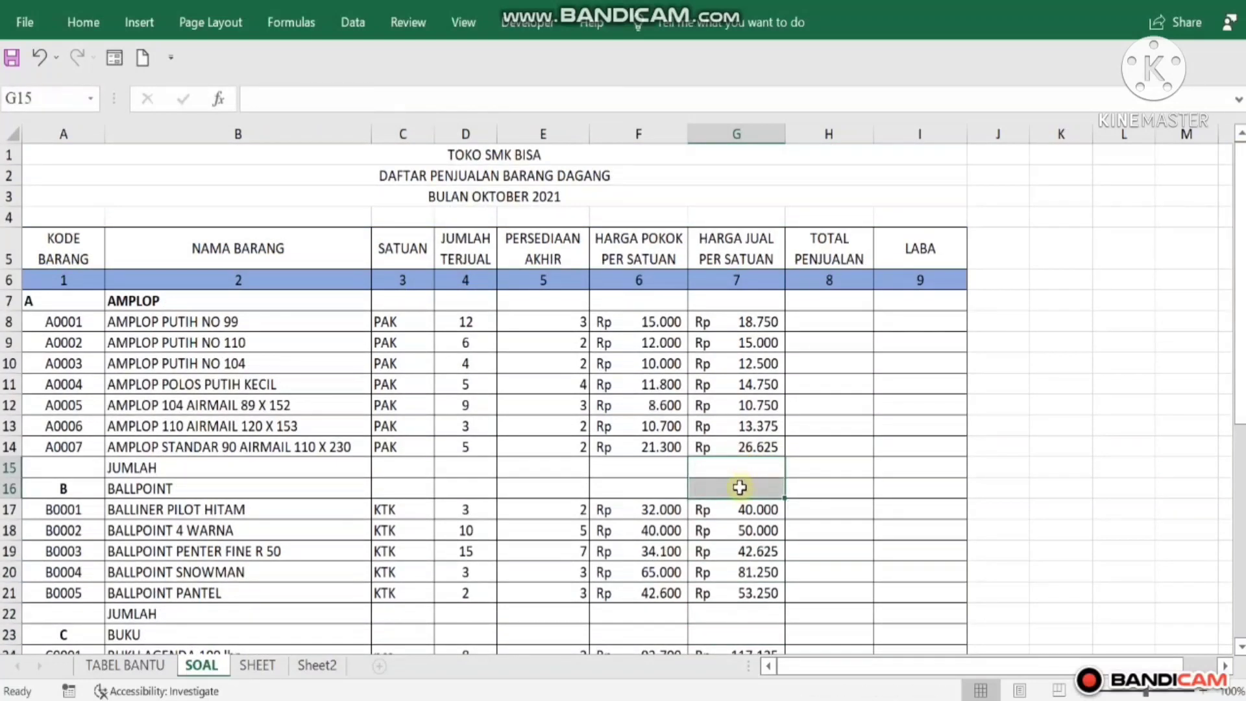
- Colour the column 7 instruction in B40 red to mark it as done, and select the next instruction in B41
left_click(819, 316)
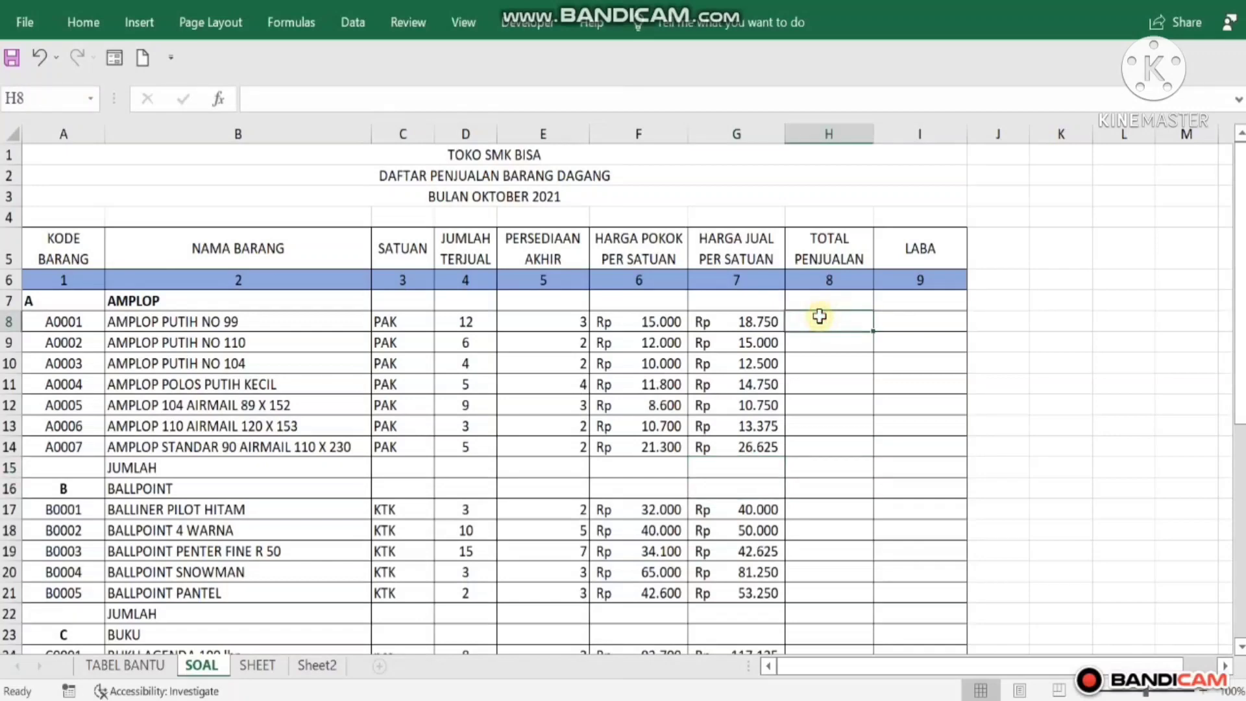
left_click_drag(1239, 234, 1239, 443)
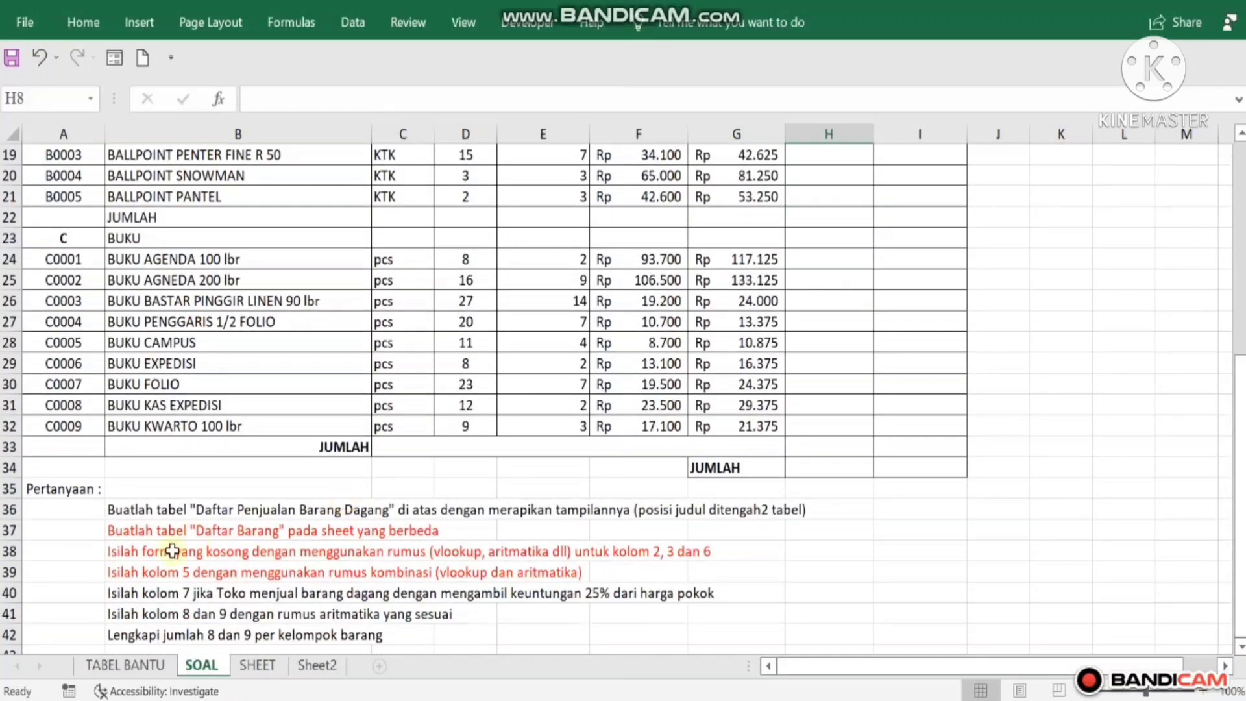
left_click(124, 597)
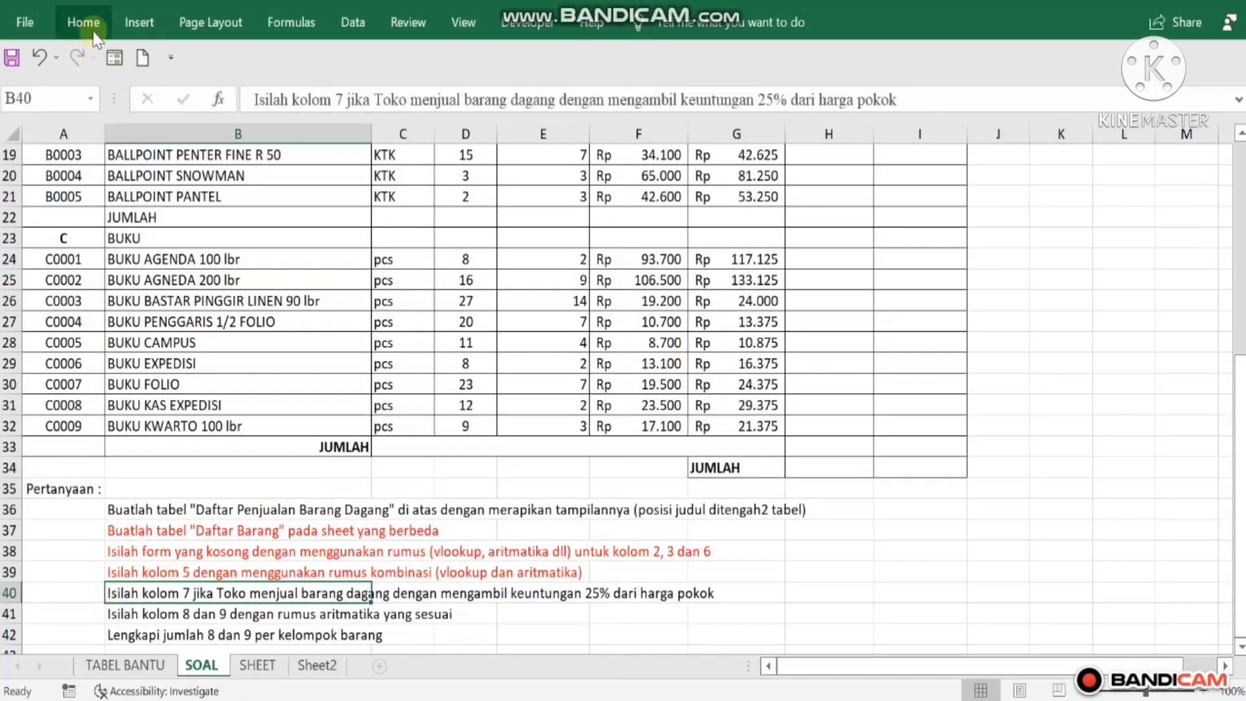
left_click(84, 23)
left_click(273, 97)
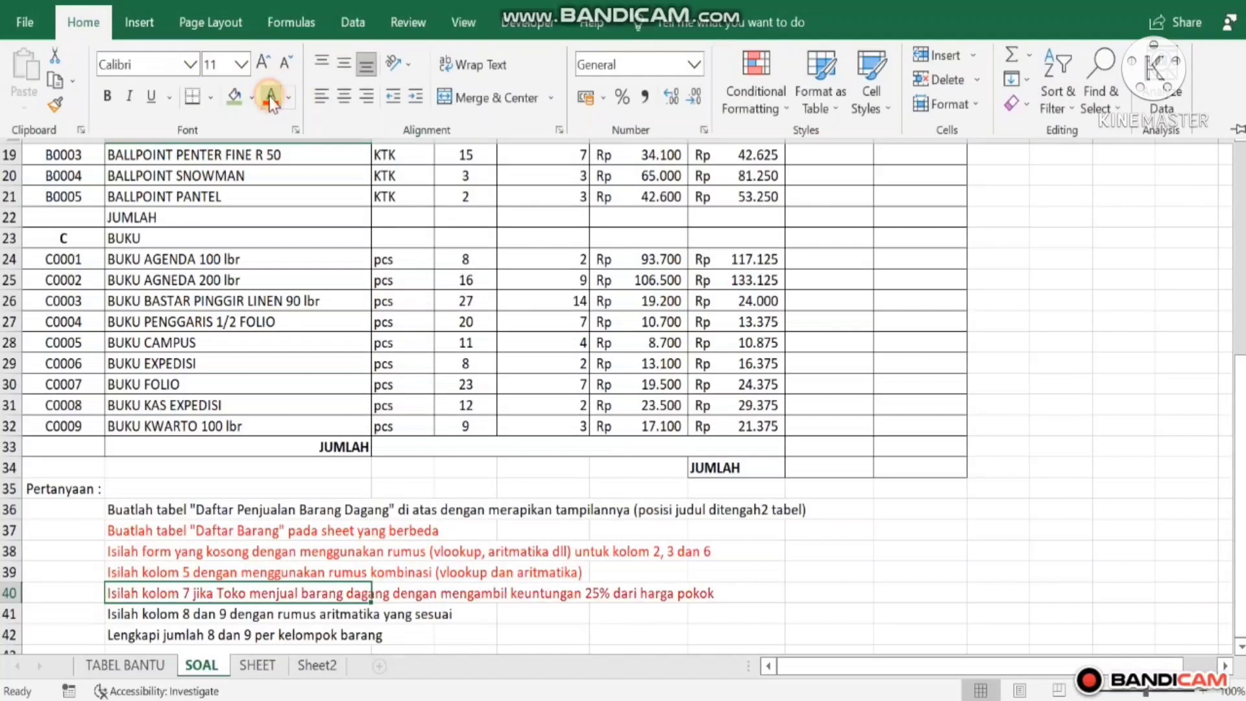
left_click(135, 616)
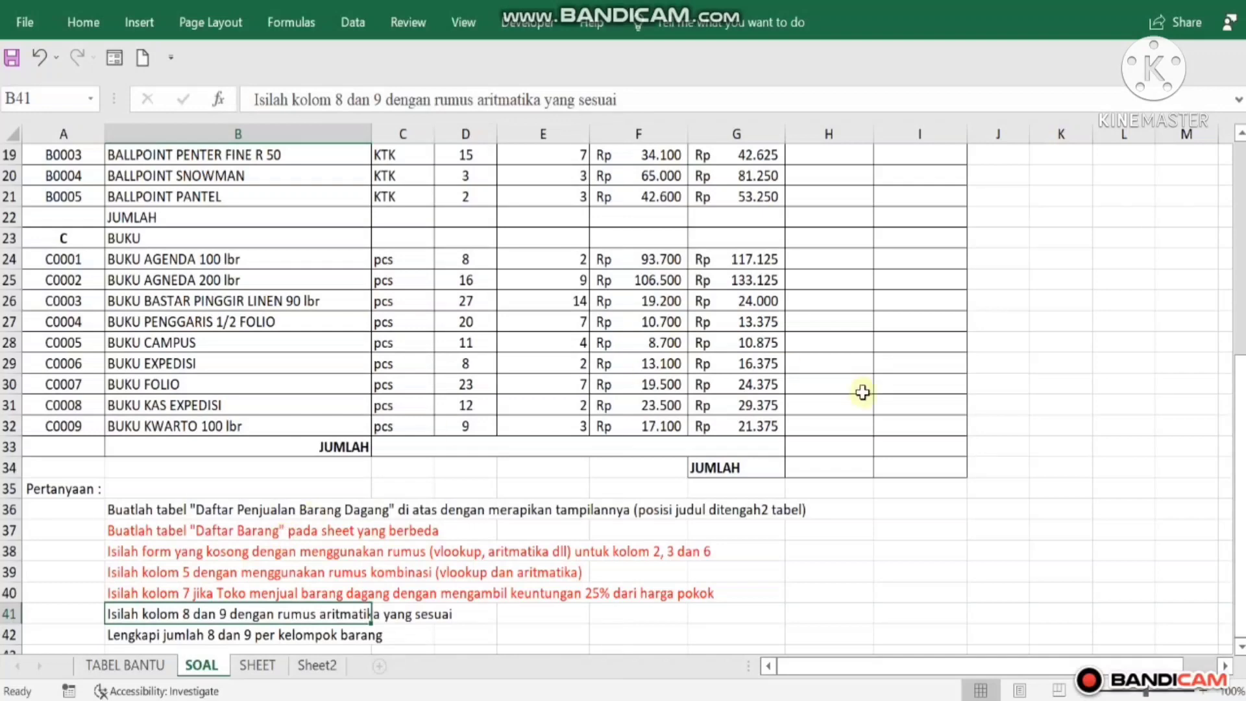
- Enter the formula =D8*G8 in H8 to calculate the TOTAL PENJUALAN of the first item
left_click_drag(1238, 422, 1225, 214)
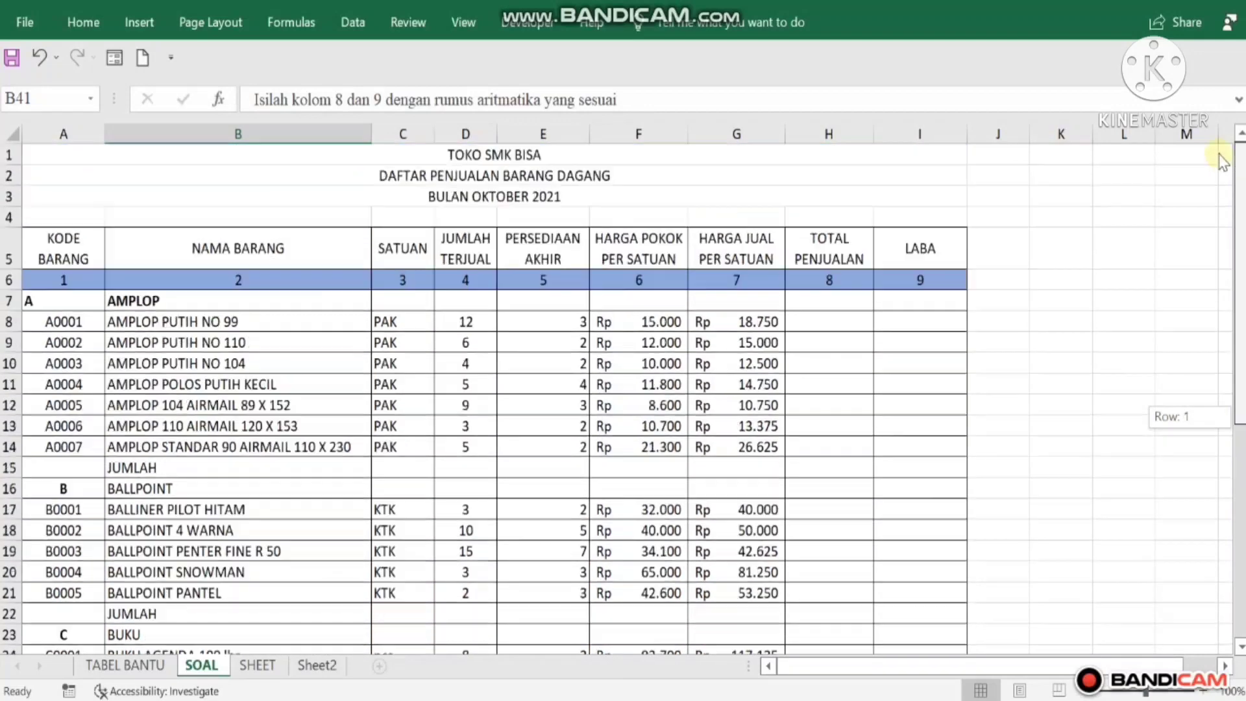
left_click(813, 322)
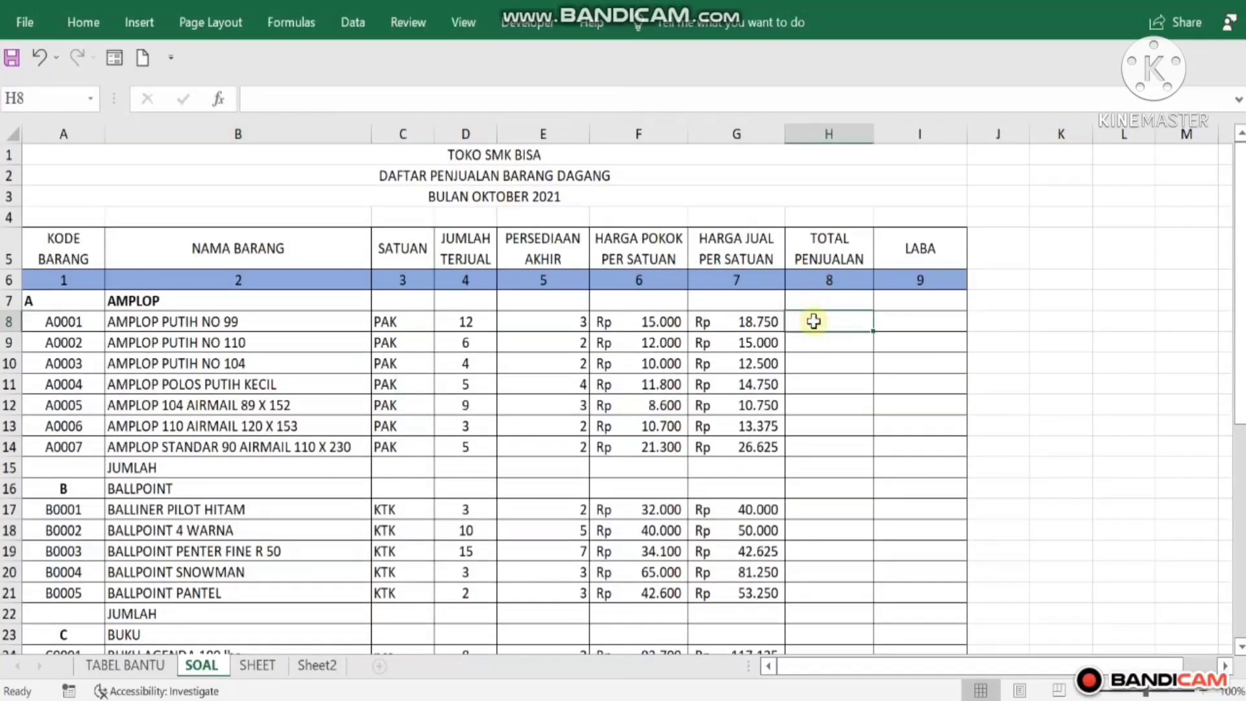
type("=")
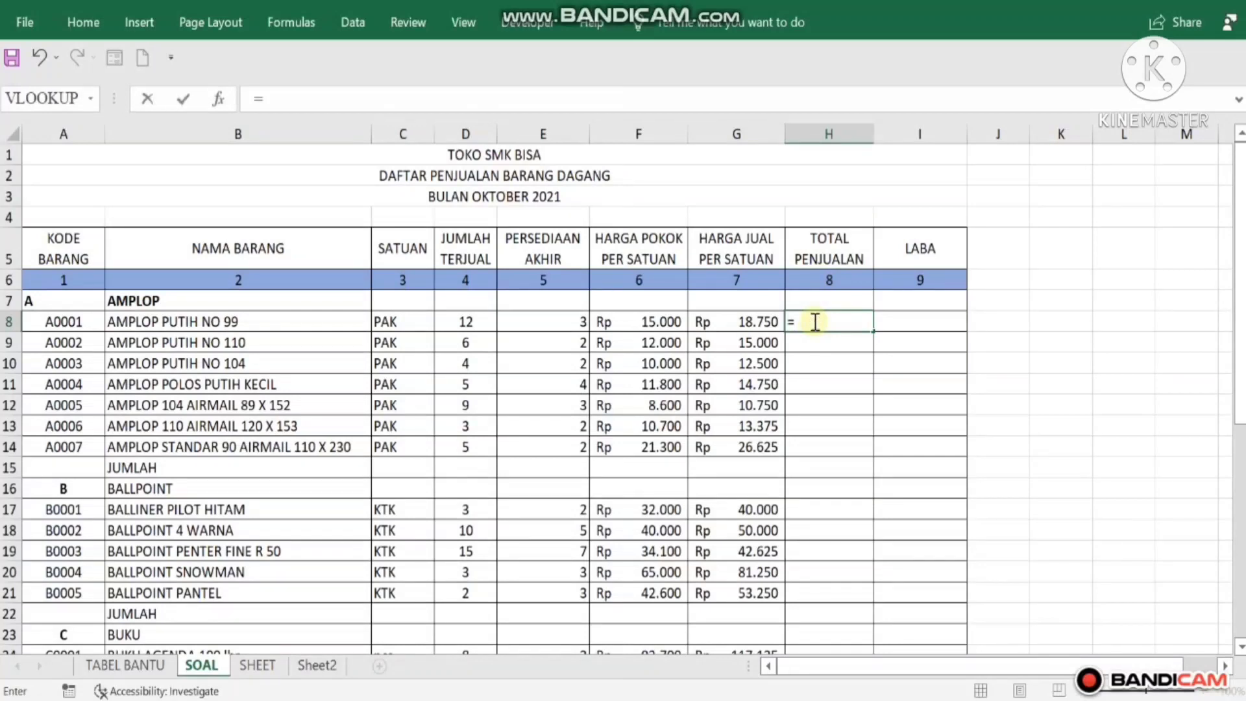
left_click(457, 317)
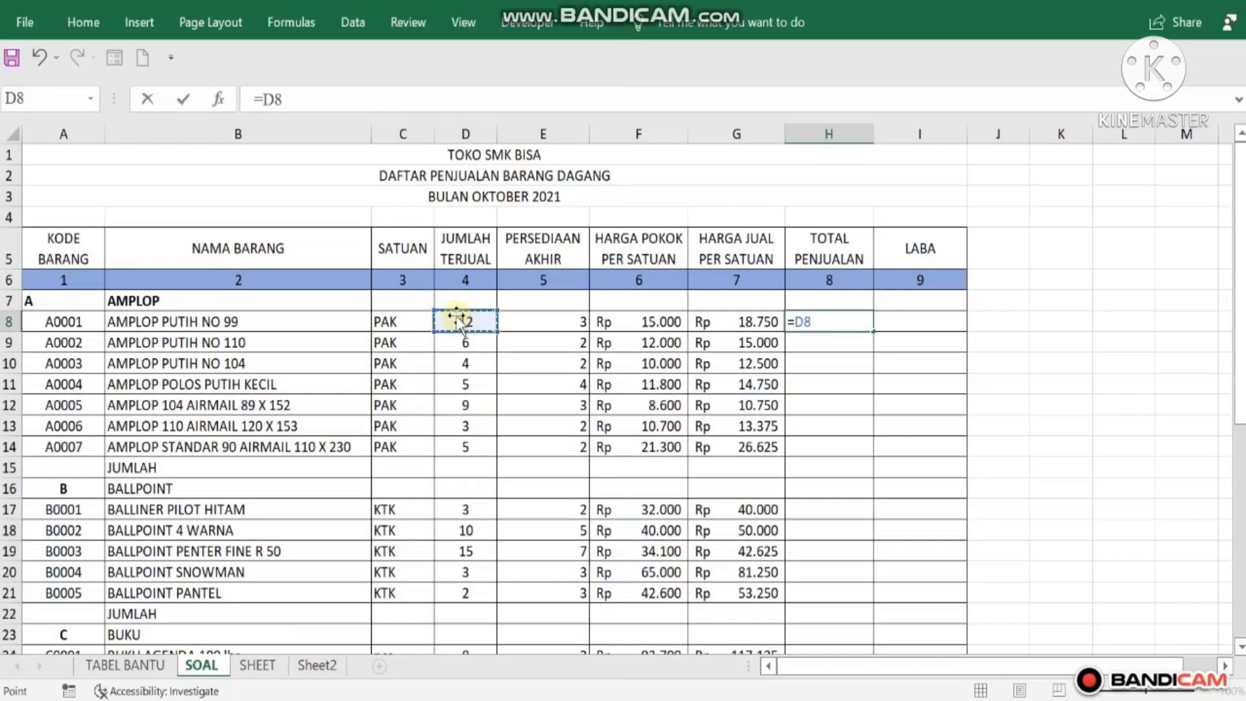
type("*")
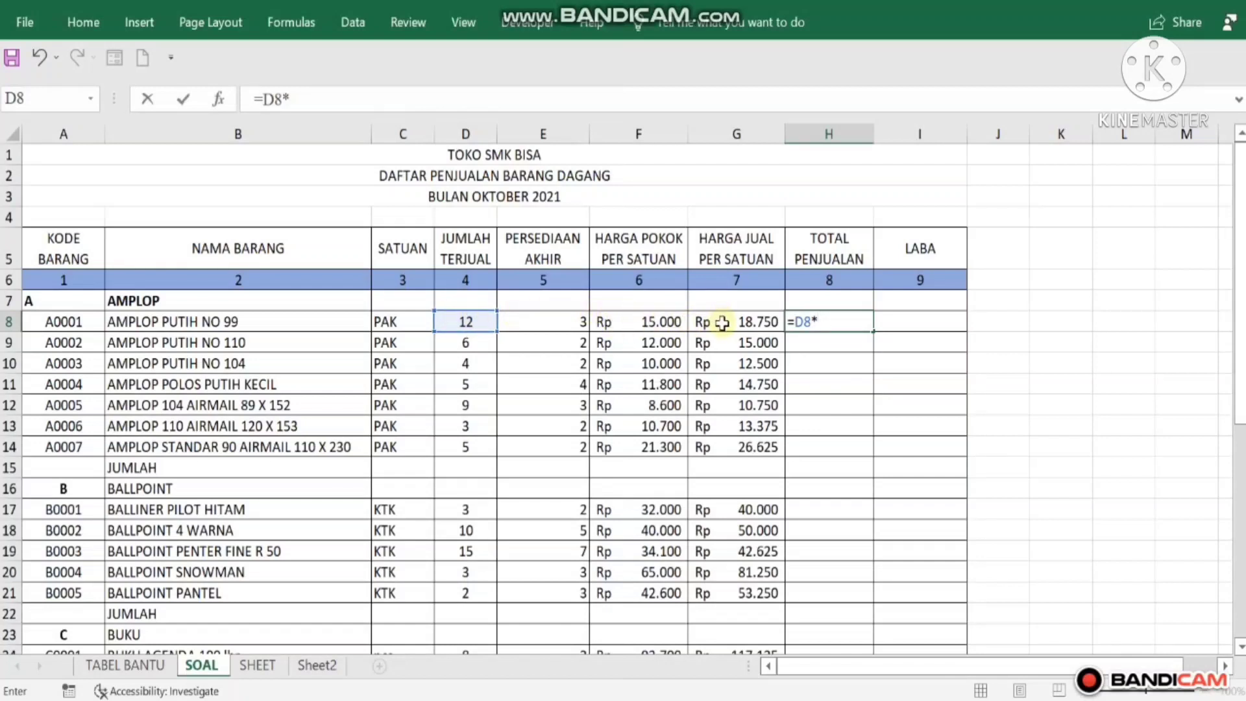
left_click(721, 323)
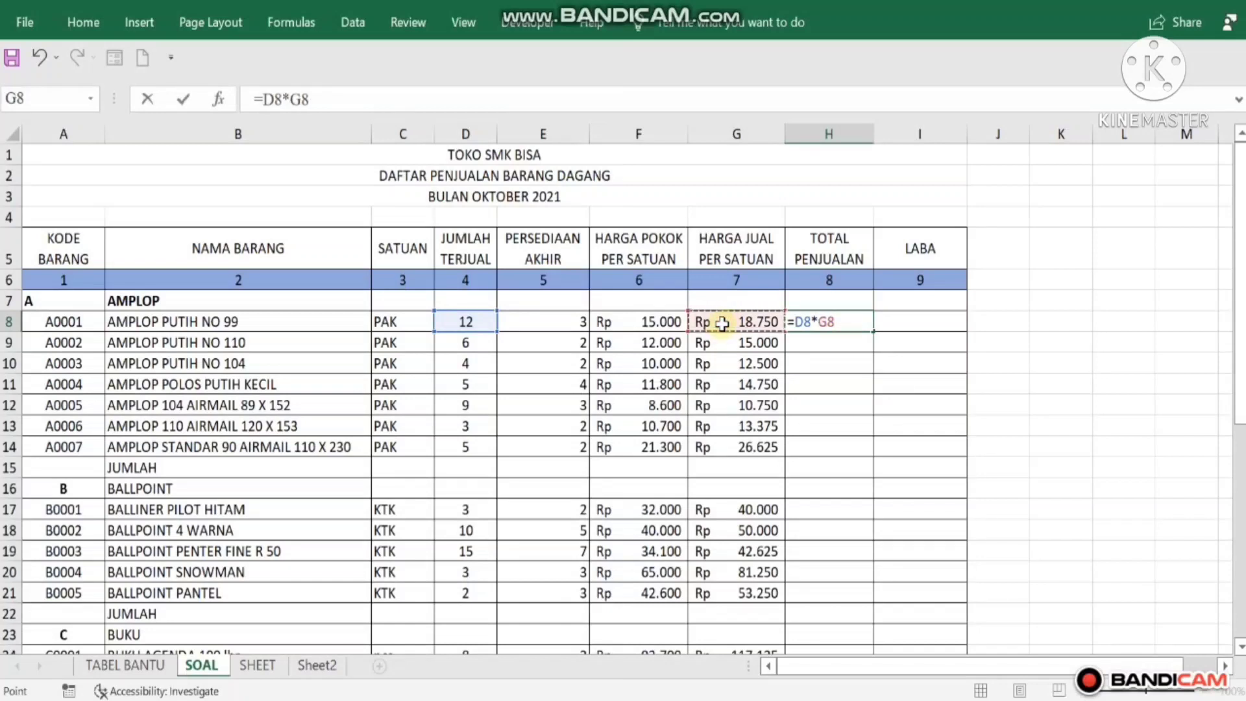
key("Return")
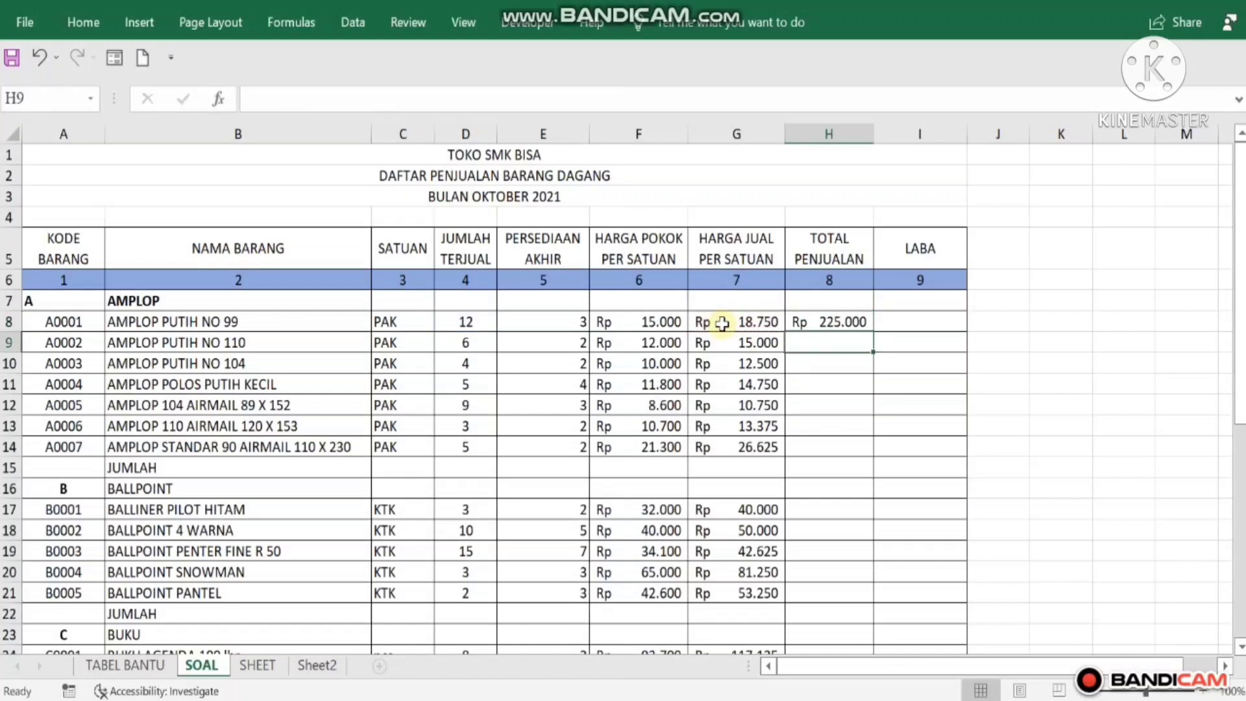
- Fill the H8 formula down to H32 and clear it from the subtotal and group heading cells H22:H23 and H15:H16
left_click(837, 318)
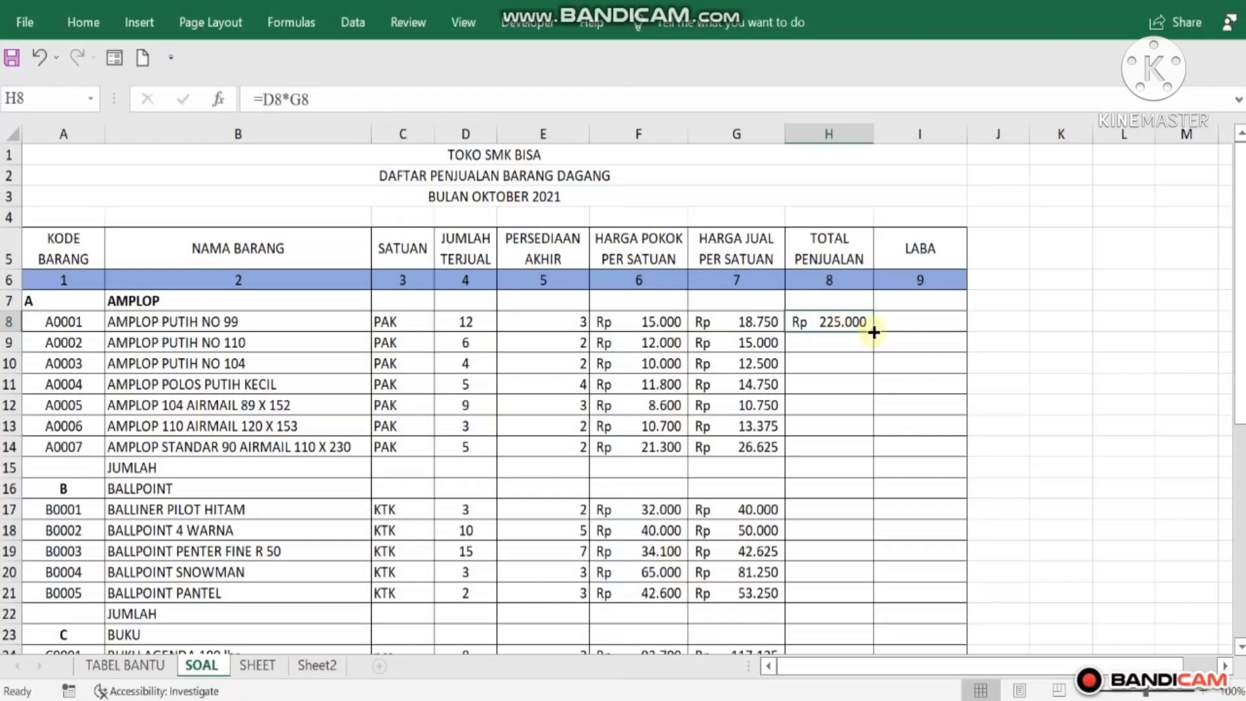
mouse_move(873, 331)
left_mouse_down()
mouse_move(845, 681)
mouse_move(839, 586)
left_mouse_up()
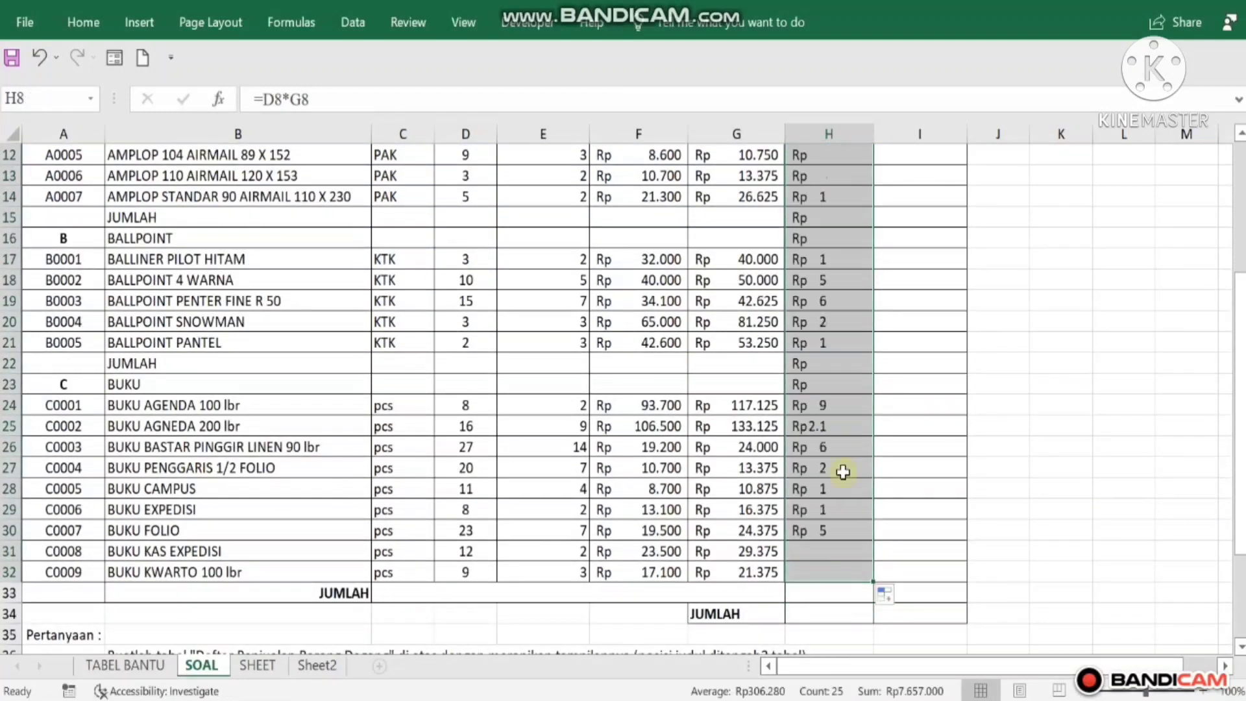
mouse_move(824, 365)
left_mouse_down()
mouse_move(818, 394)
mouse_move(814, 363)
mouse_move(811, 384)
left_mouse_up()
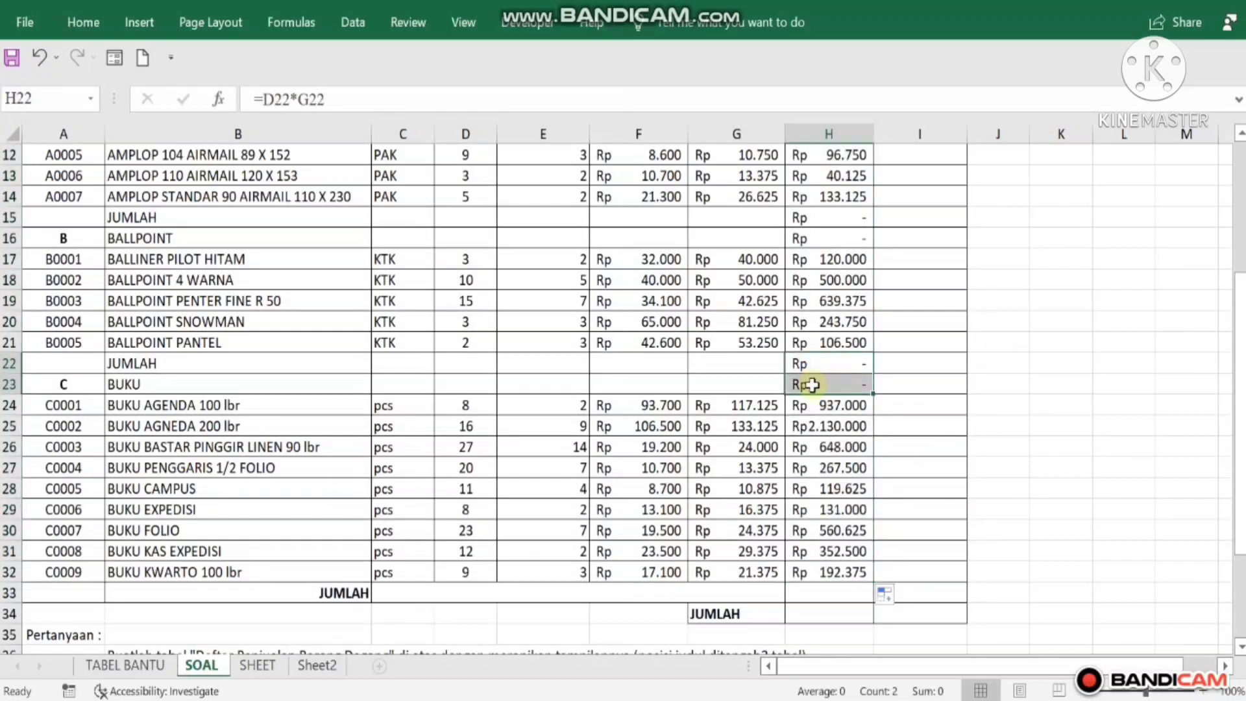
key("Delete")
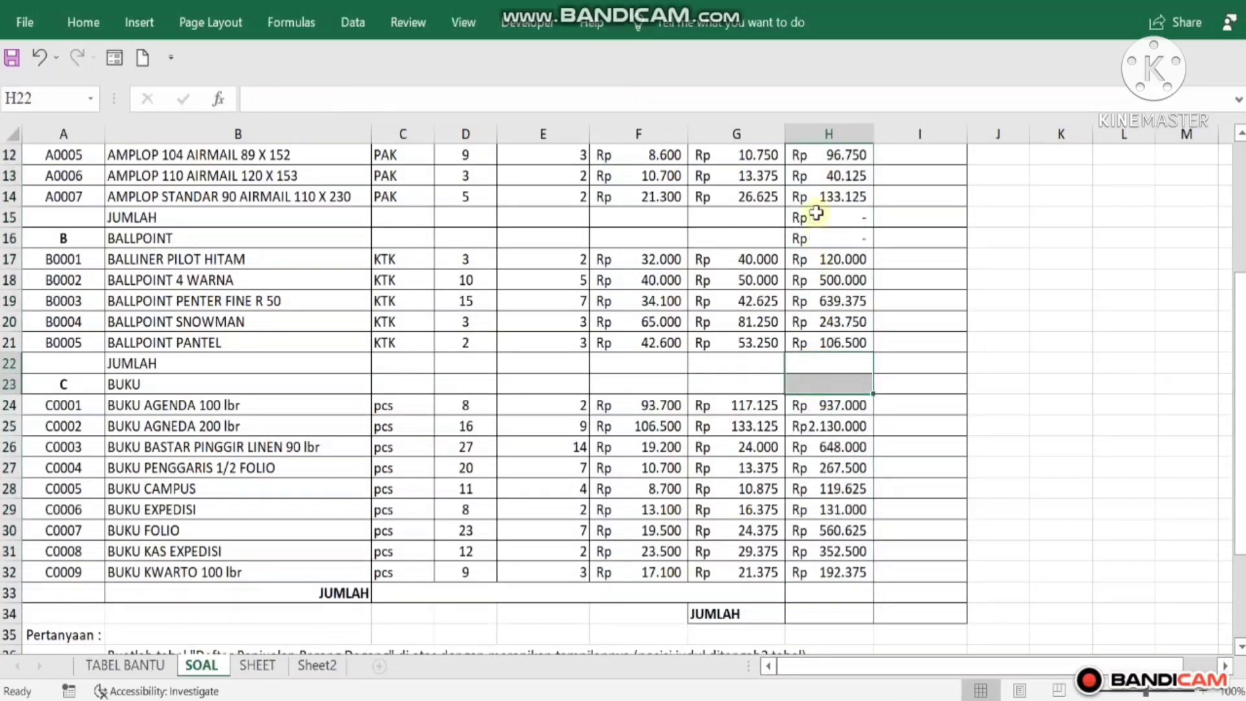
left_click_drag(811, 219, 815, 237)
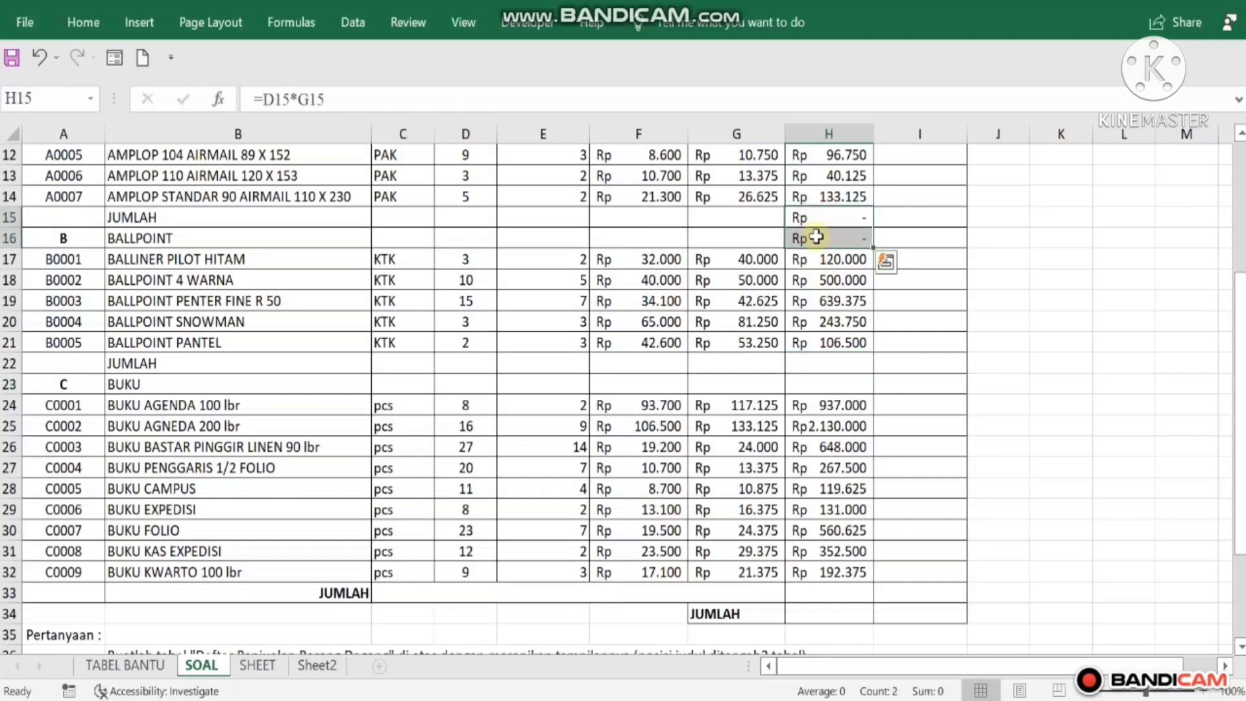
key("Delete")
- Enter the formula =(D8*G8)-(D8*F8) in I8 to calculate the LABA of the first item
left_click_drag(1241, 288, 1241, 188)
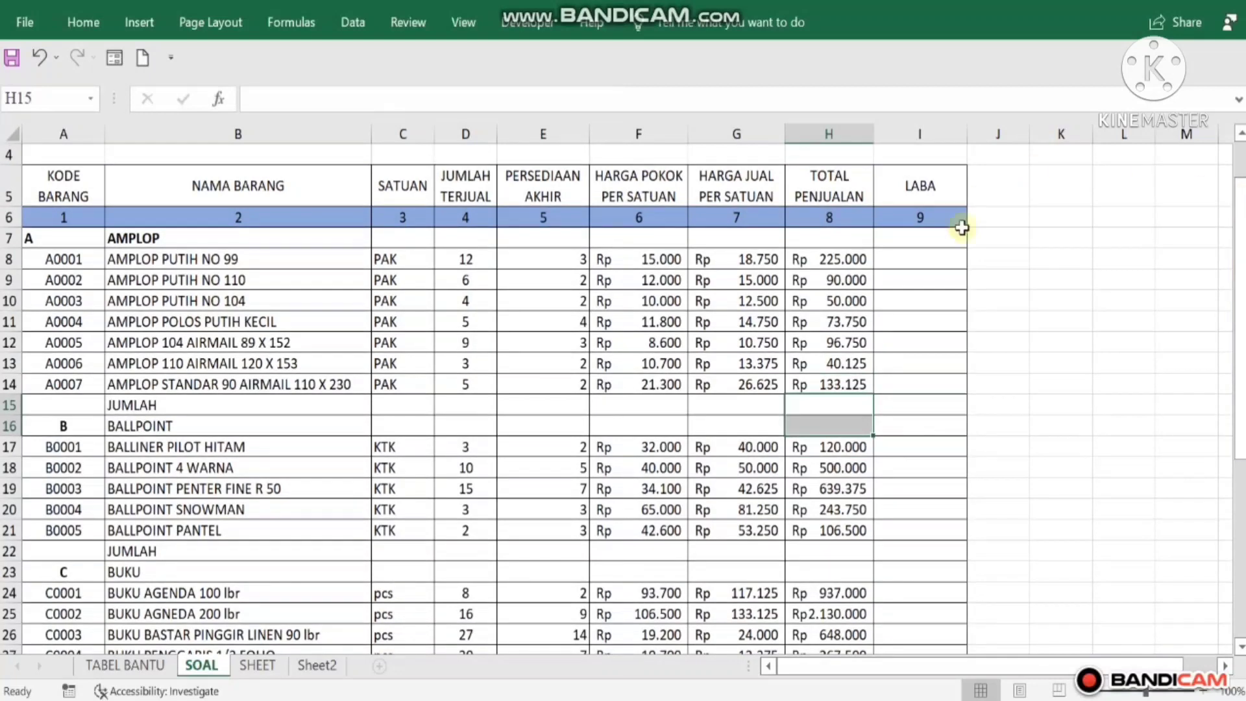
left_click(903, 259)
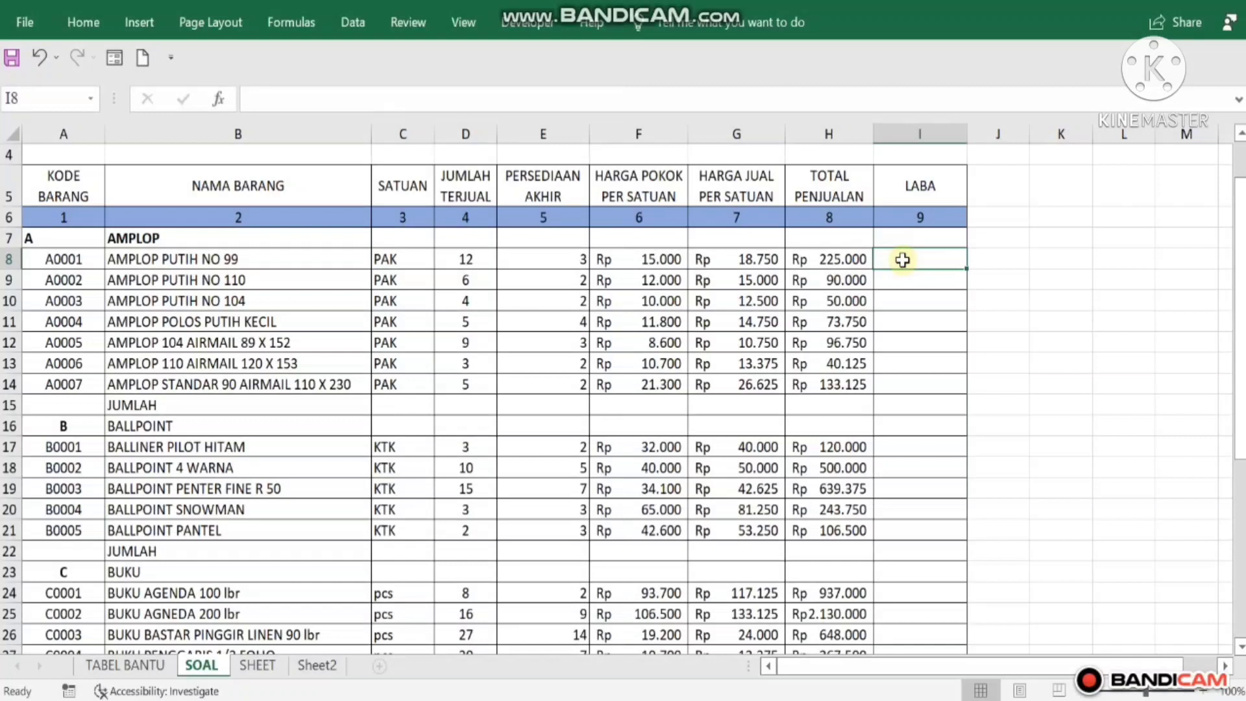
type("=")
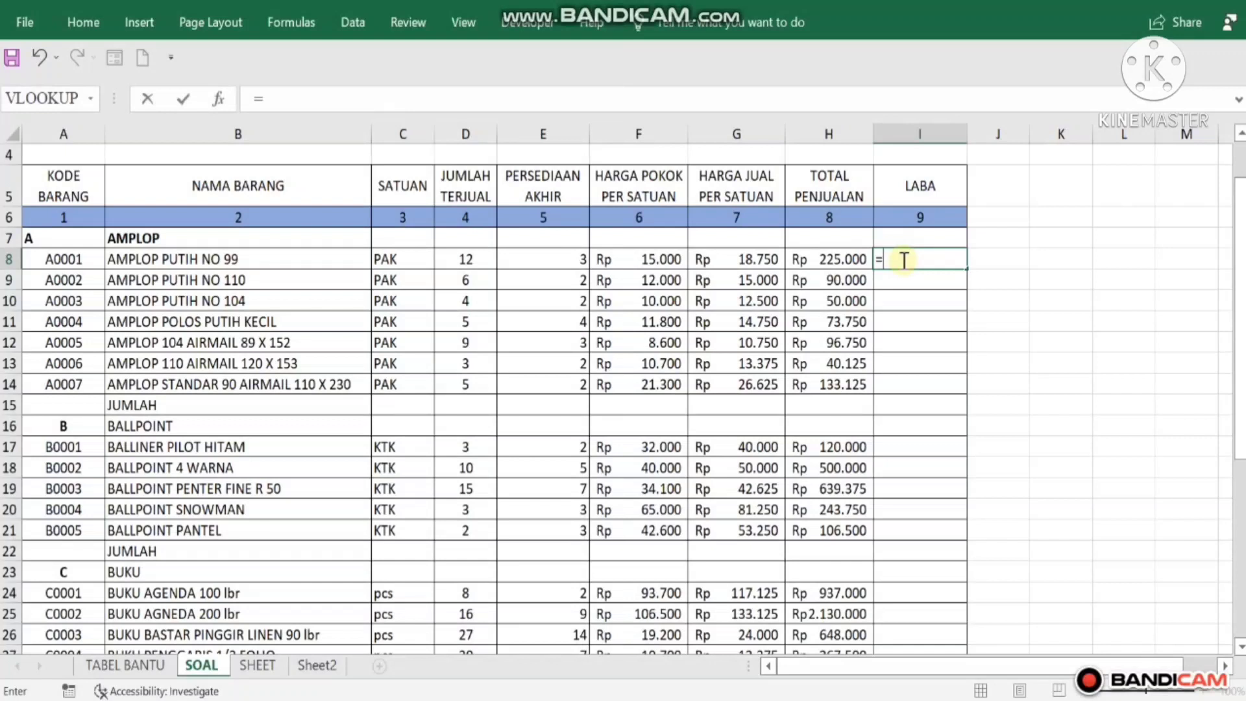
type("(")
left_click(478, 259)
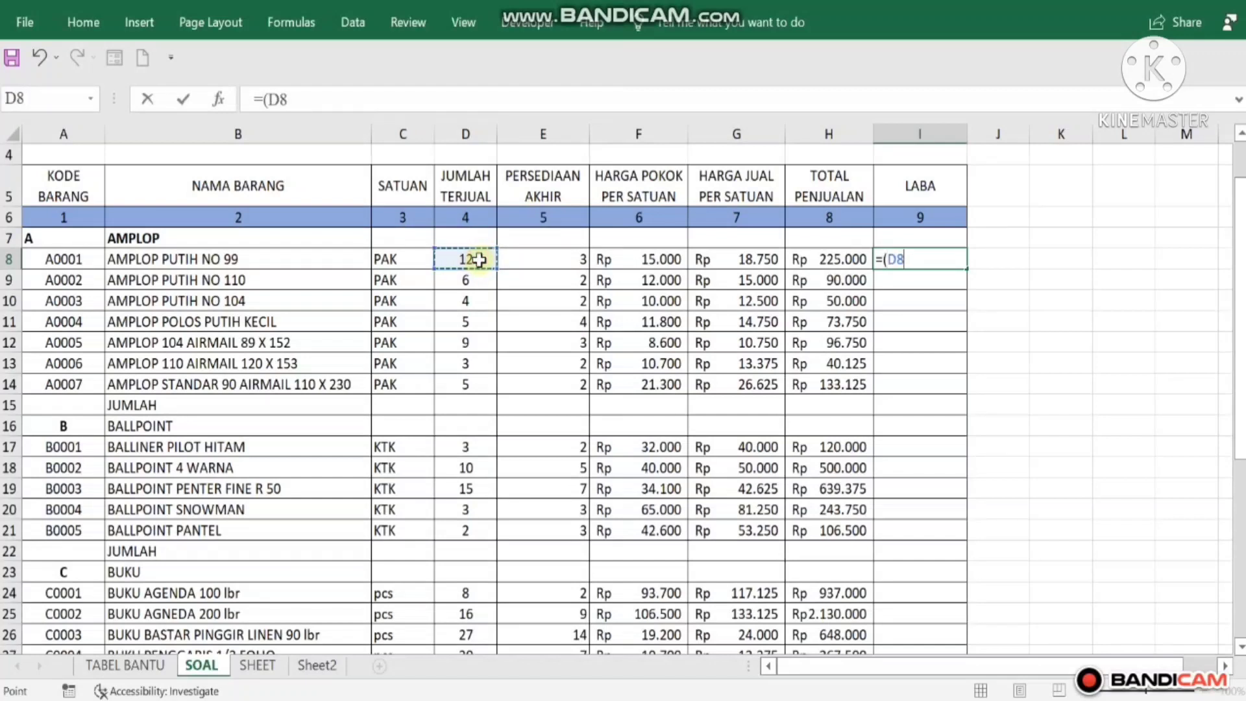
type("*")
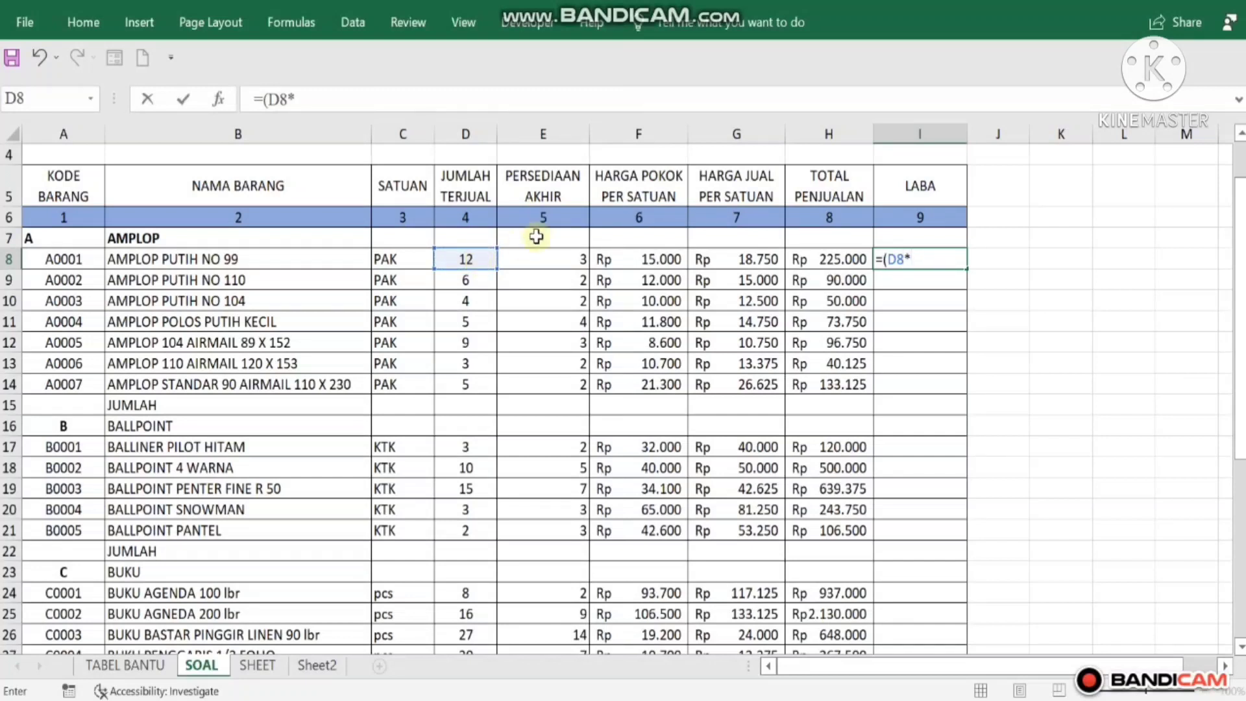
left_click(738, 257)
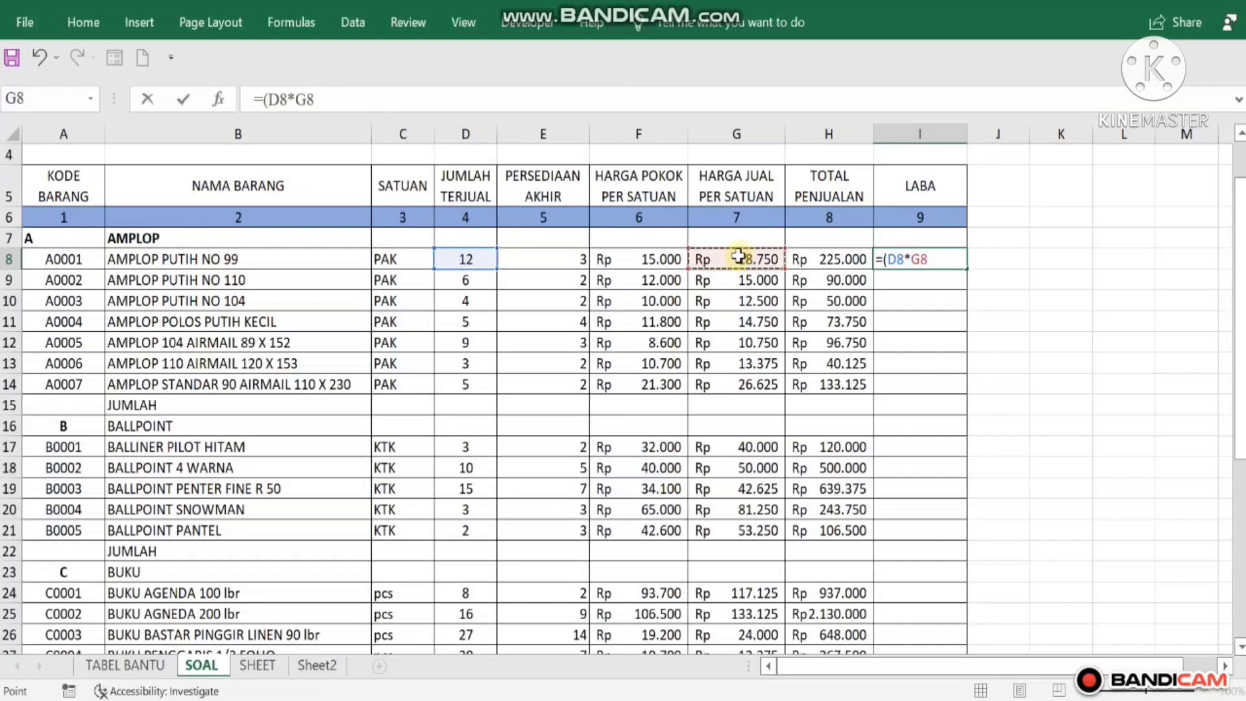
type(")")
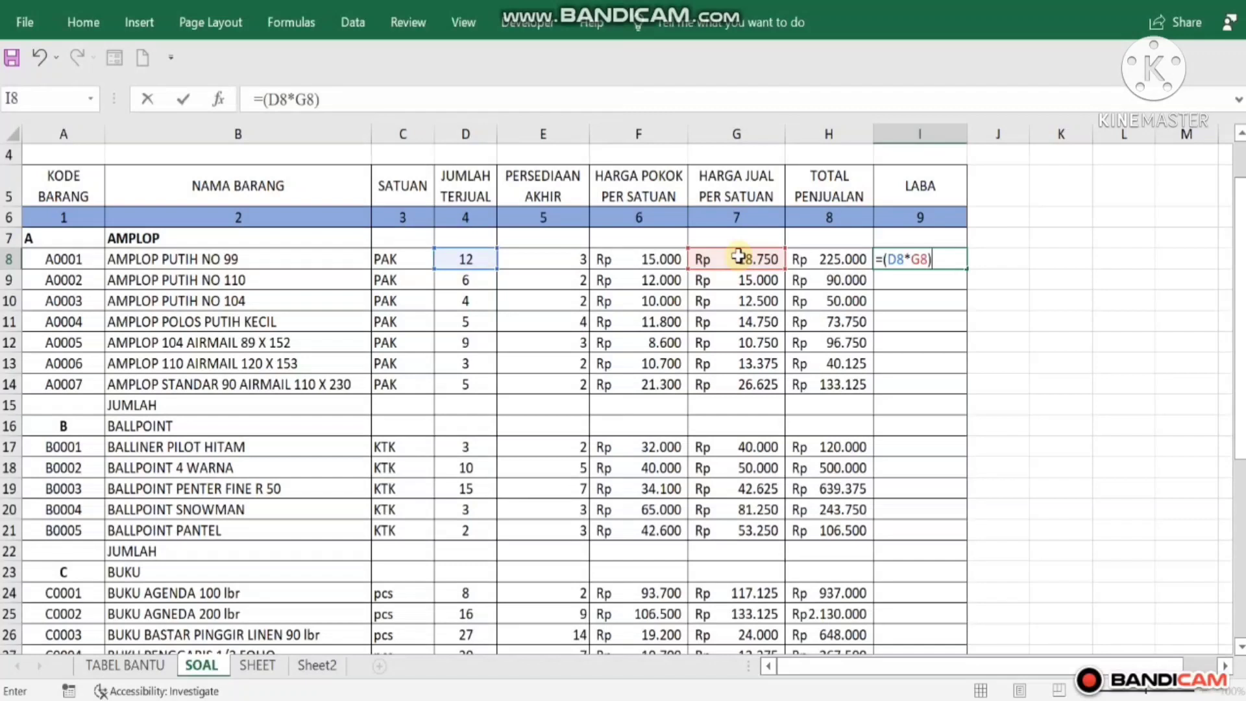
type("-(")
left_click(462, 257)
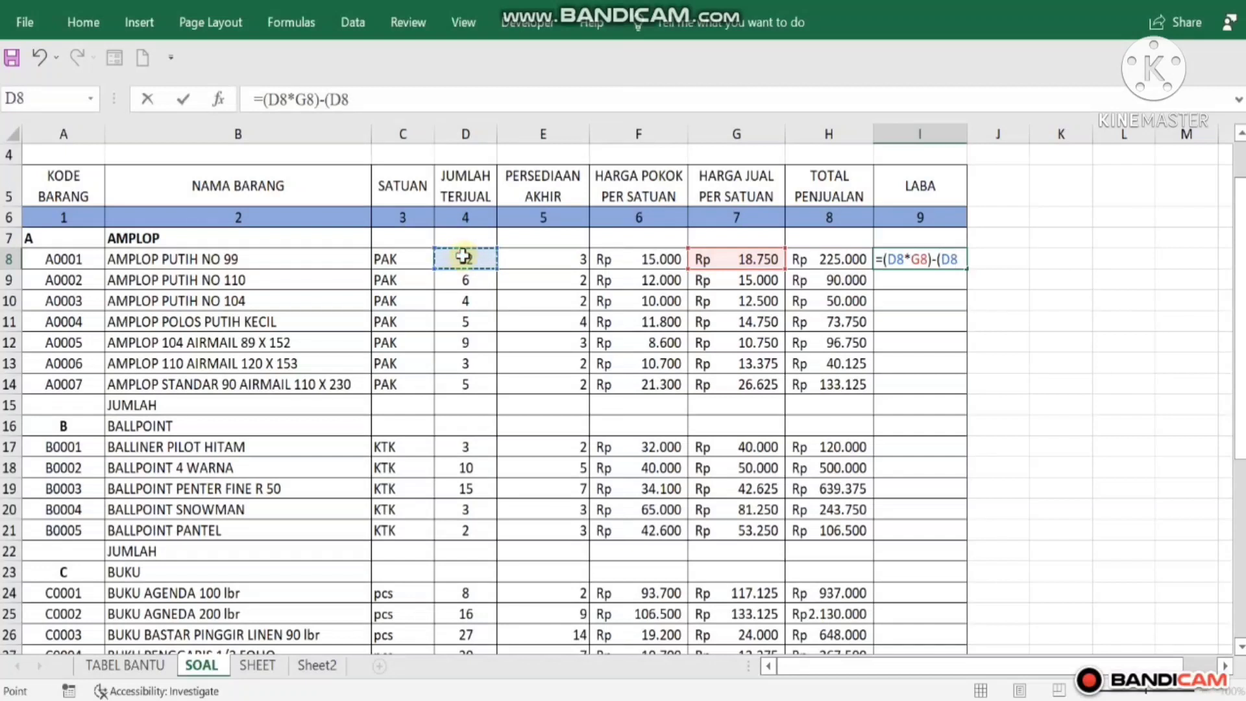
type("*")
left_click(639, 260)
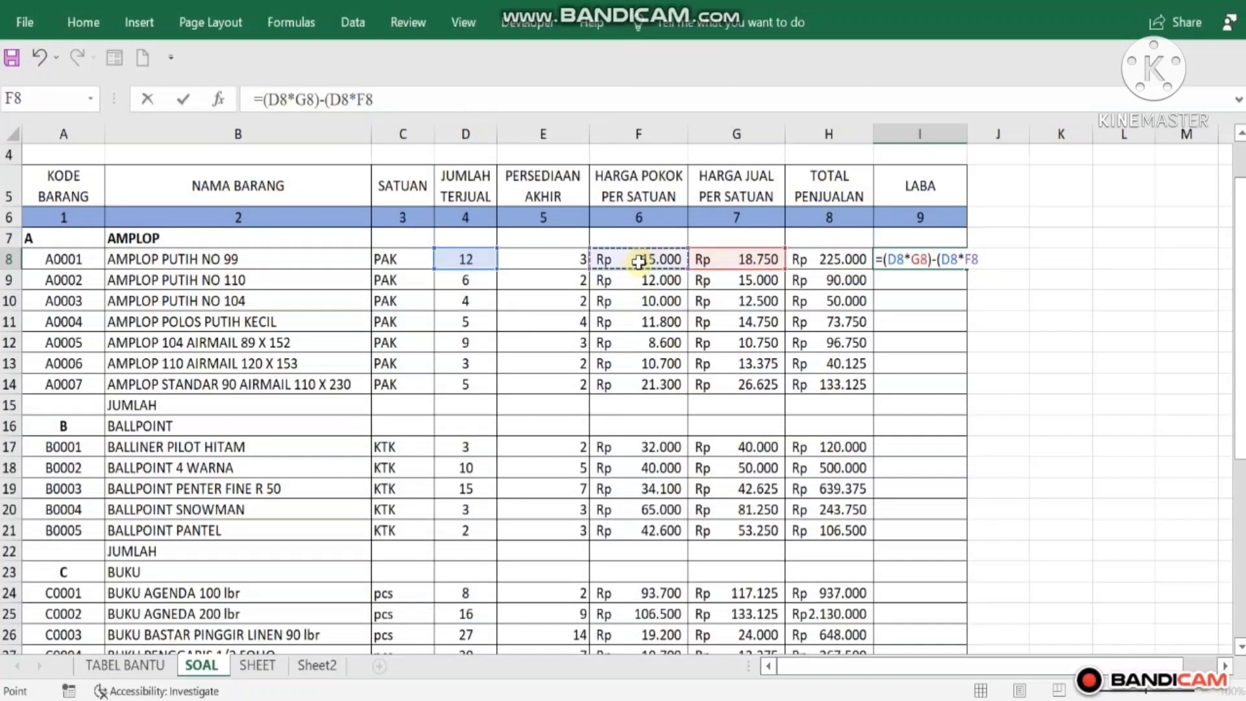
type(")")
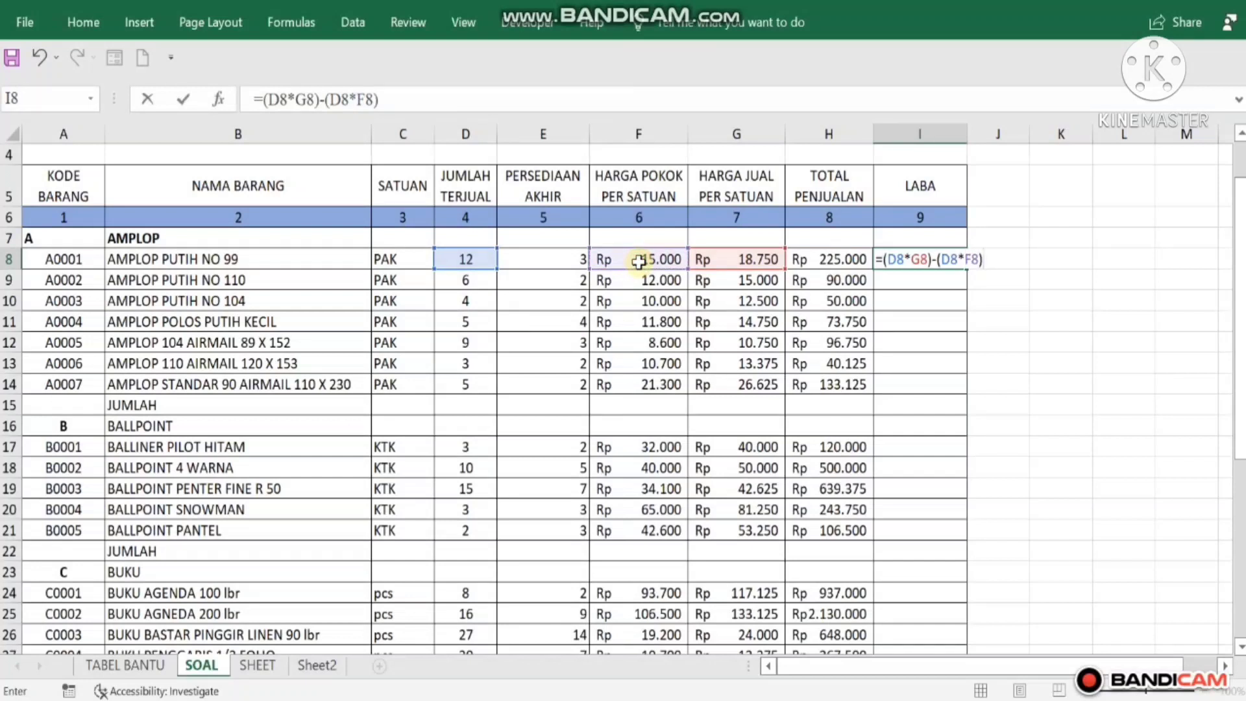
key("Return")
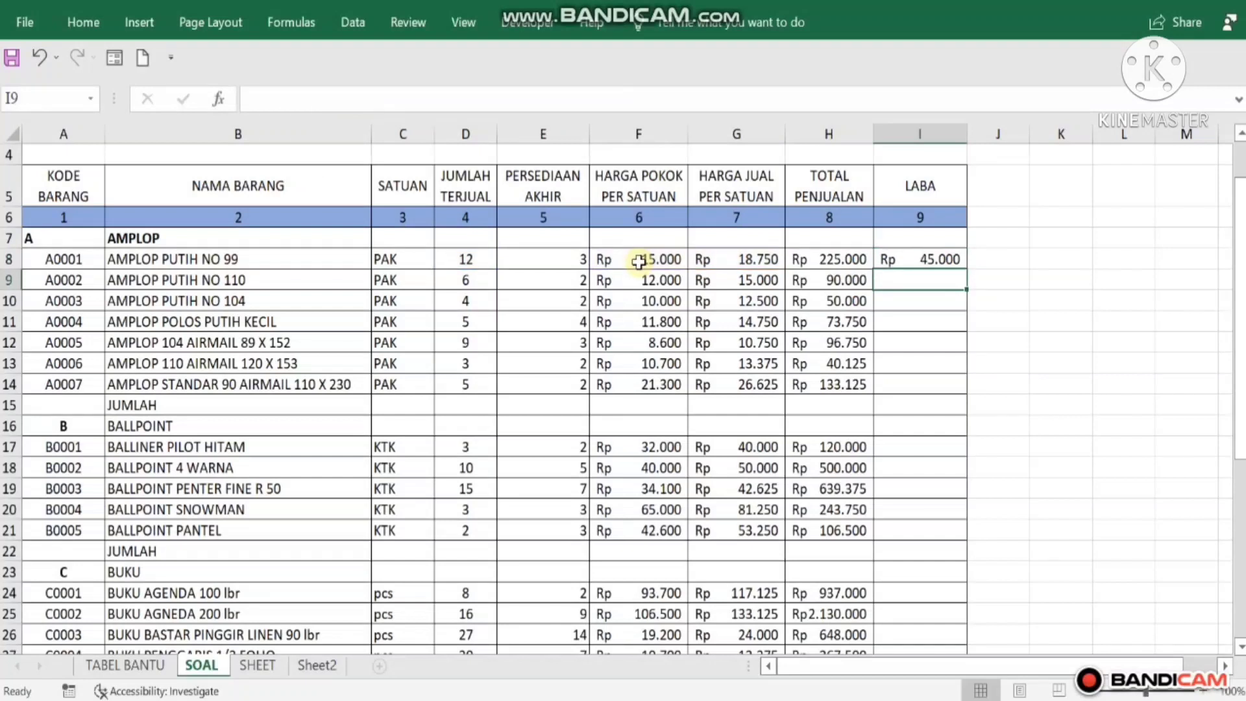
- Fill the I8 formula down to I32 and clear it from the subtotal and group heading cells I22:I23 and I15:I16
left_click(915, 258)
left_click_drag(966, 268, 940, 620)
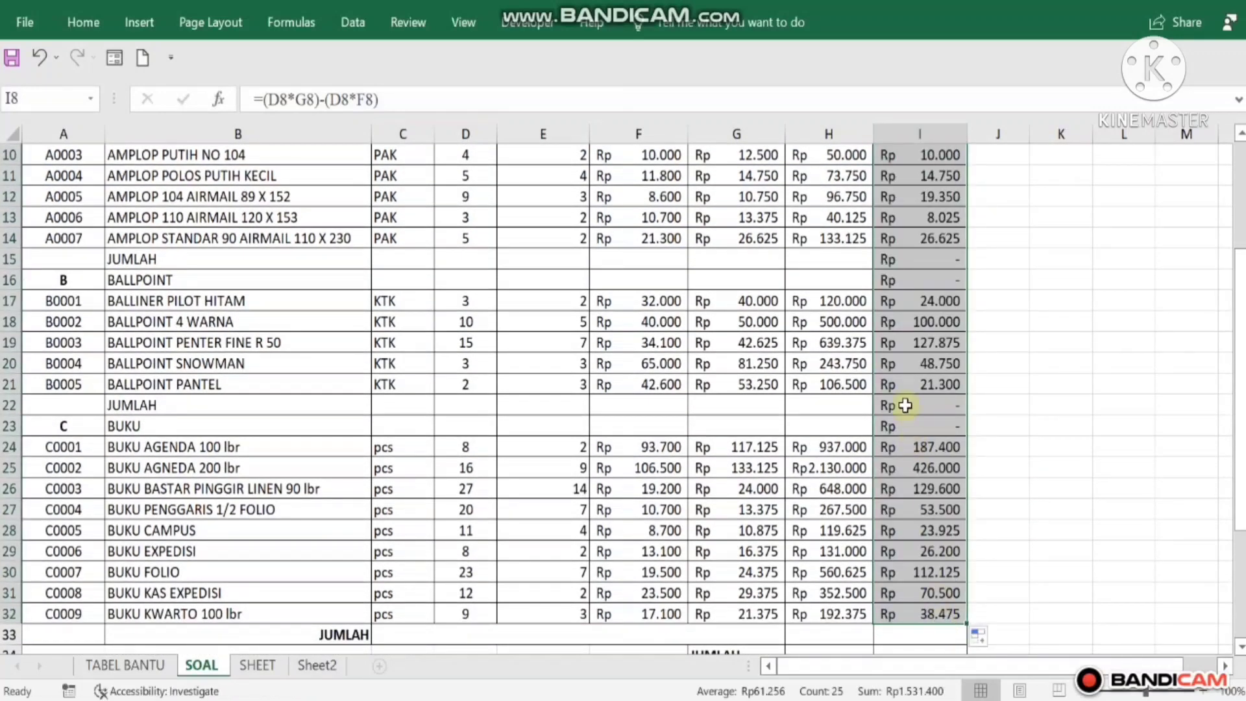
left_click_drag(904, 405, 905, 423)
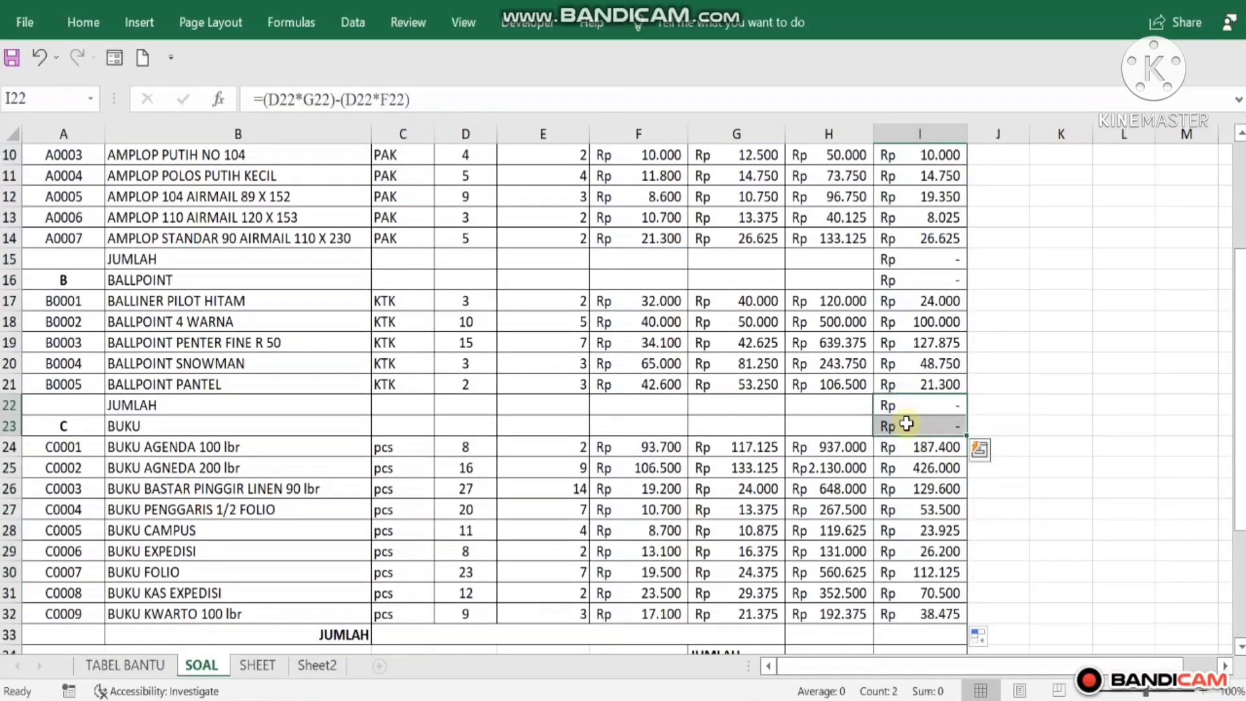
key("Delete")
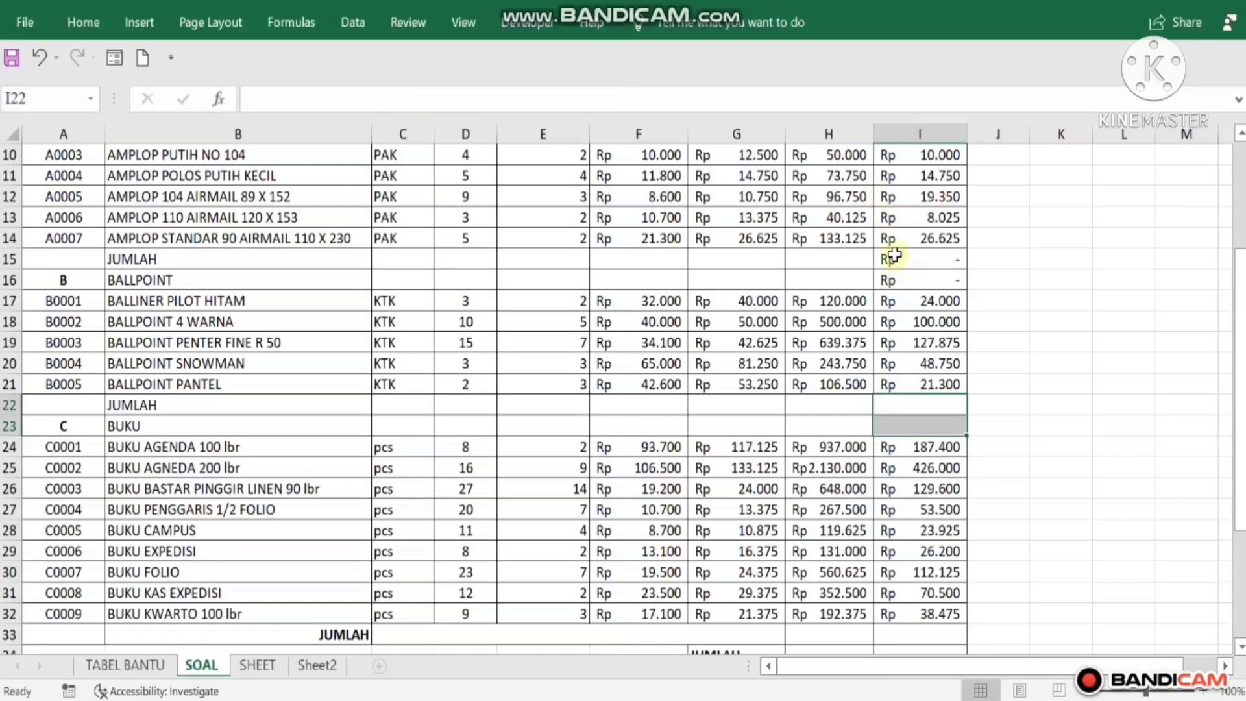
left_click_drag(894, 255, 893, 277)
key("Delete")
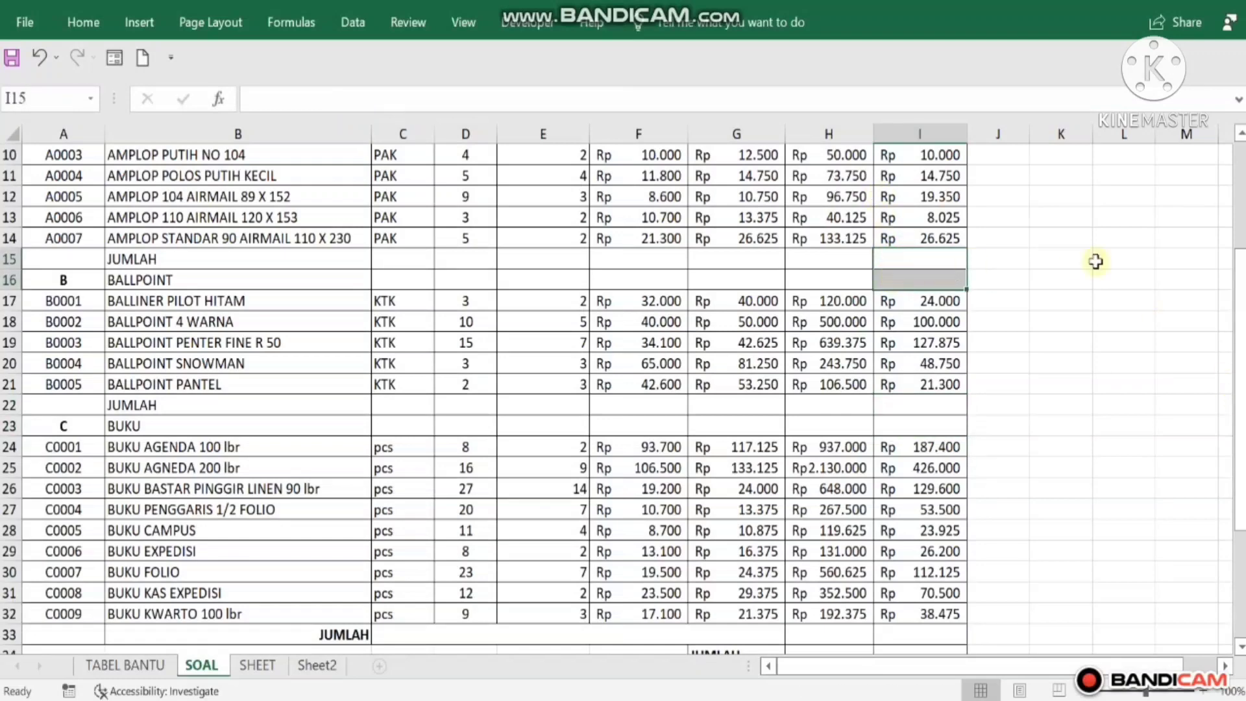
- Enter the formula =SUM(I8:I14) in I15 to subtotal the LABA of the AMPLOP group
left_click_drag(1239, 295, 1240, 214)
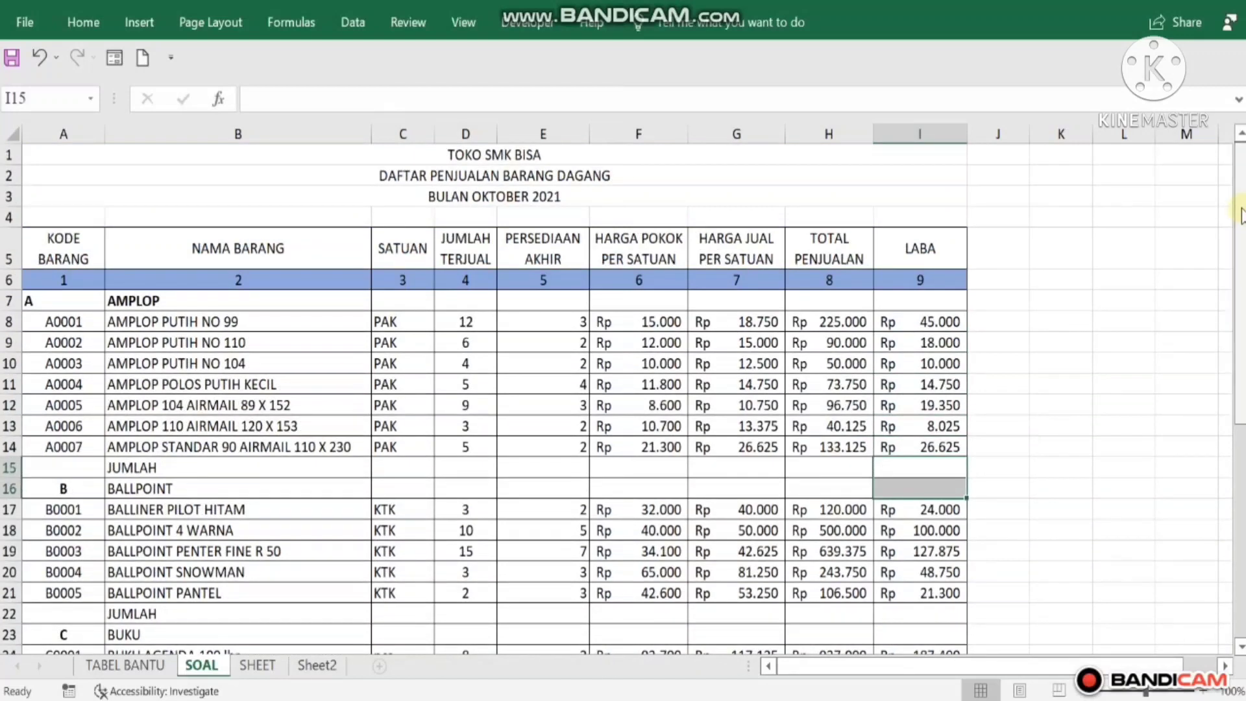
left_click(903, 462)
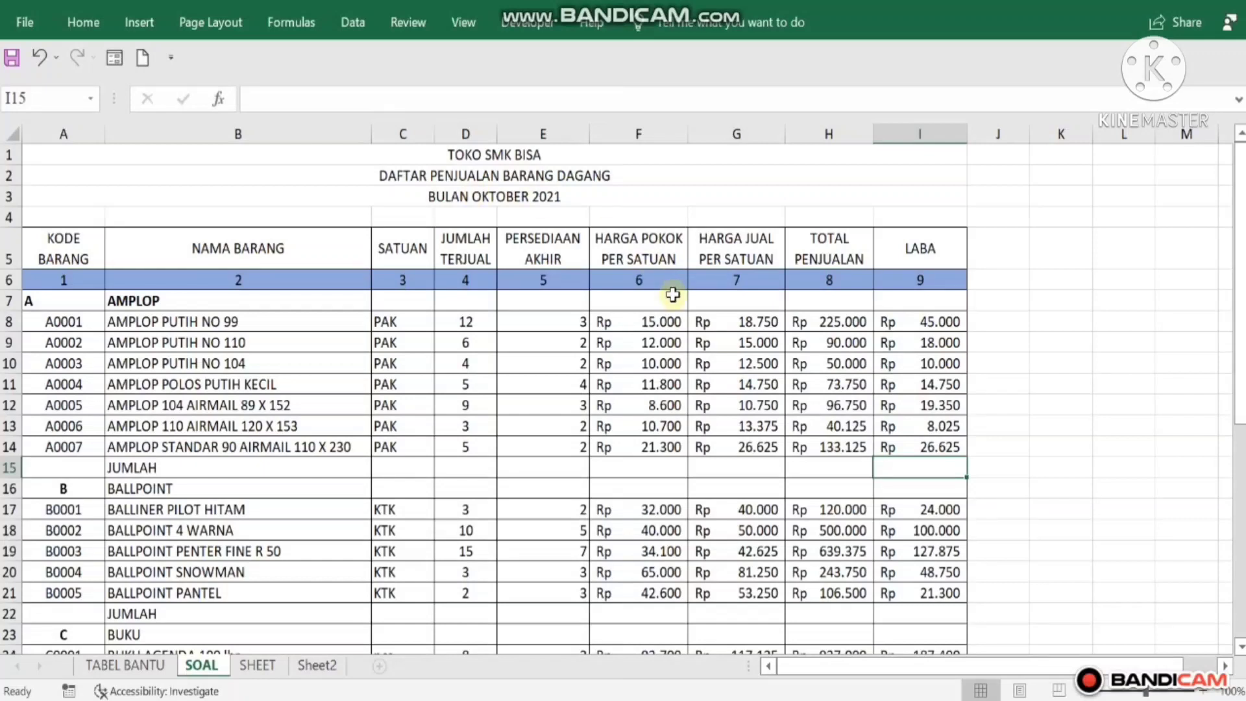
type("=")
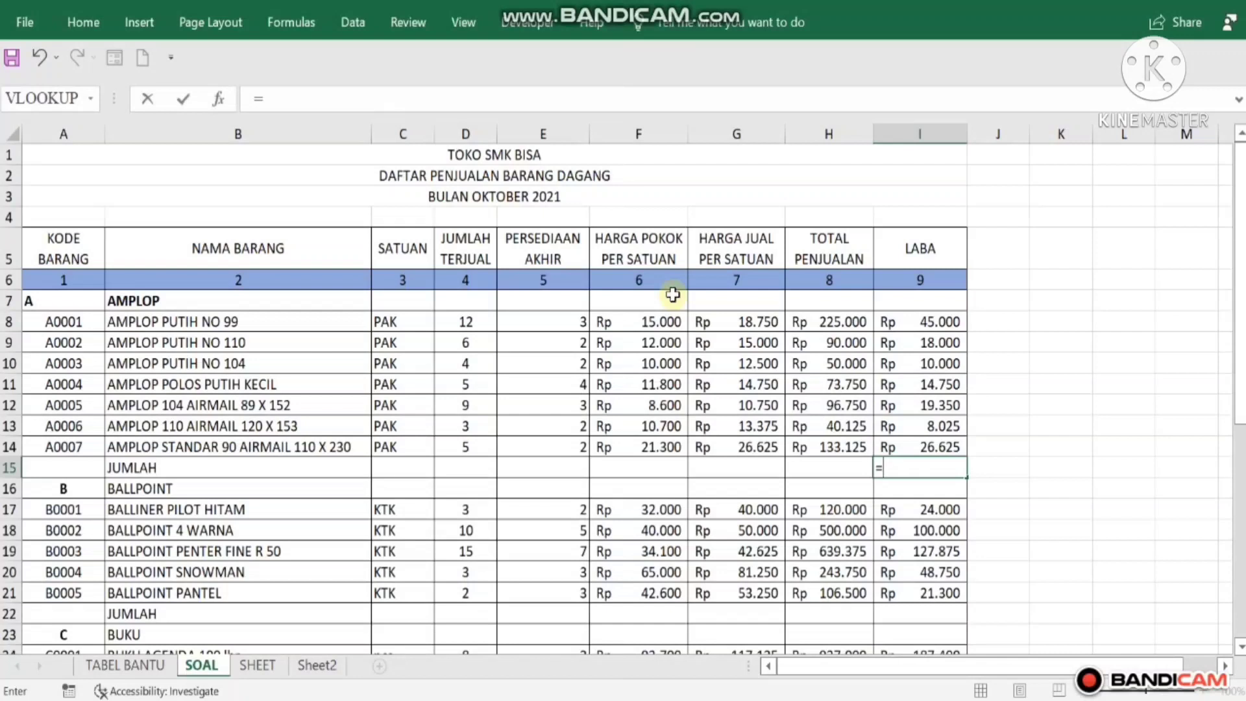
type("SUM")
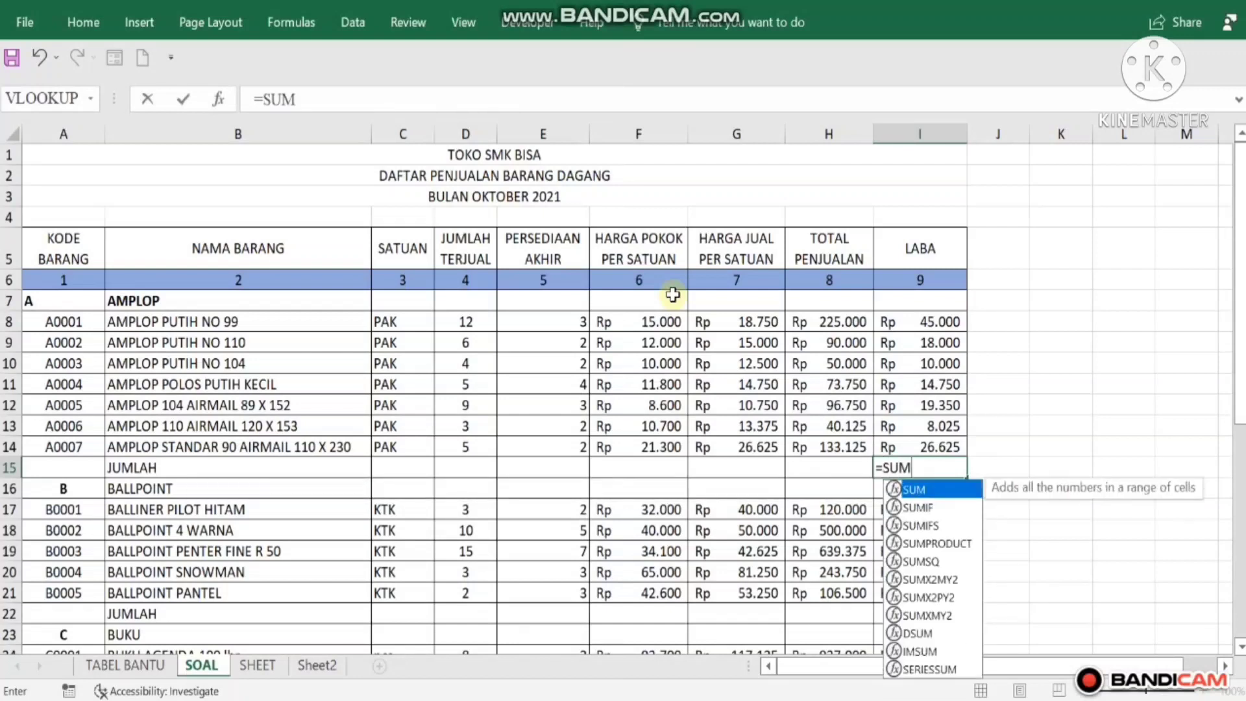
double_click(951, 495)
left_click(916, 322)
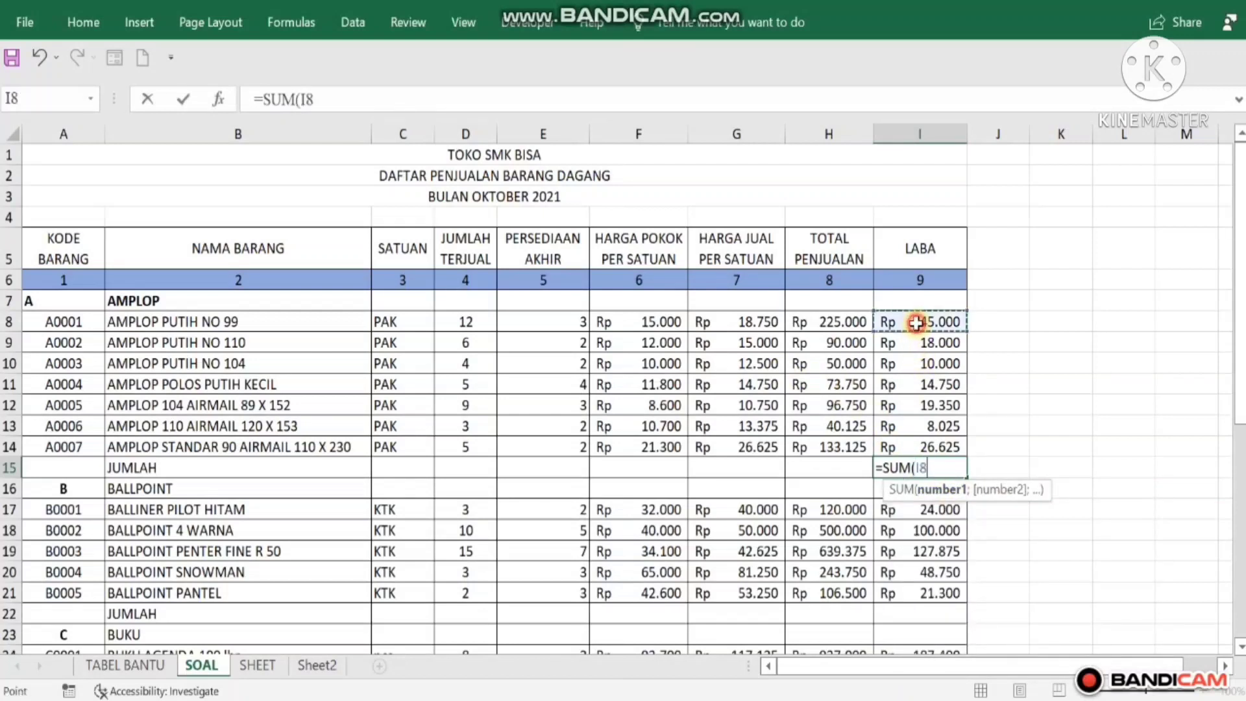
left_click_drag(915, 323, 922, 444)
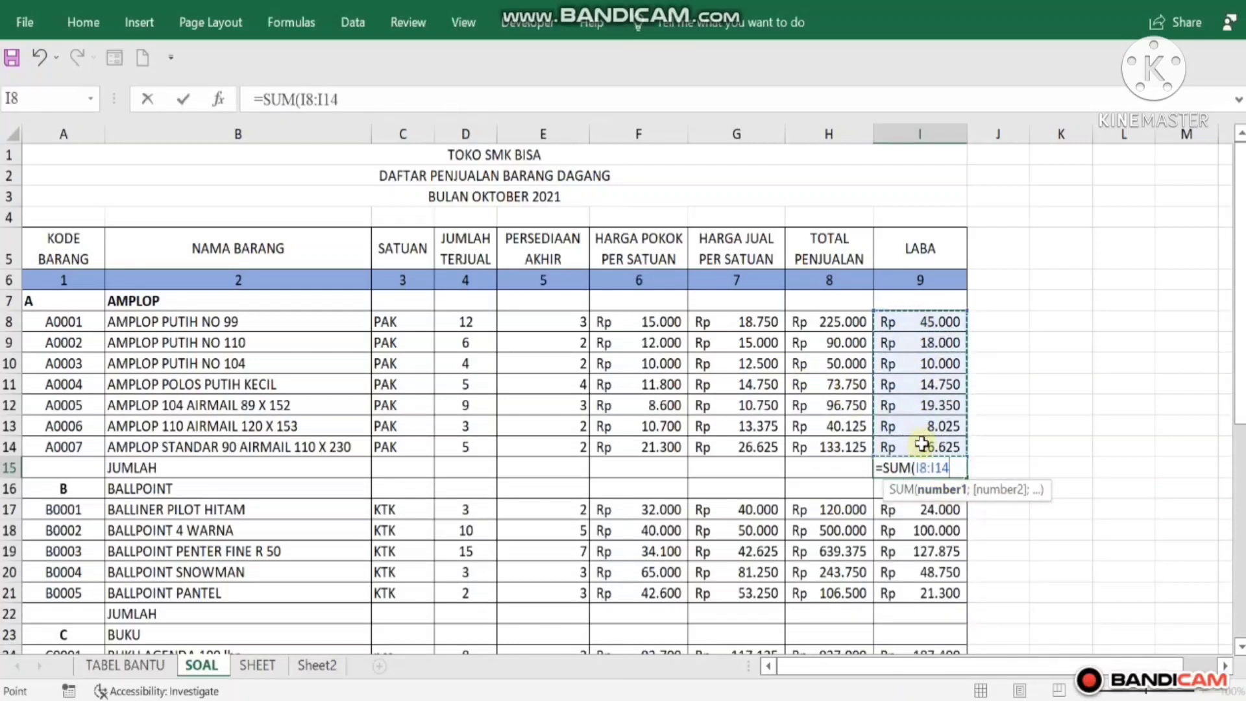
key("Return")
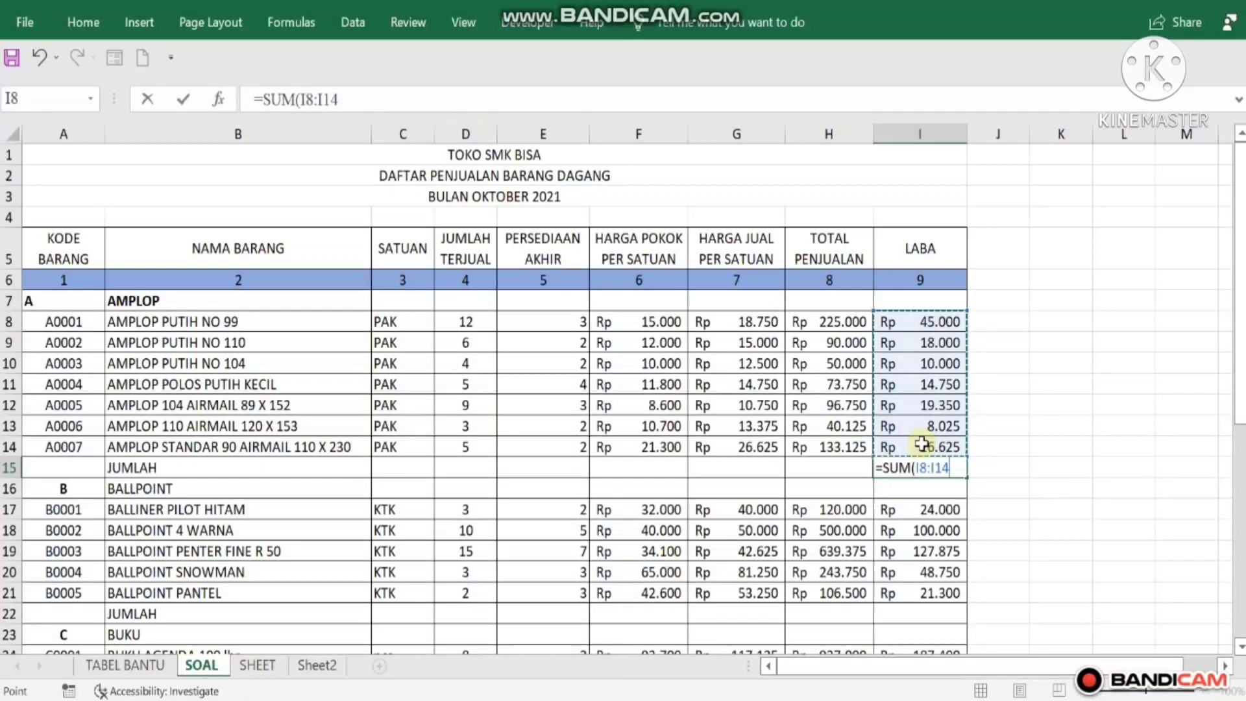
key("Return")
- Enter the formula =SUM(I17:I21) in I22 to subtotal the LABA of the BALLPOINT group
key("Down")
key("Down")
key("Down")
key("Down")
key("Down")
key("Down")
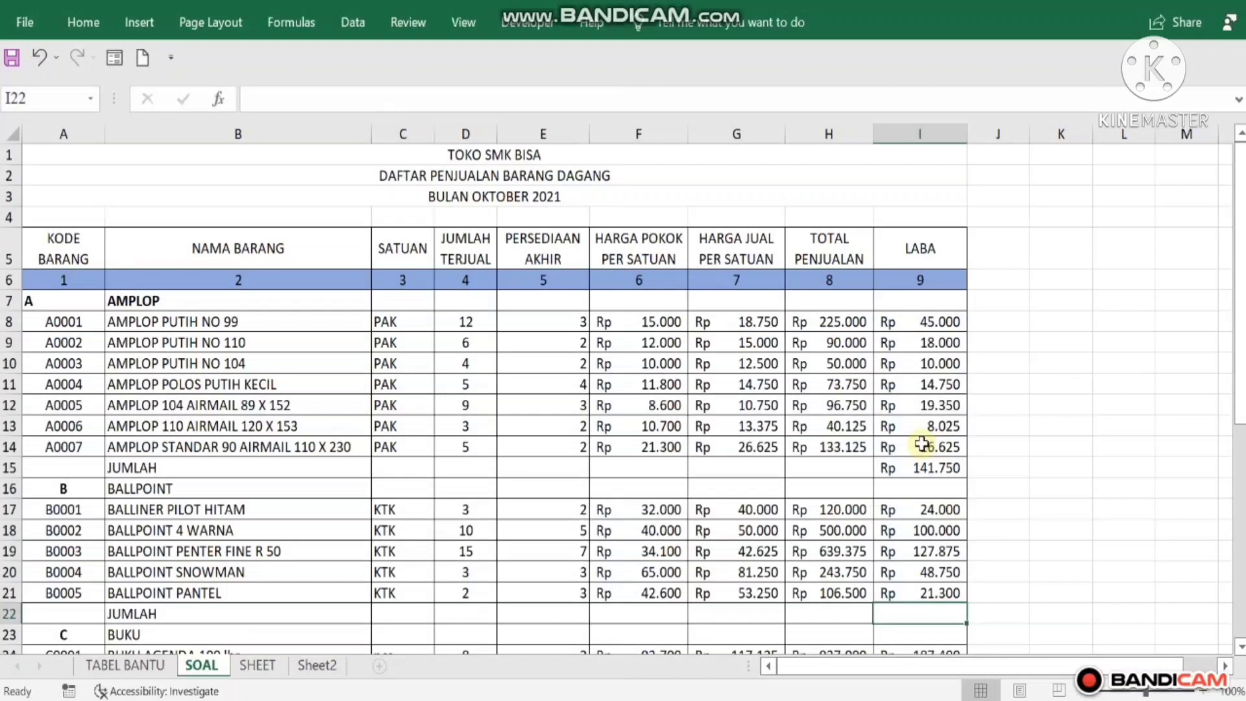
type("=")
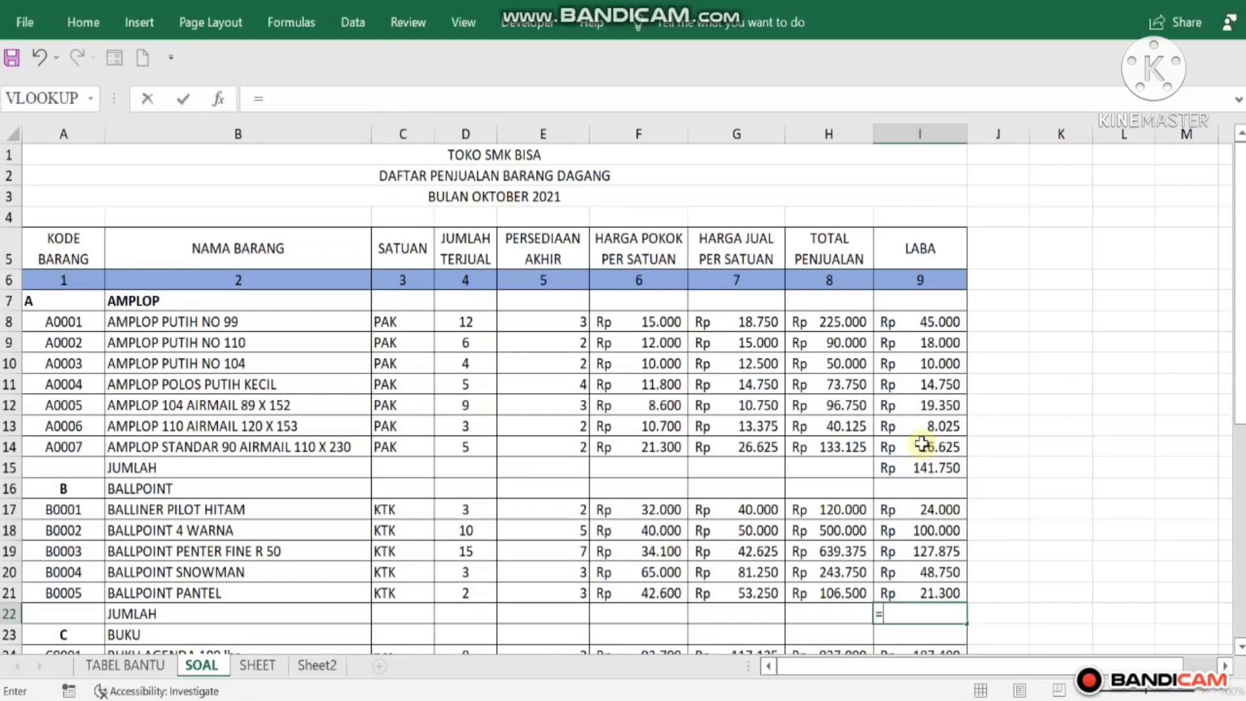
type("SUM(")
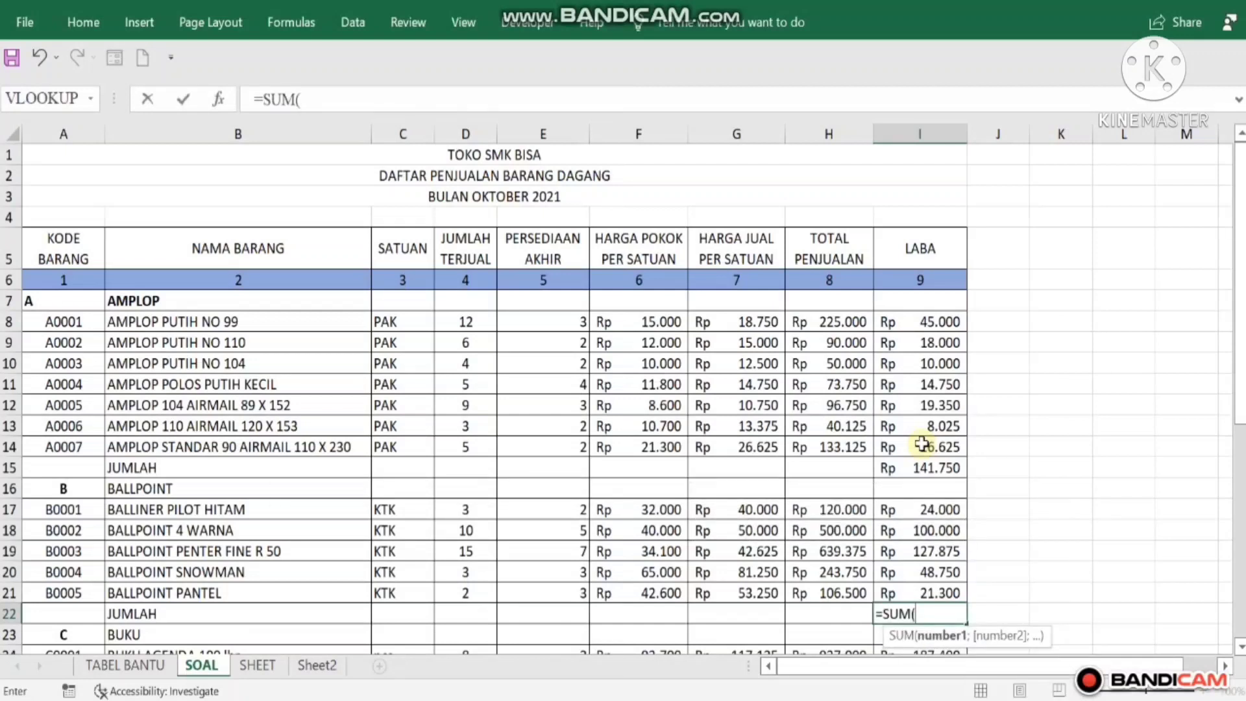
left_click_drag(938, 506, 941, 587)
key("Return")
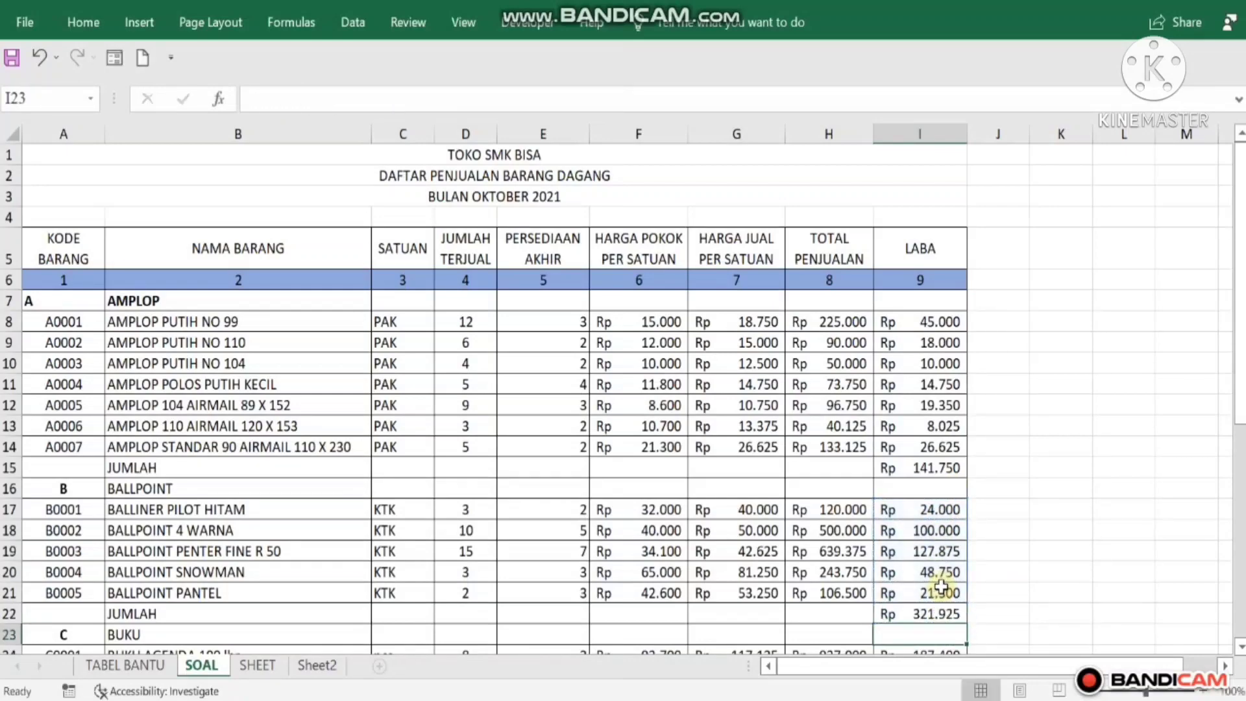
- Enter the formula =SUM(I24:I32) in I33 to subtotal the LABA of the BUKU group
key("Down")
key("Down")
key("Down")
key("Down")
key("Down")
key("Down")
key("Down")
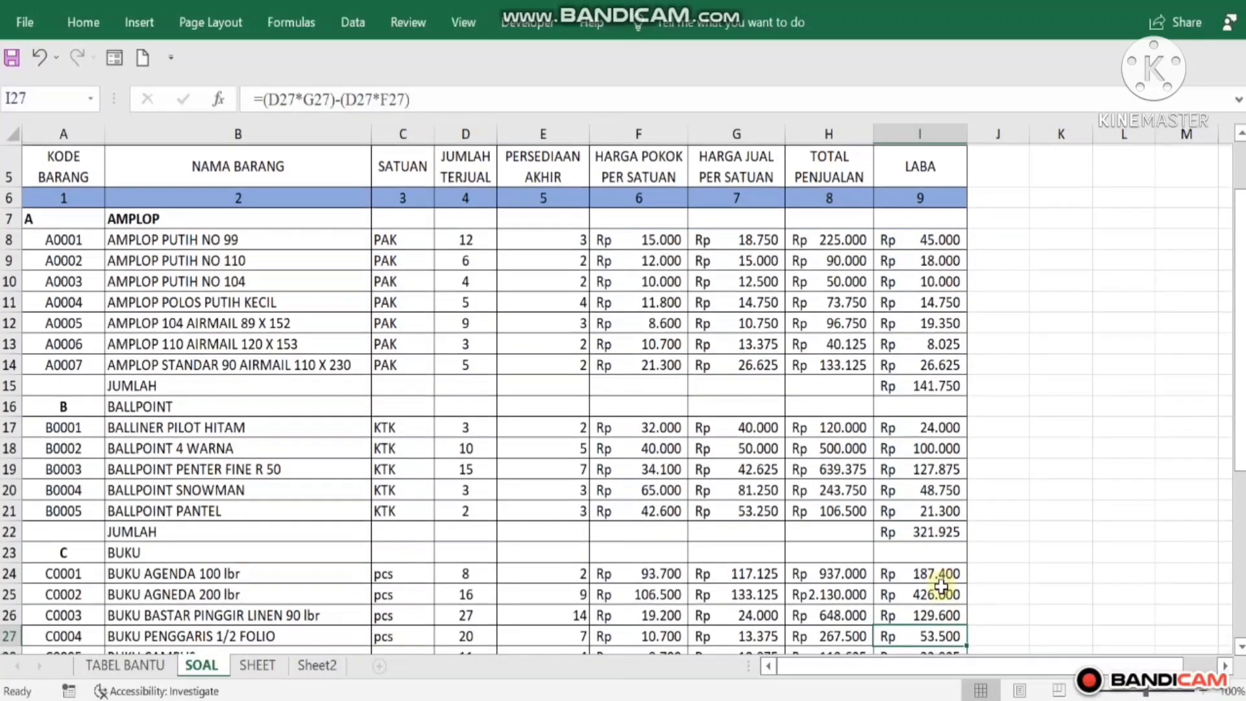
key("Down")
key("Down")
key("Down")
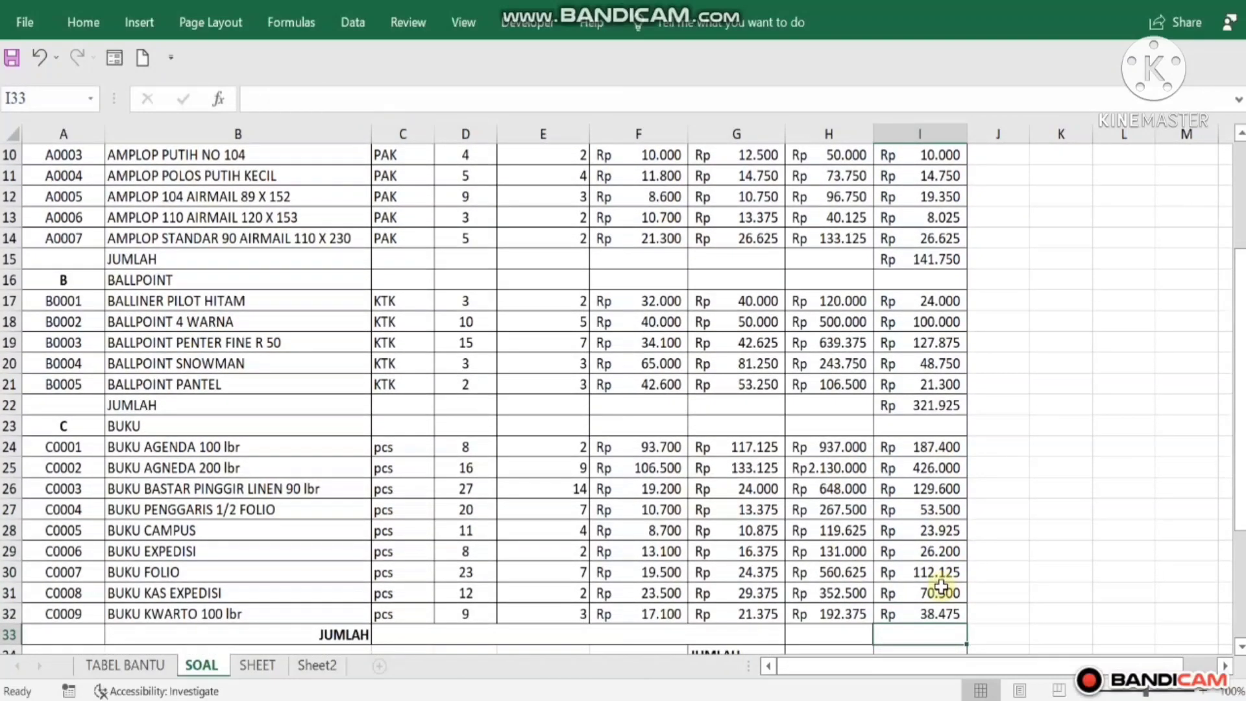
type("=SU")
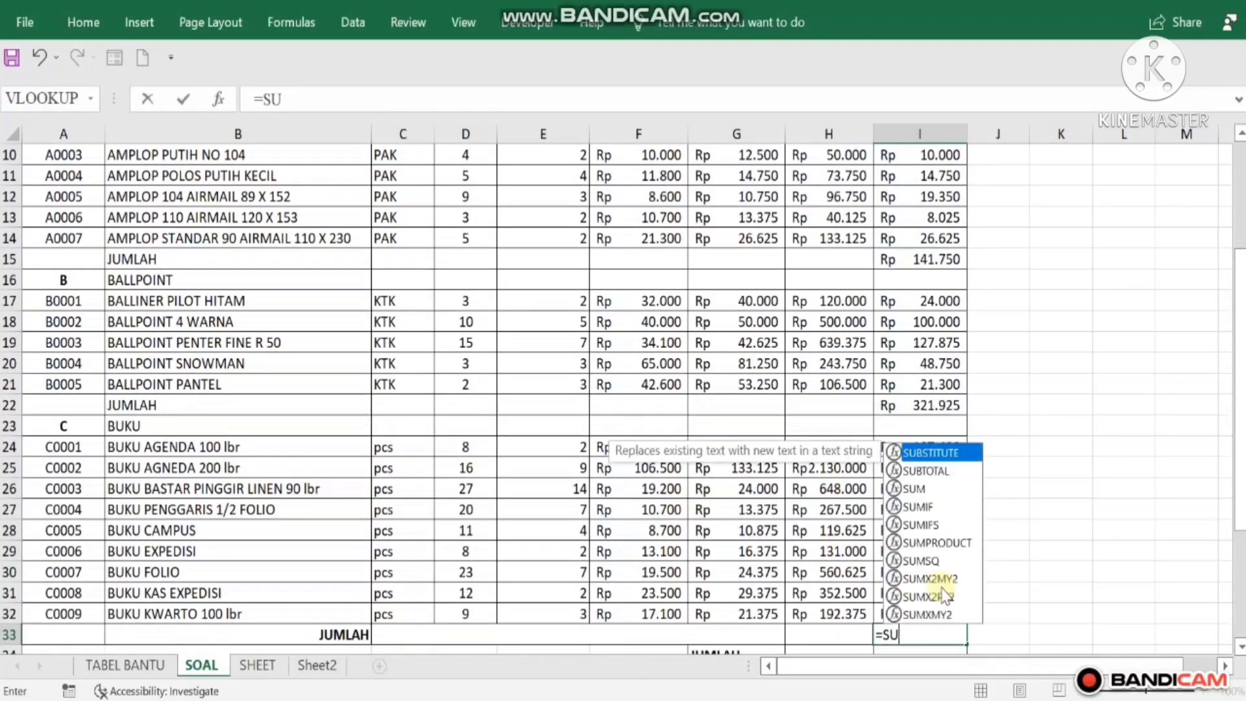
type("M(")
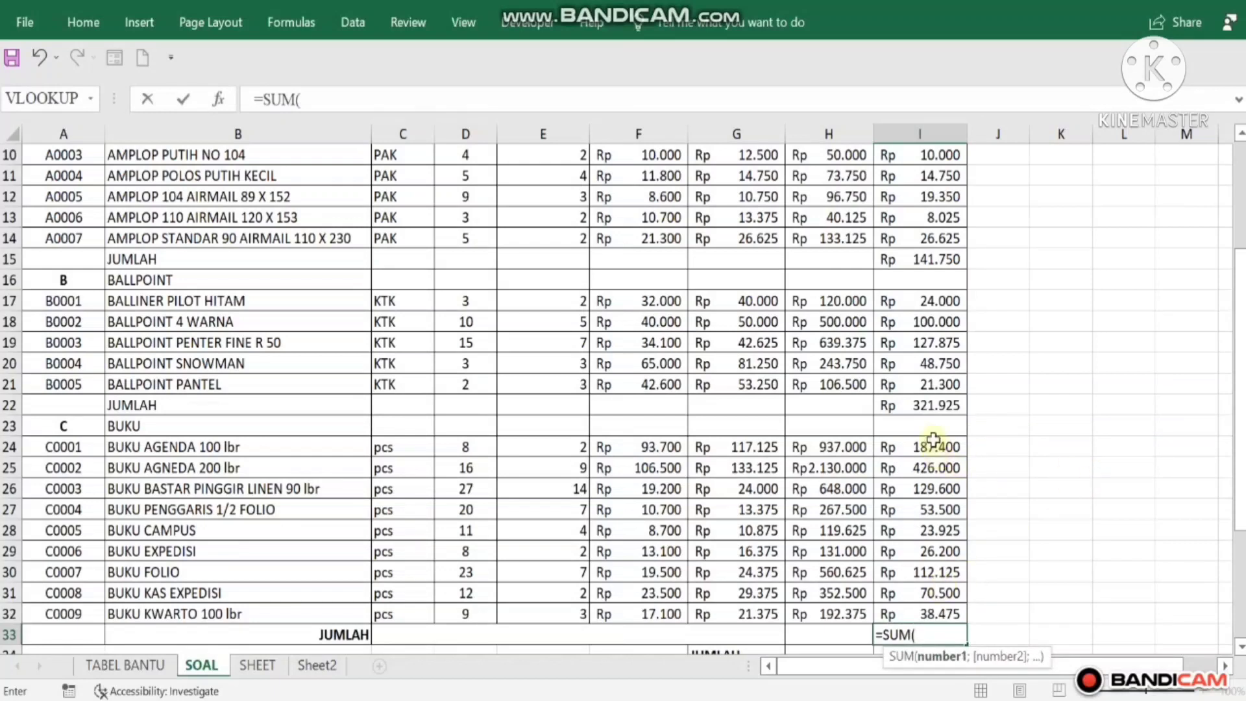
left_click_drag(934, 448, 934, 610)
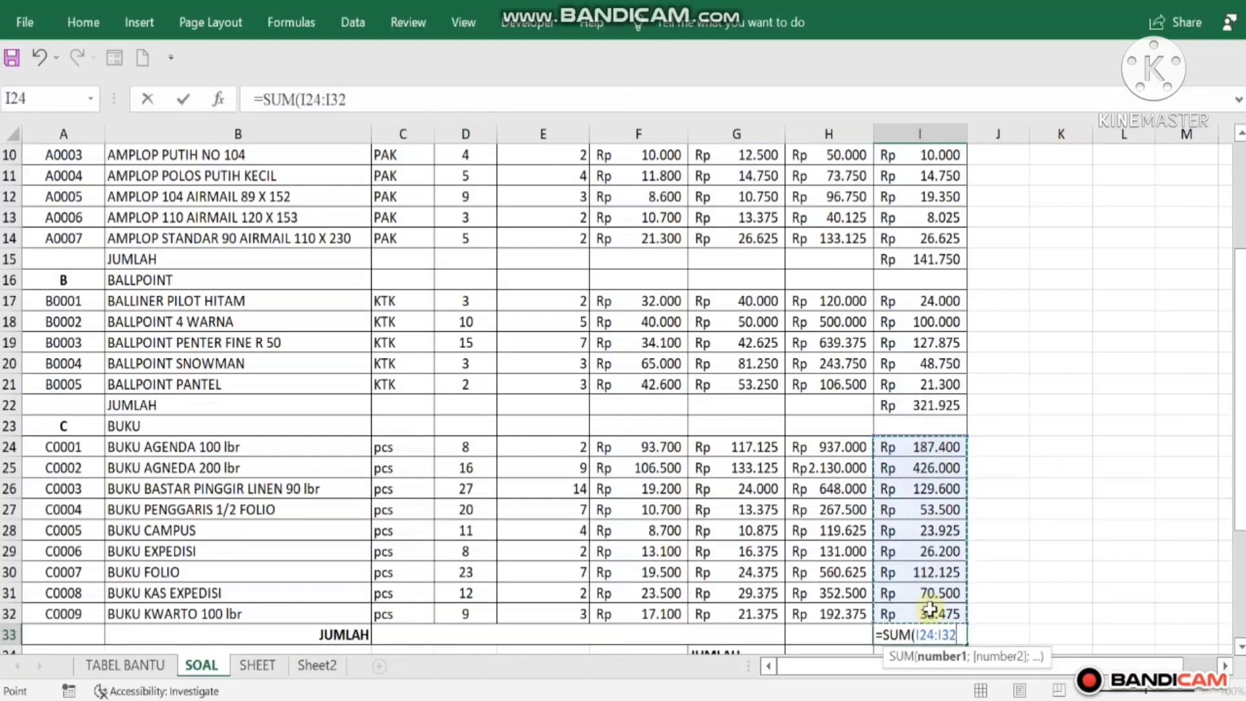
key("Return")
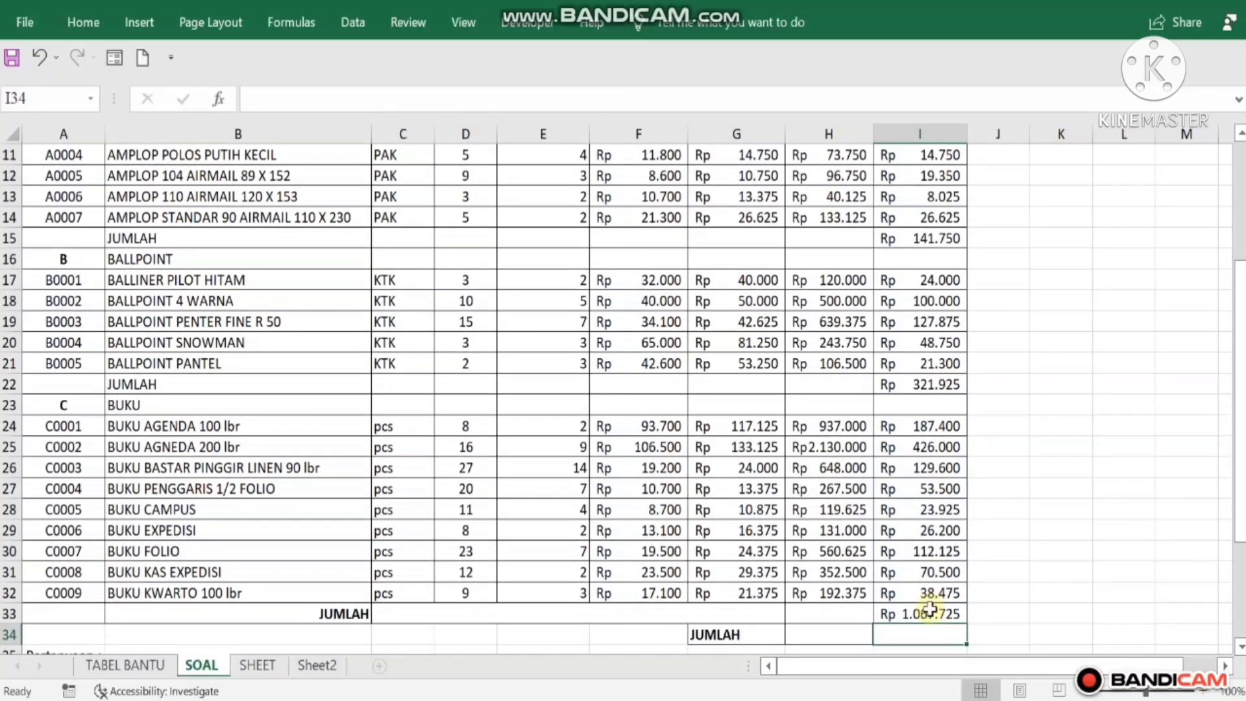
- Enter the formula =I15+I22+I33 in I34 to add the three group subtotals into the overall LABA total
type("=")
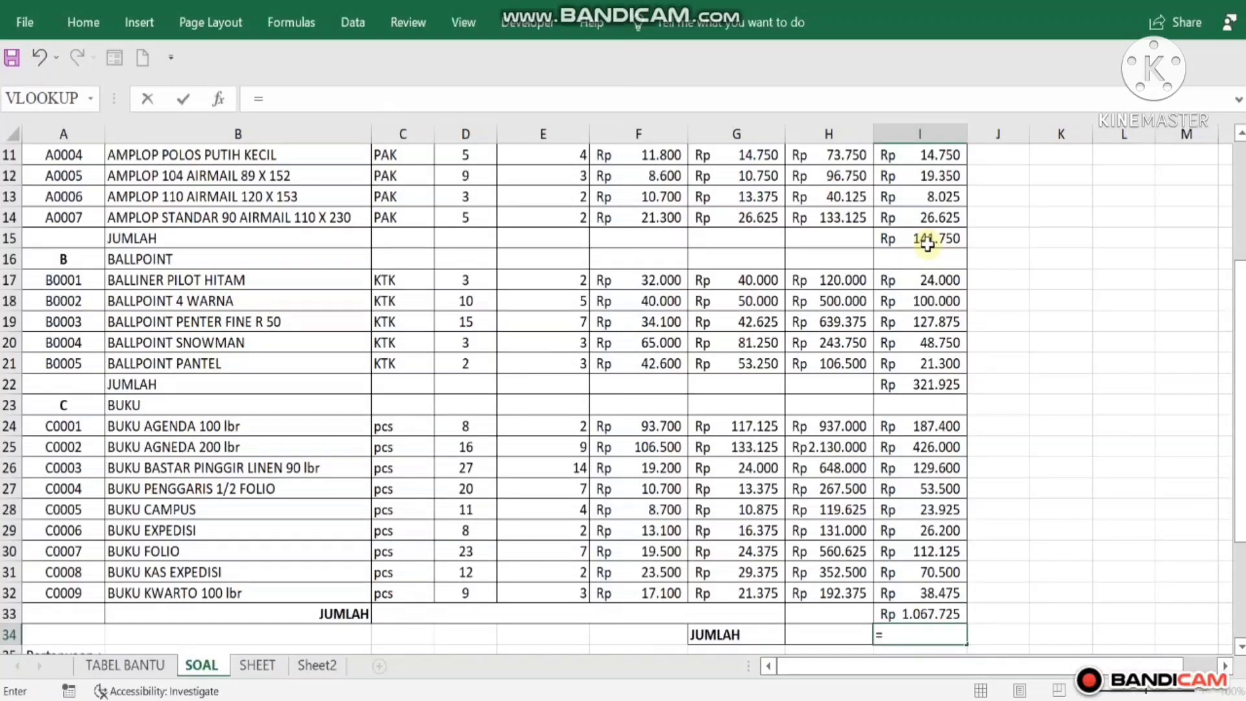
left_click(925, 240)
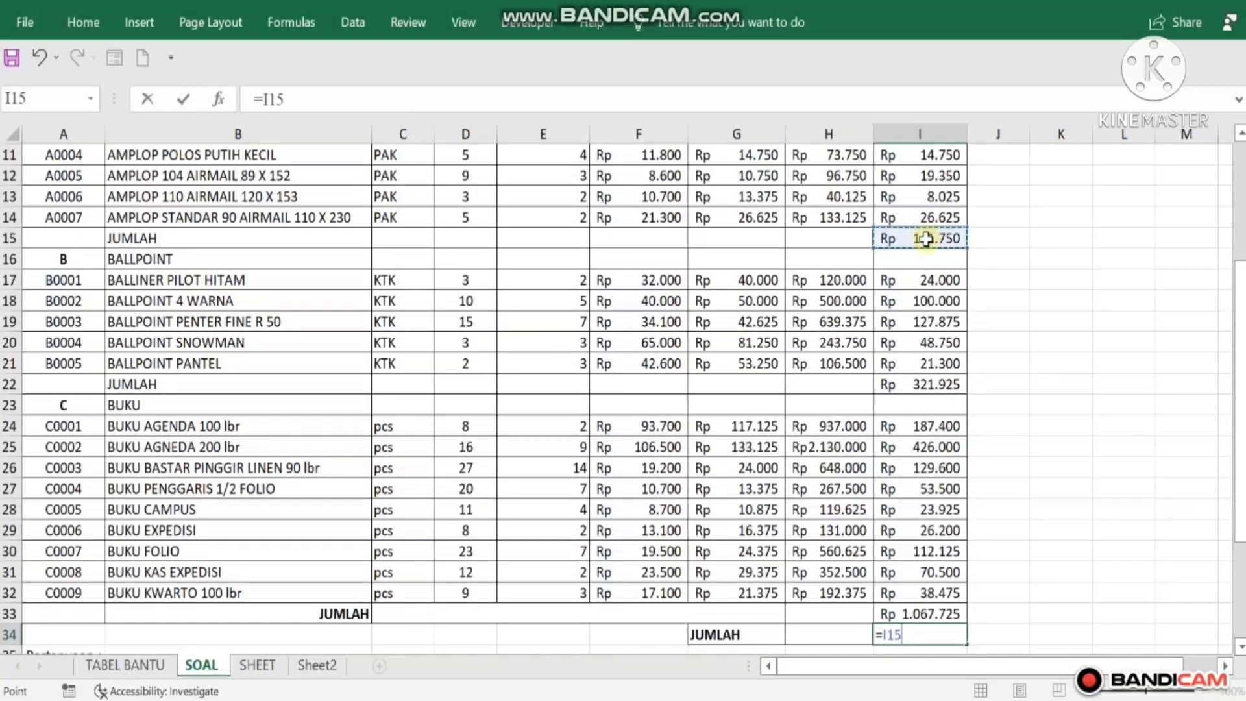
type("+")
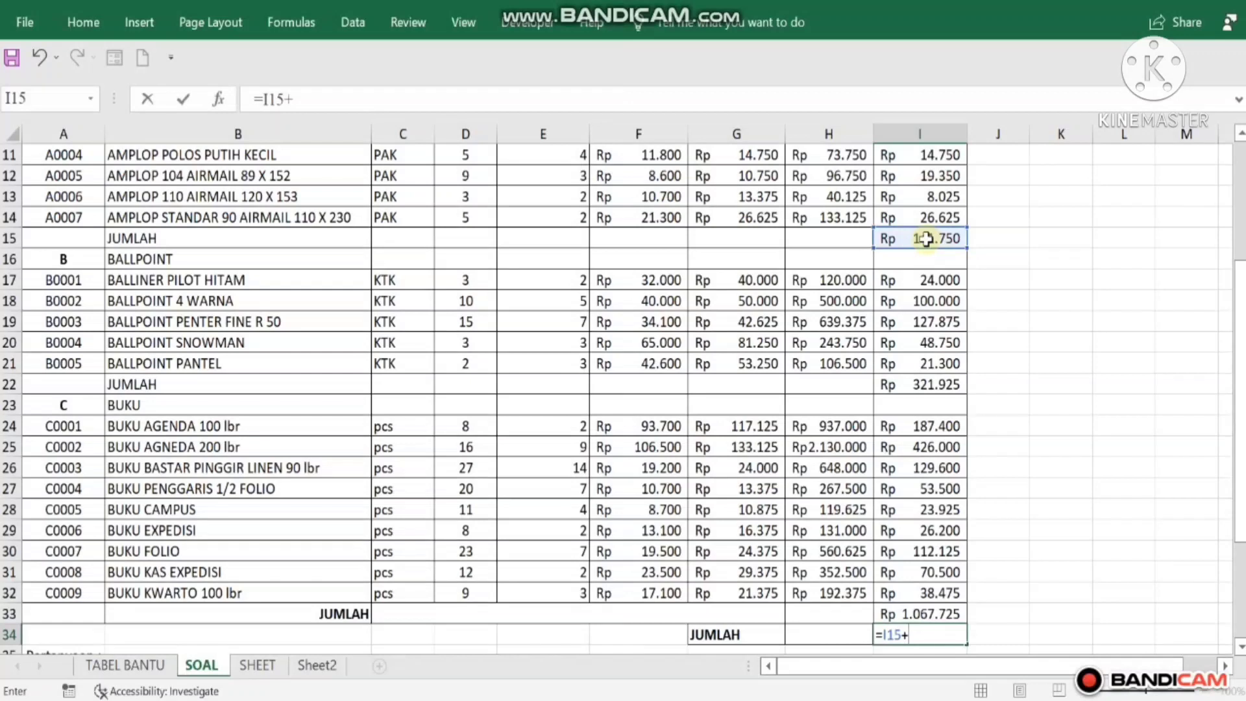
left_click(914, 384)
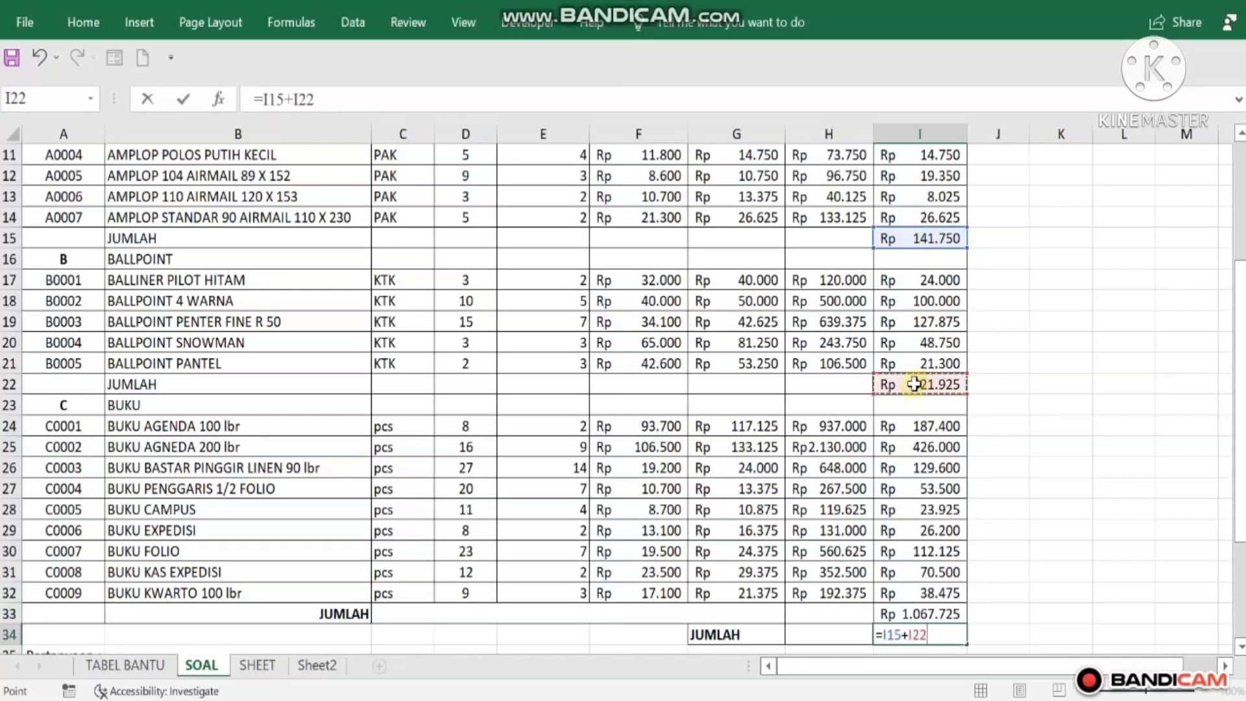
type("+")
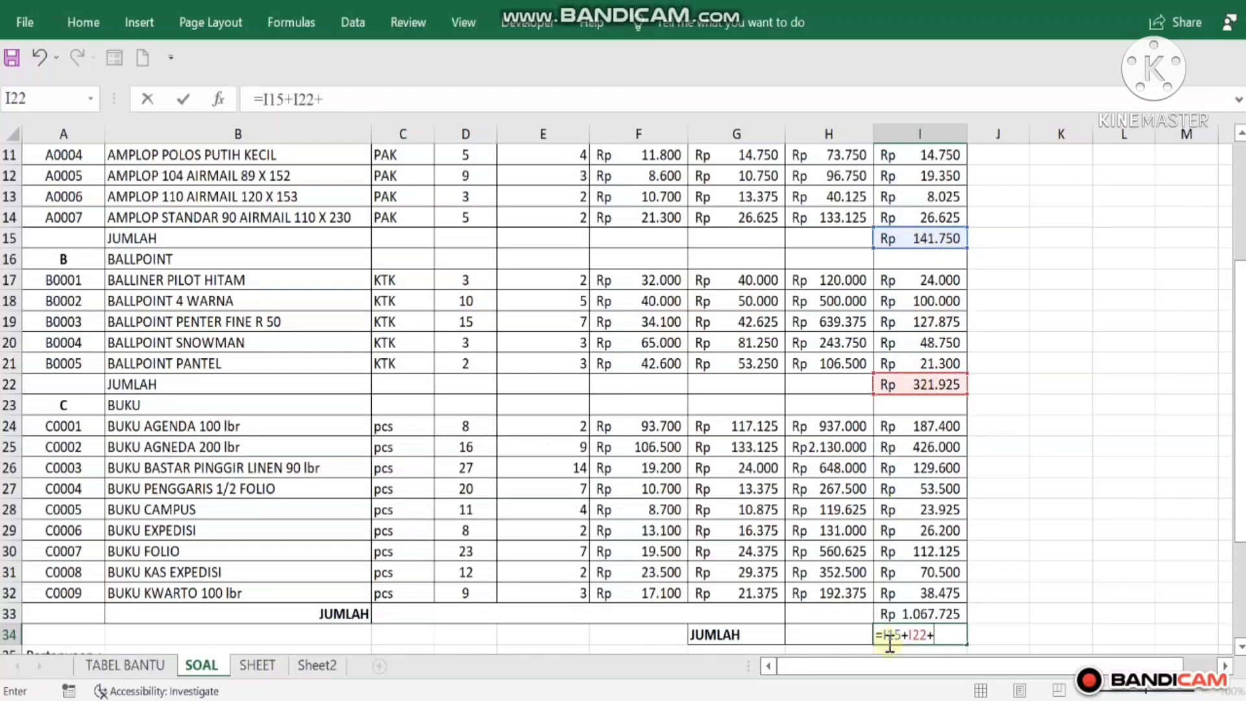
left_click(906, 611)
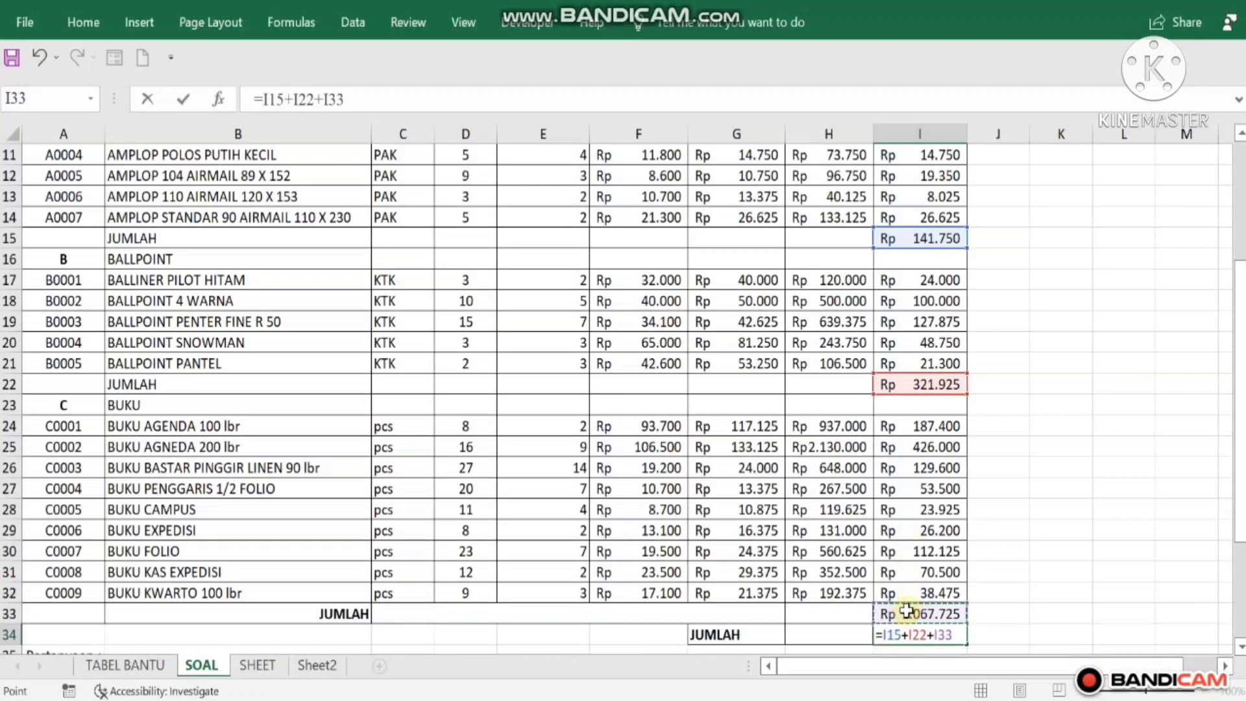
key("Return")
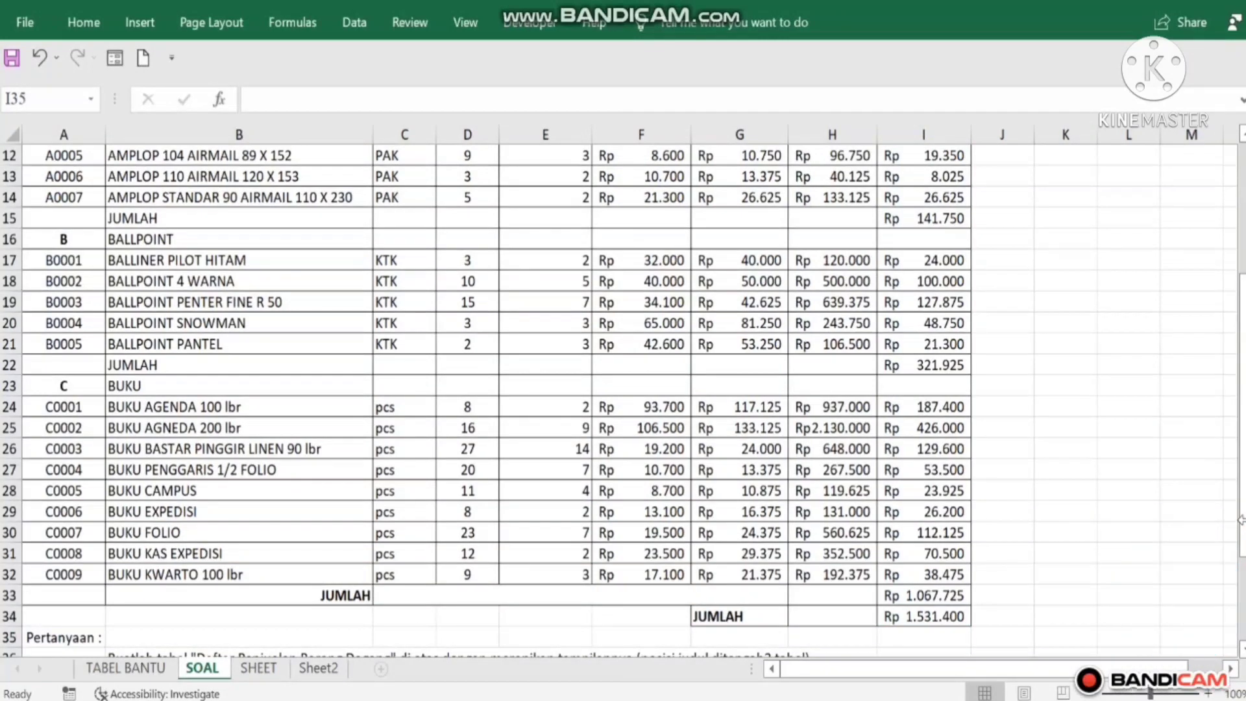
left_click(997, 522)
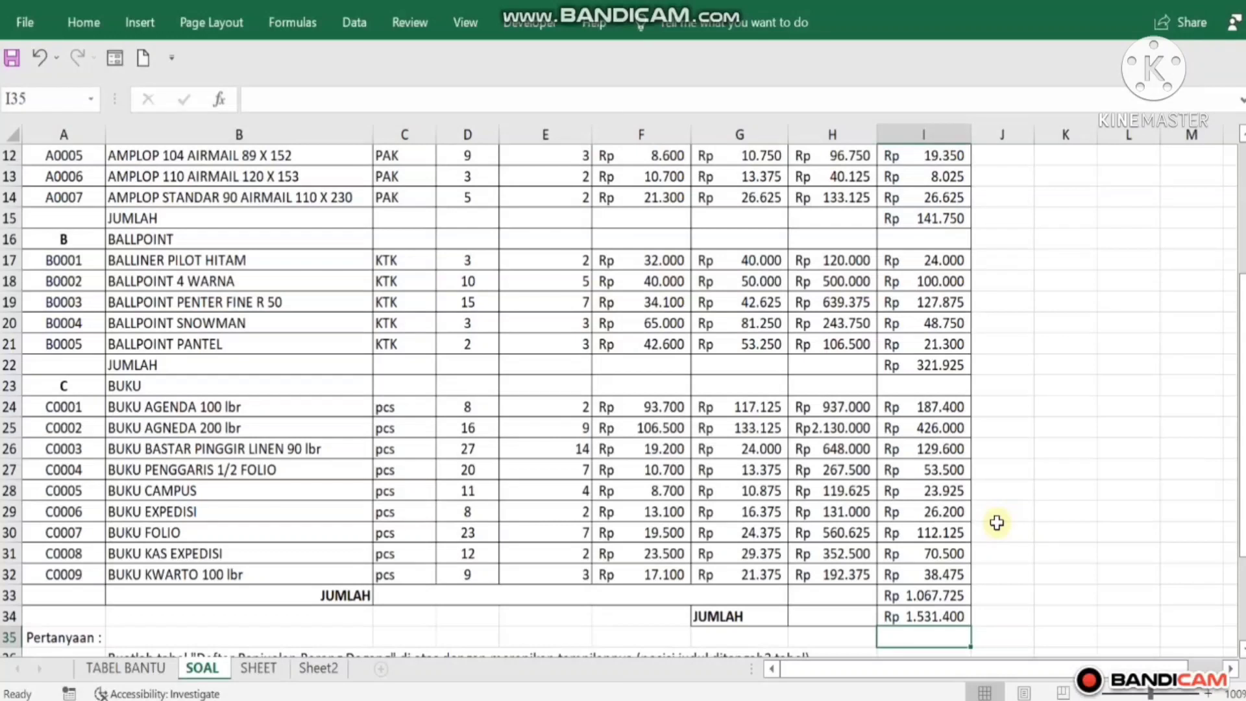
left_click(1004, 195)
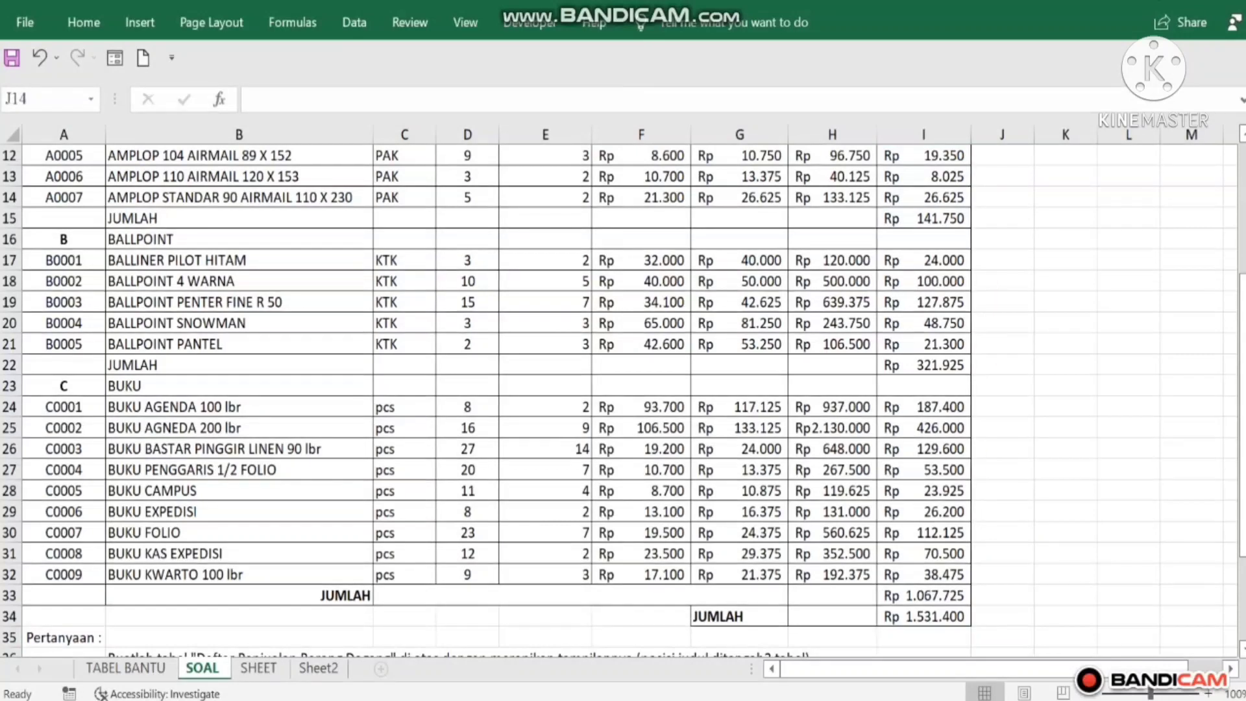